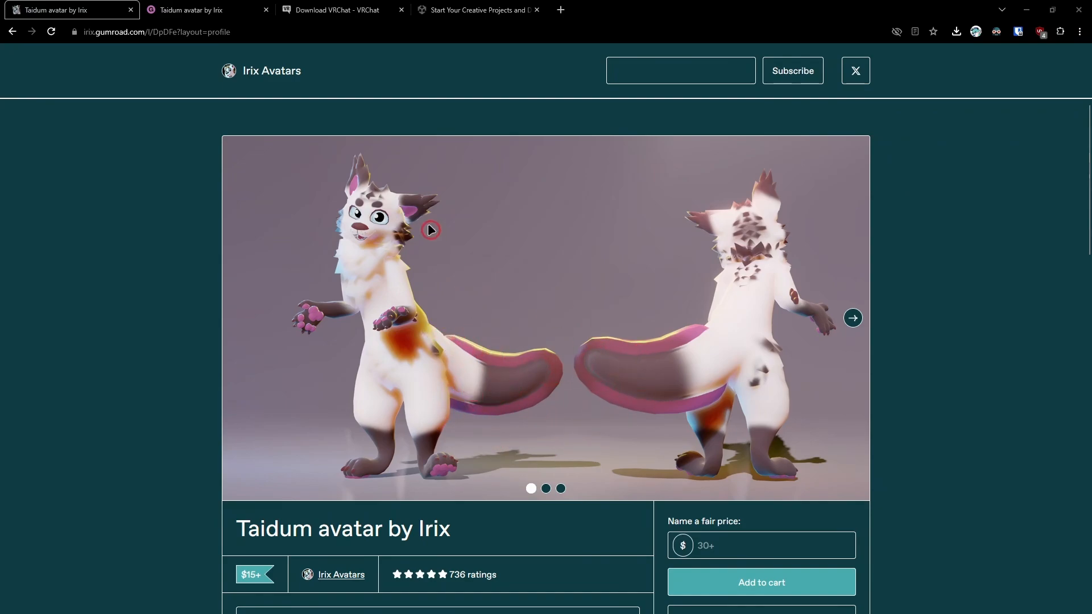
Step: Look over the Taidum avatar's Gumroad product page and its address
scroll(589, 286, down, 3)
scroll(683, 313, up, 3)
scroll(589, 316, down, 1)
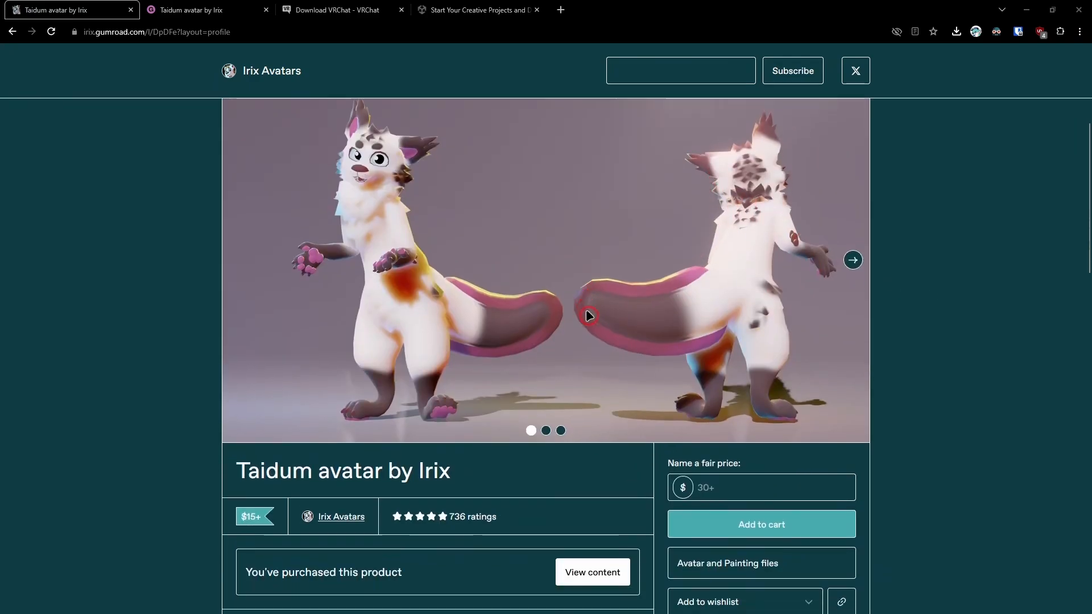
scroll(563, 301, down, 2)
scroll(682, 287, up, 3)
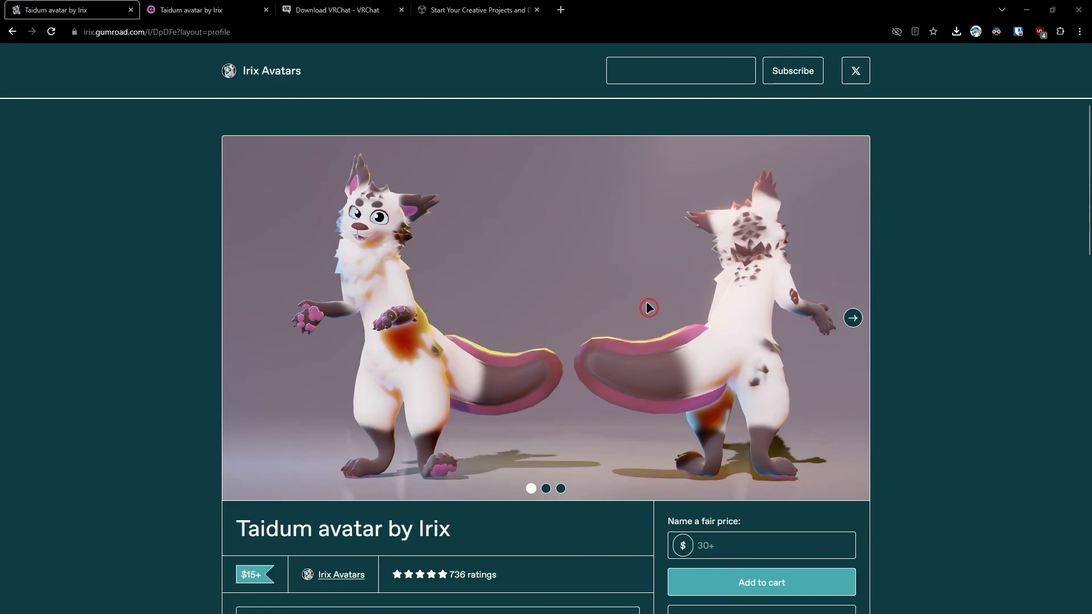
scroll(649, 308, down, 3)
scroll(649, 308, up, 3)
scroll(433, 398, down, 3)
scroll(419, 361, up, 3)
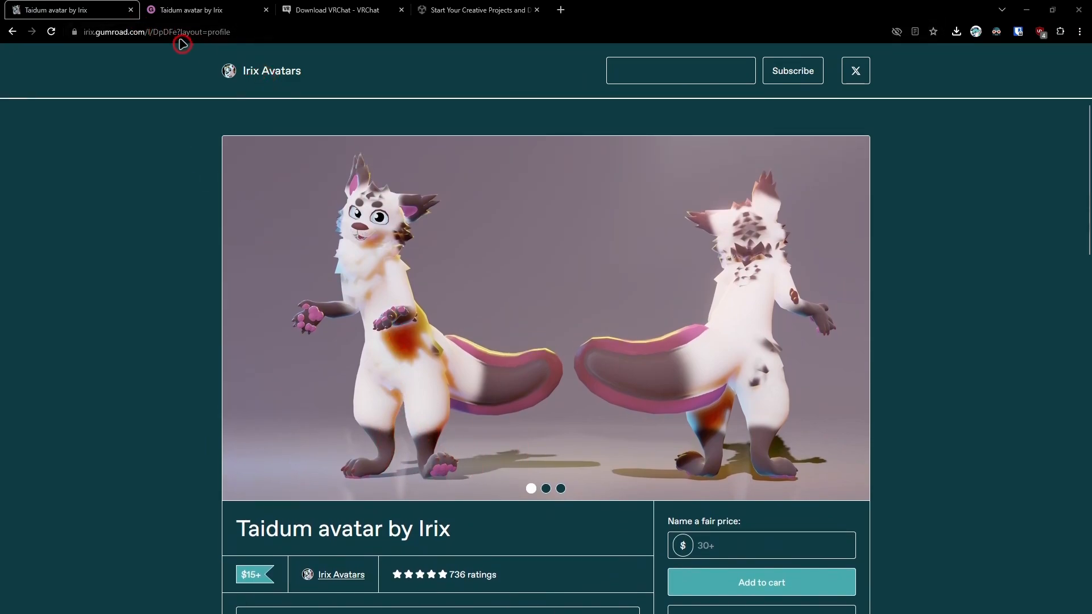
click(90, 33)
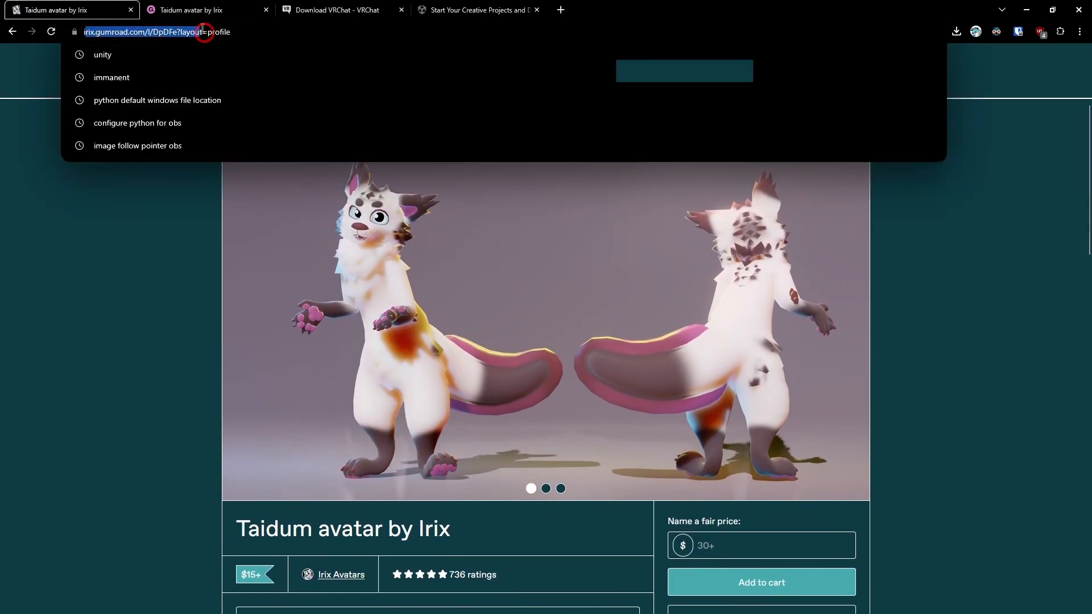
click(275, 31)
click(107, 332)
scroll(487, 383, down, 3)
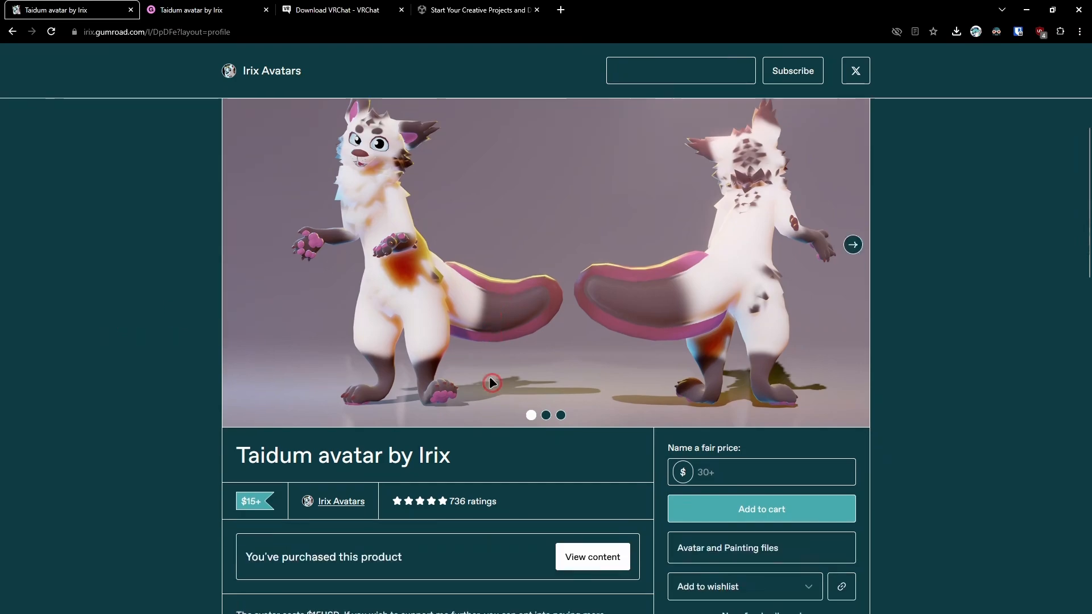
scroll(511, 409, down, 2)
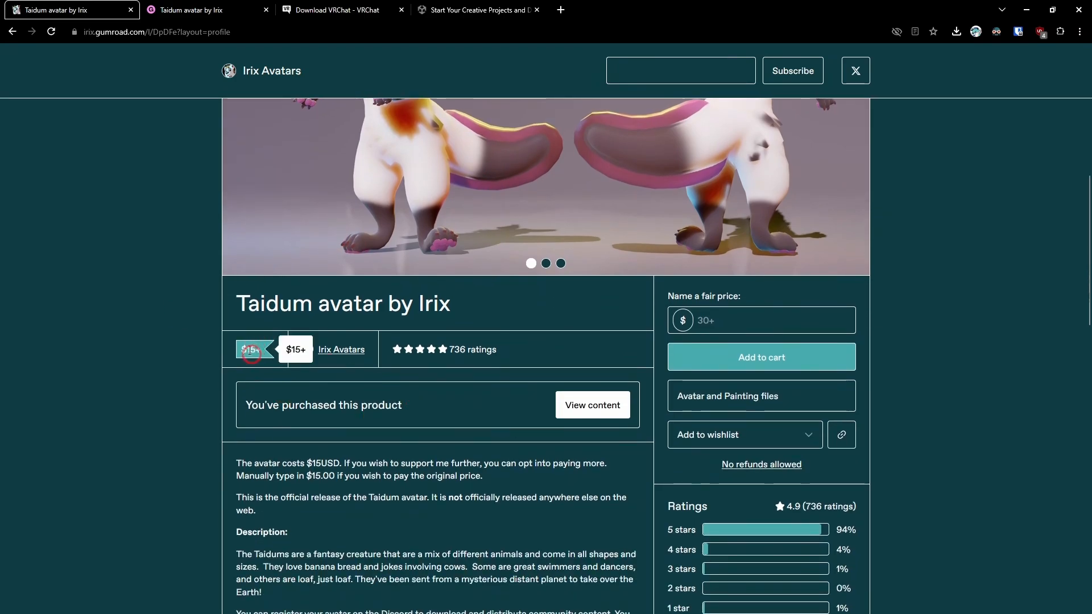
Step: Name a fair price of $15 and add the Taidum avatar to the cart
click(746, 313)
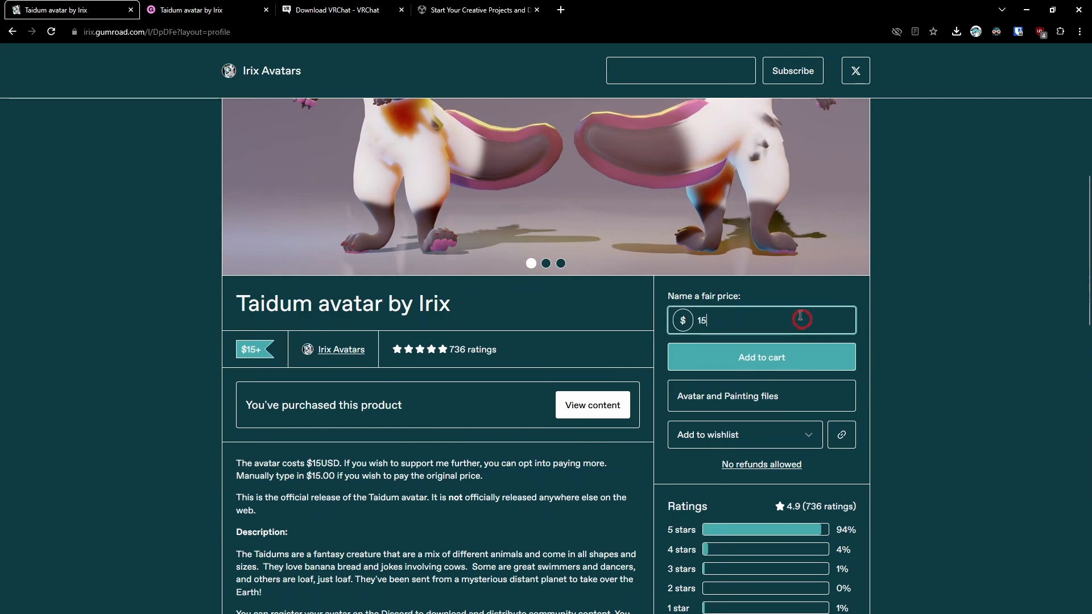
click(938, 326)
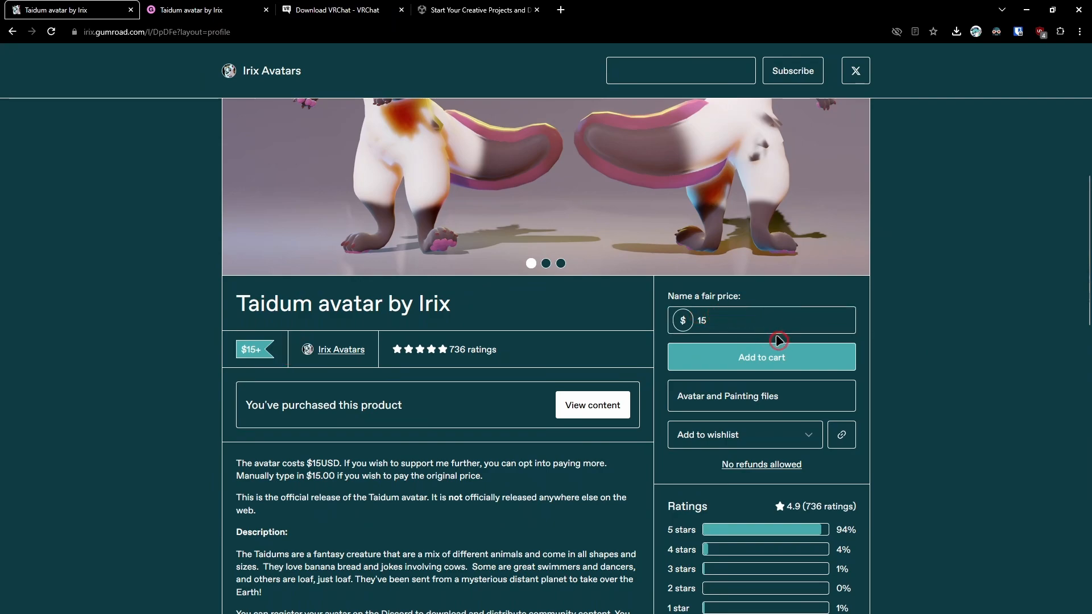
click(770, 356)
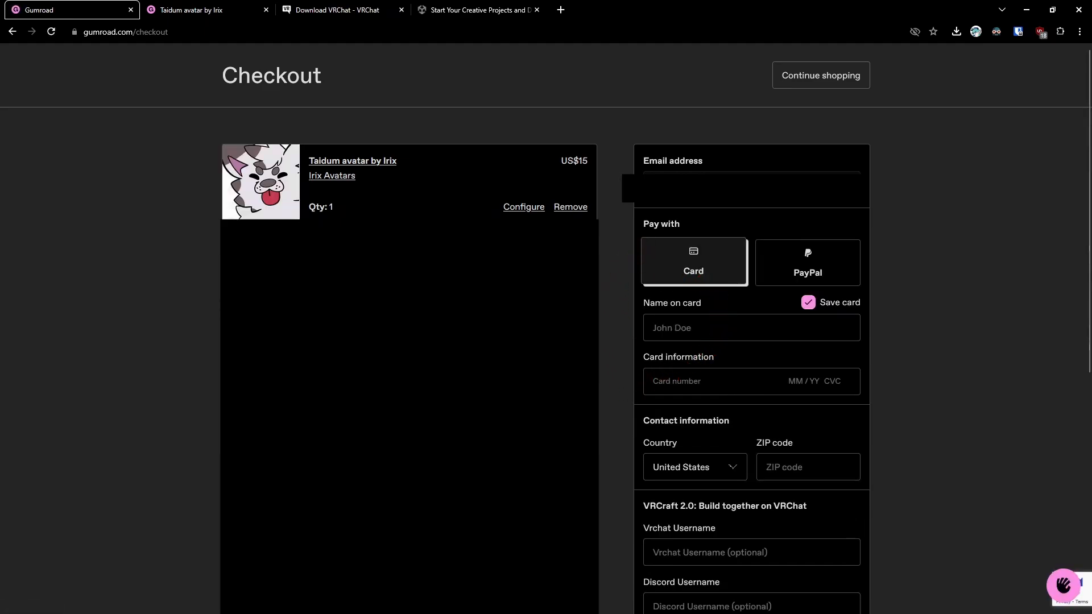
Step: Go to the purchased Taidum avatar's content page in Gumroad
scroll(410, 341, down, 3)
scroll(409, 341, up, 3)
scroll(409, 341, down, 1)
scroll(410, 341, up, 1)
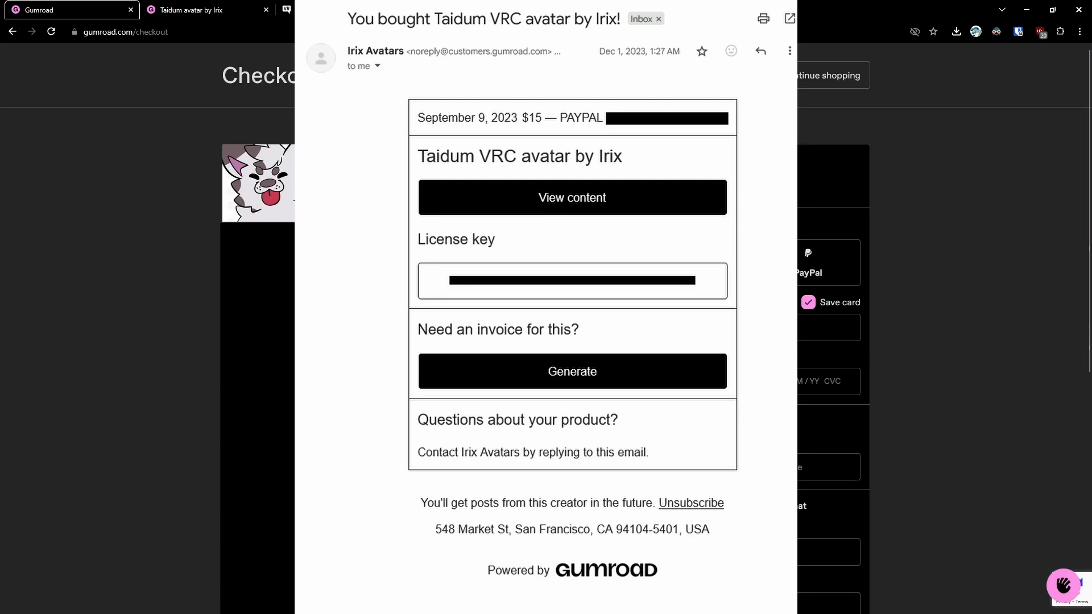
click(207, 10)
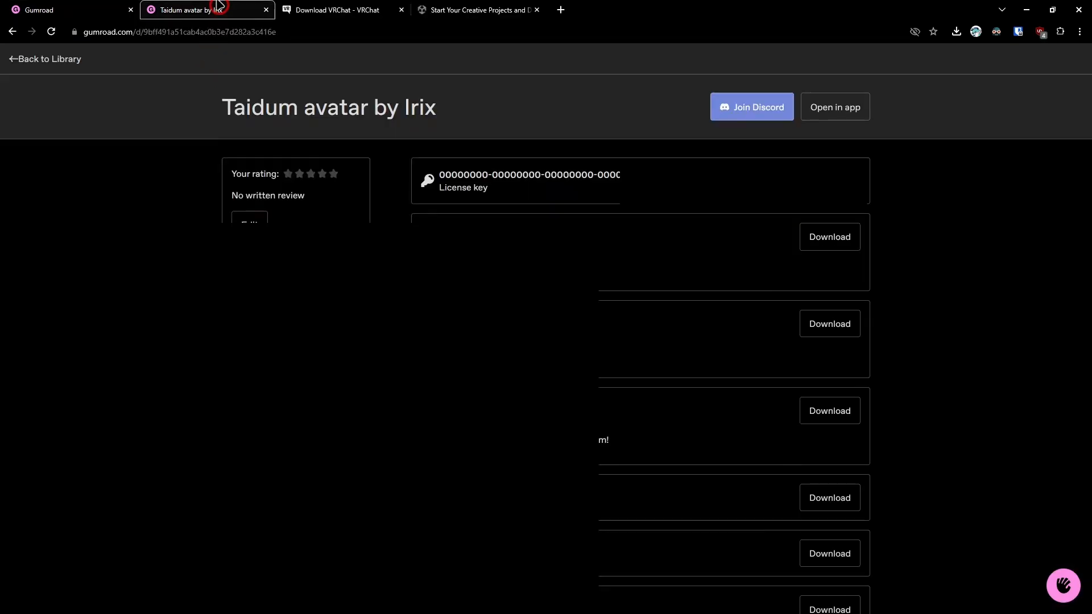
scroll(612, 222, down, 5)
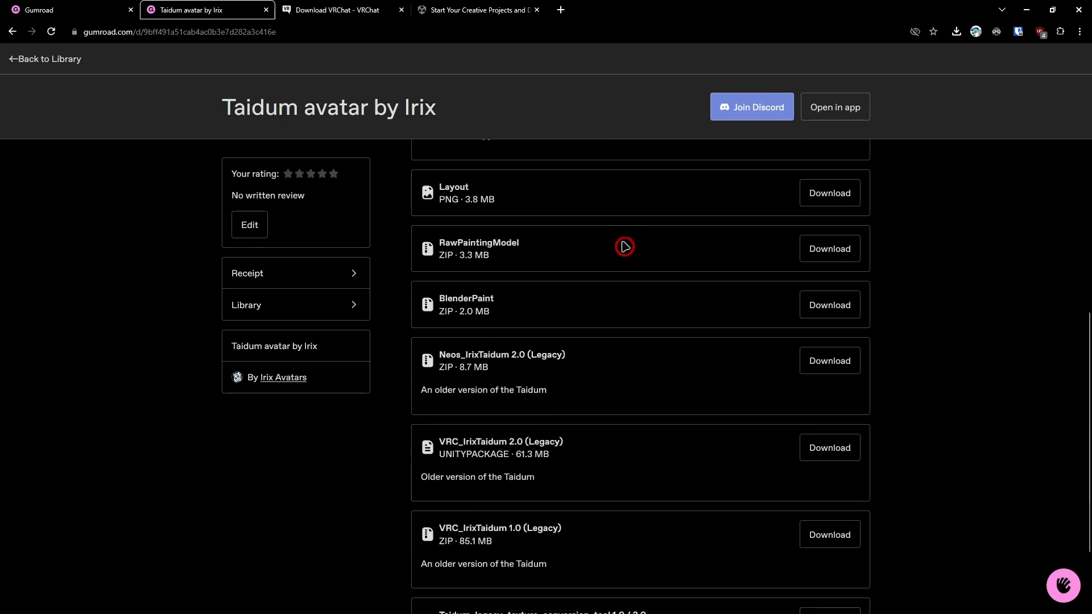
scroll(624, 244, up, 6)
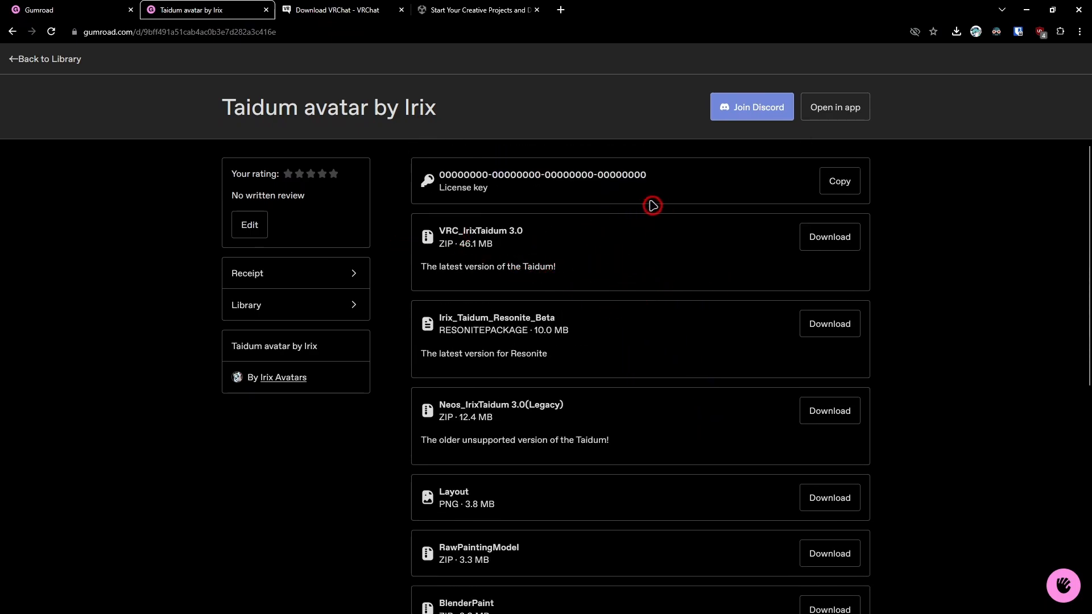
Step: Check the VRC_IrixTaidum 3.0 file title and download its zip
double_click(447, 230)
drag(447, 231, 533, 235)
click(533, 234)
double_click(530, 233)
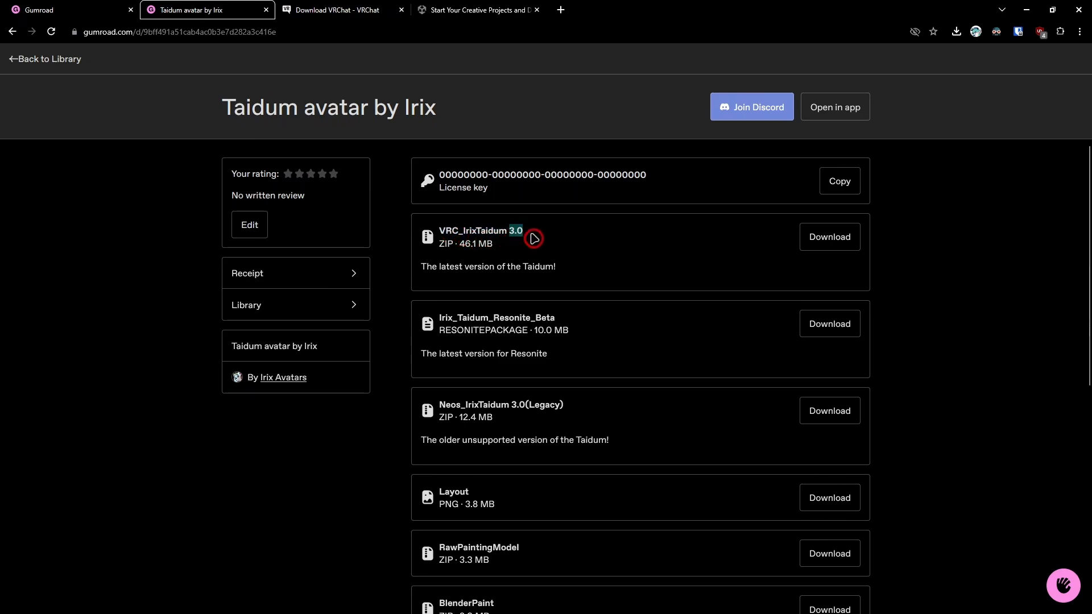
click(503, 230)
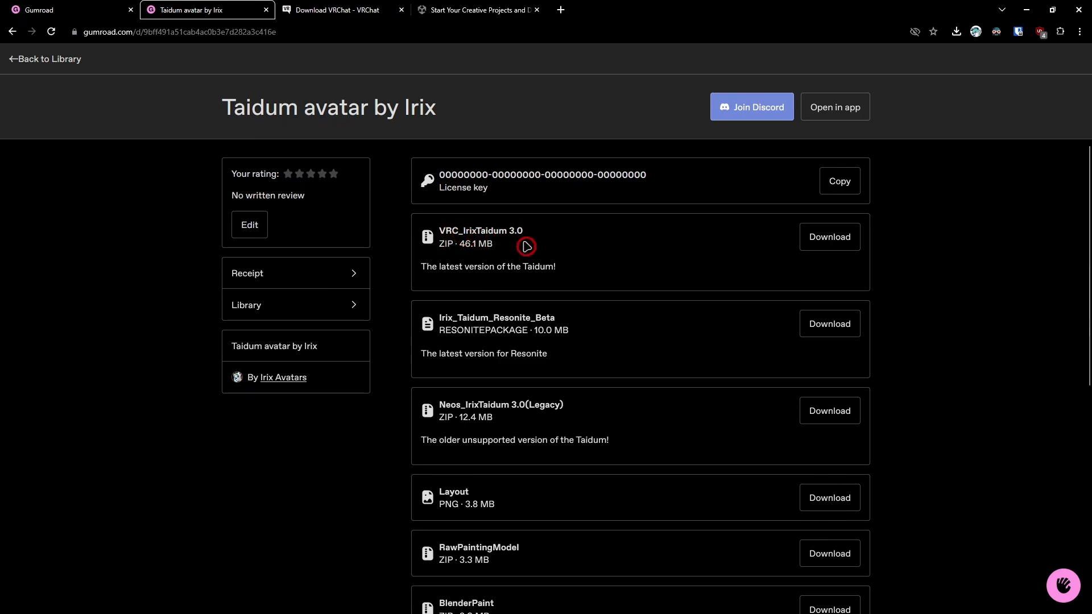
triple_click(566, 237)
click(566, 237)
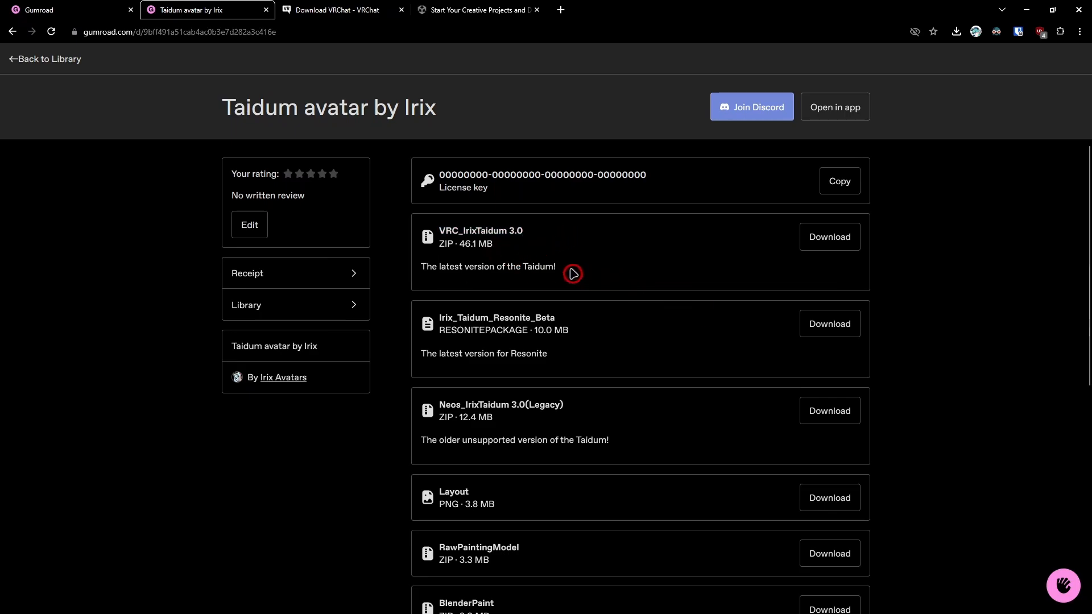
scroll(606, 407, down, 8)
scroll(555, 429, up, 8)
click(831, 236)
Step: Review the Creator Companion section on the VRChat download page
key(ctrl+Tab)
double_click(459, 286)
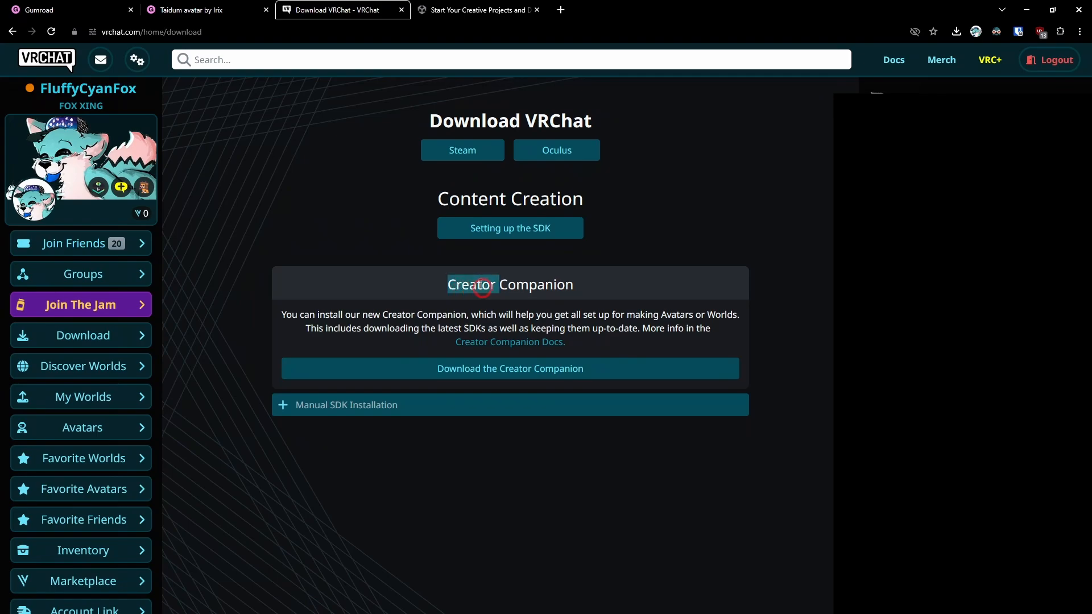
drag(470, 286, 542, 283)
click(542, 283)
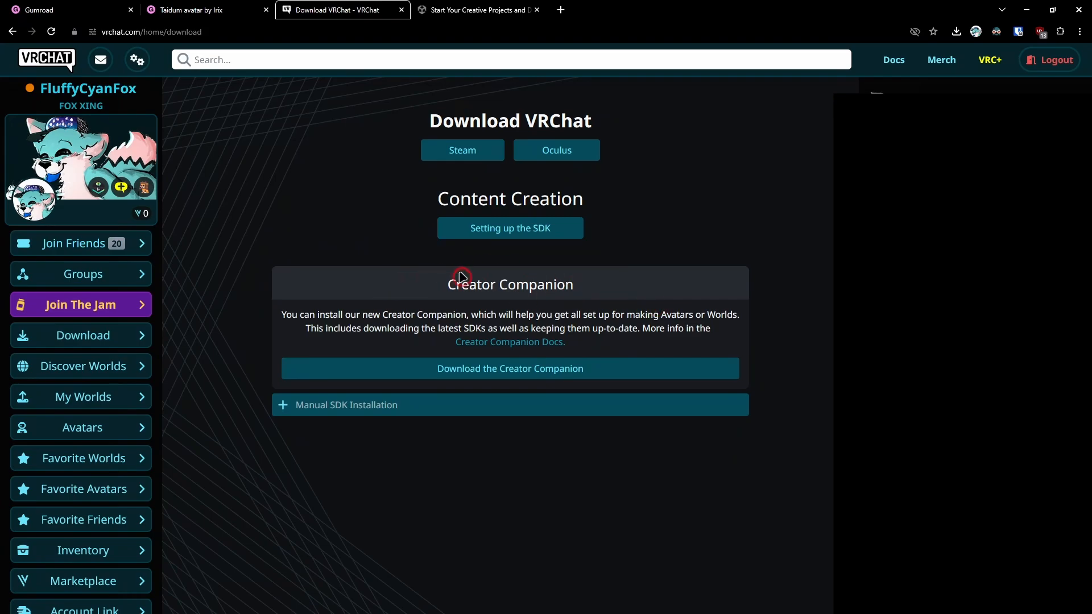
Step: Confirm the avatar zip appears in recent downloads, then minimize the browser
click(454, 9)
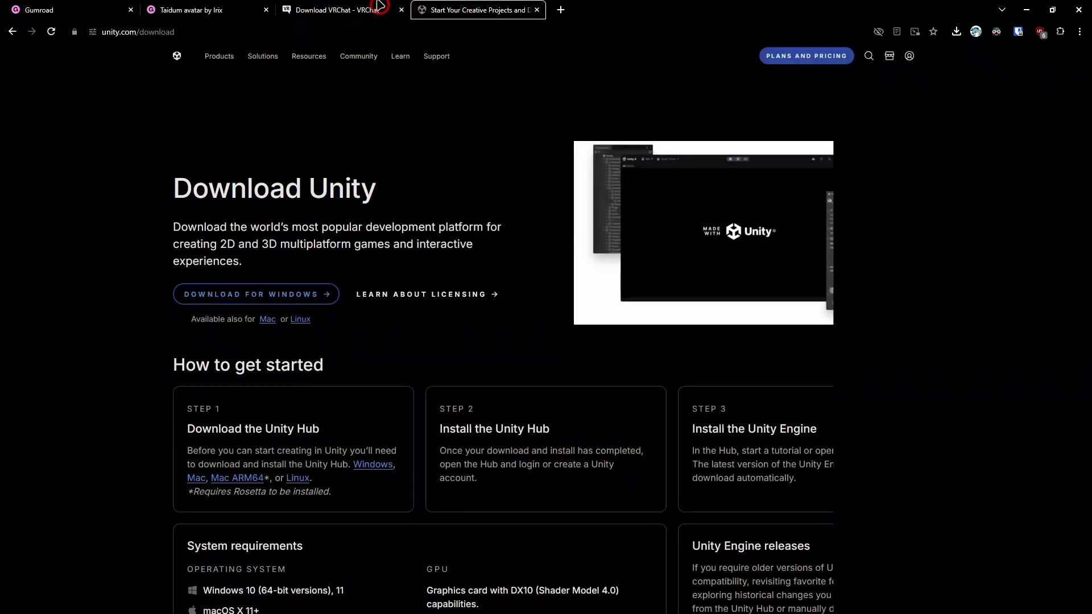
click(312, 11)
click(223, 8)
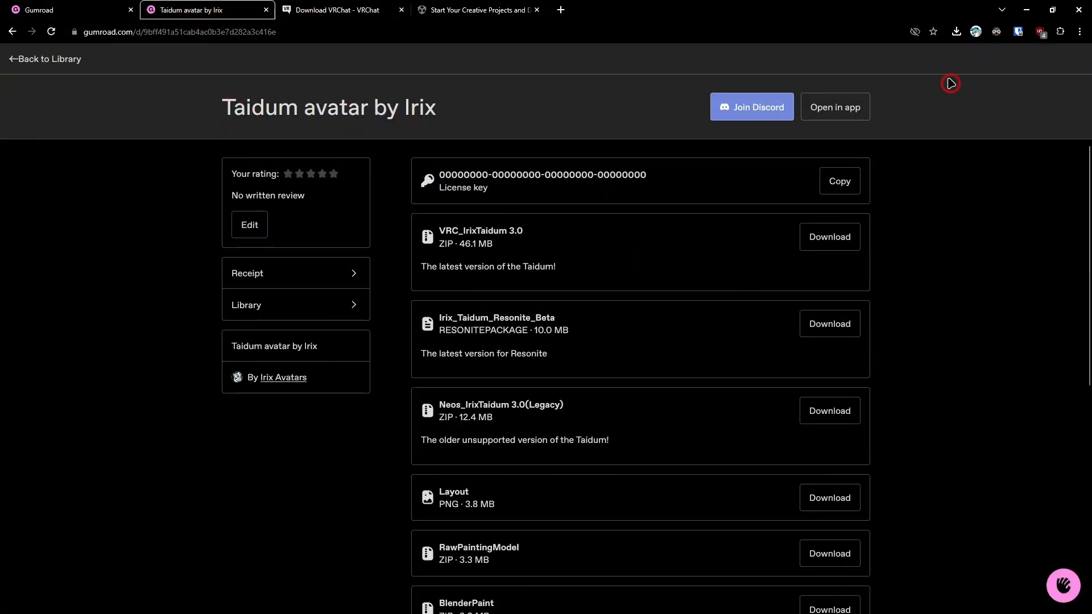
click(958, 33)
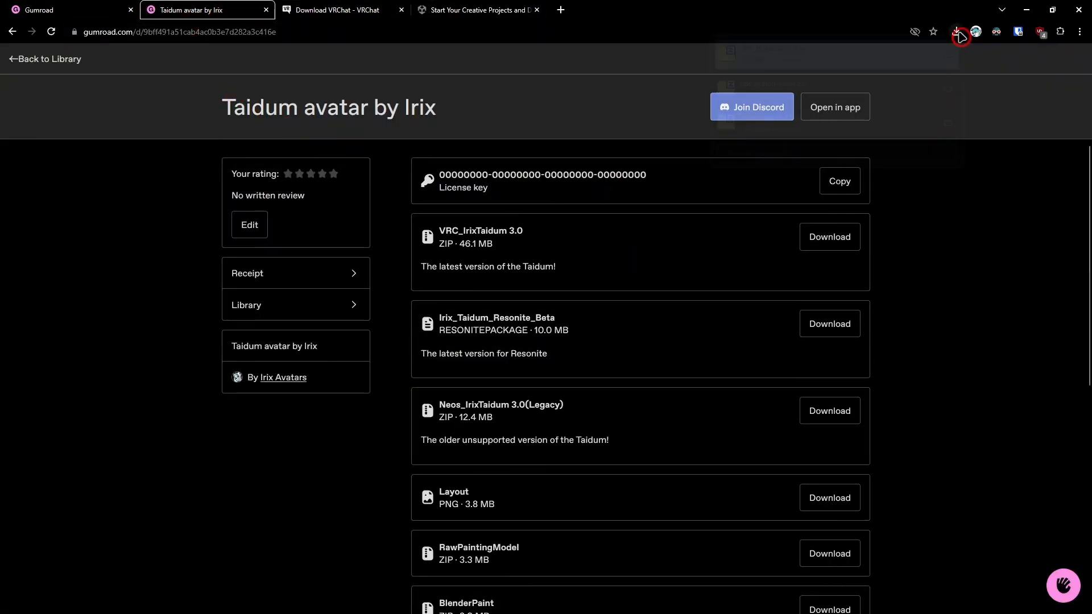
click(976, 260)
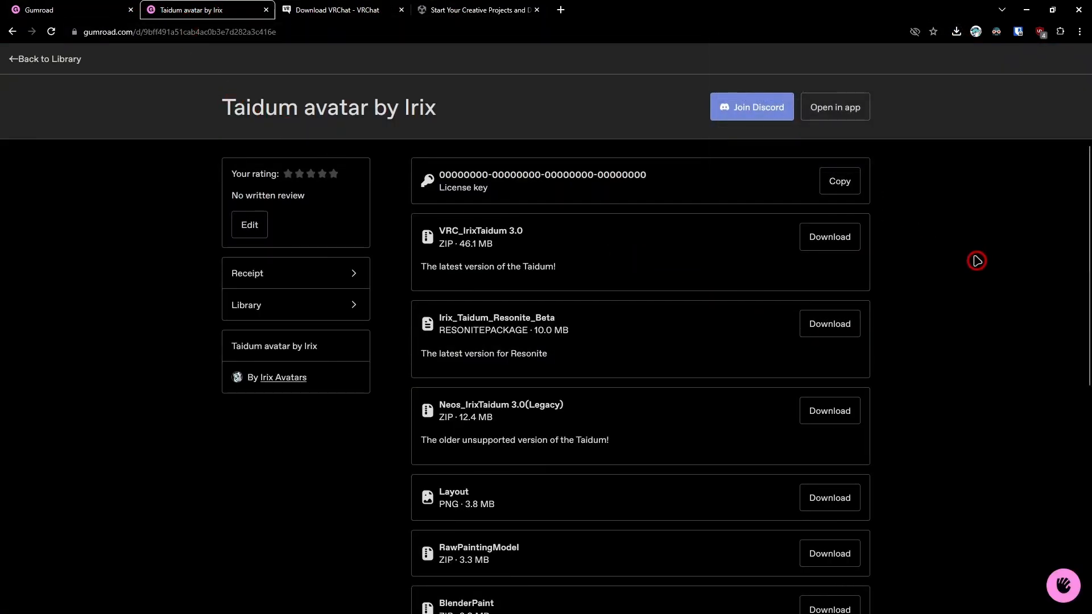
click(1023, 11)
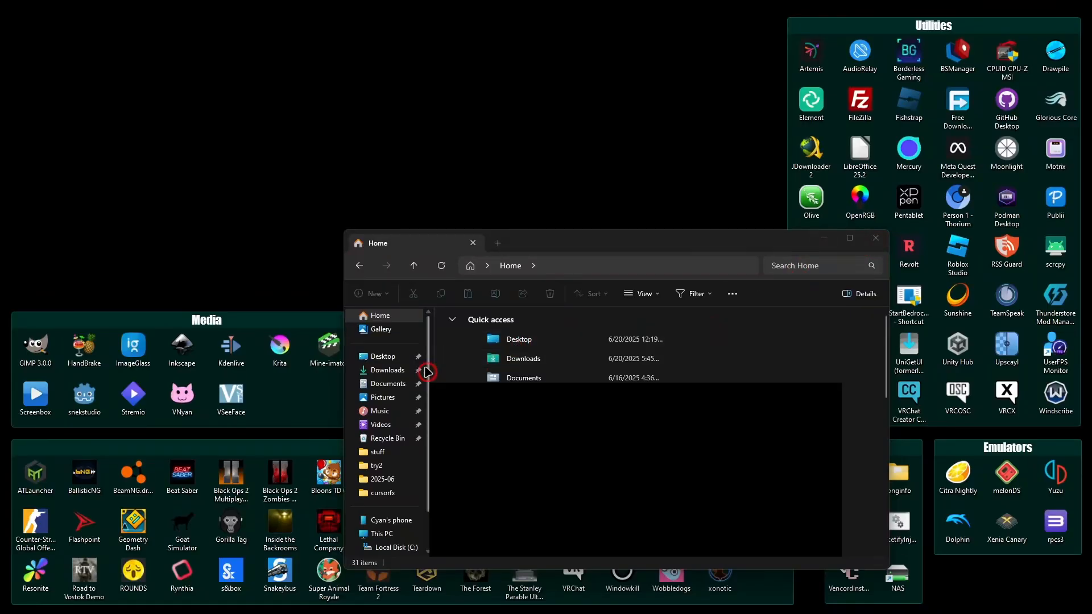
Step: Extract VRC_IrixTaidum 3.0.zip in Downloads with 7-Zip and open the folder holding its unitypackage
click(392, 370)
click(507, 346)
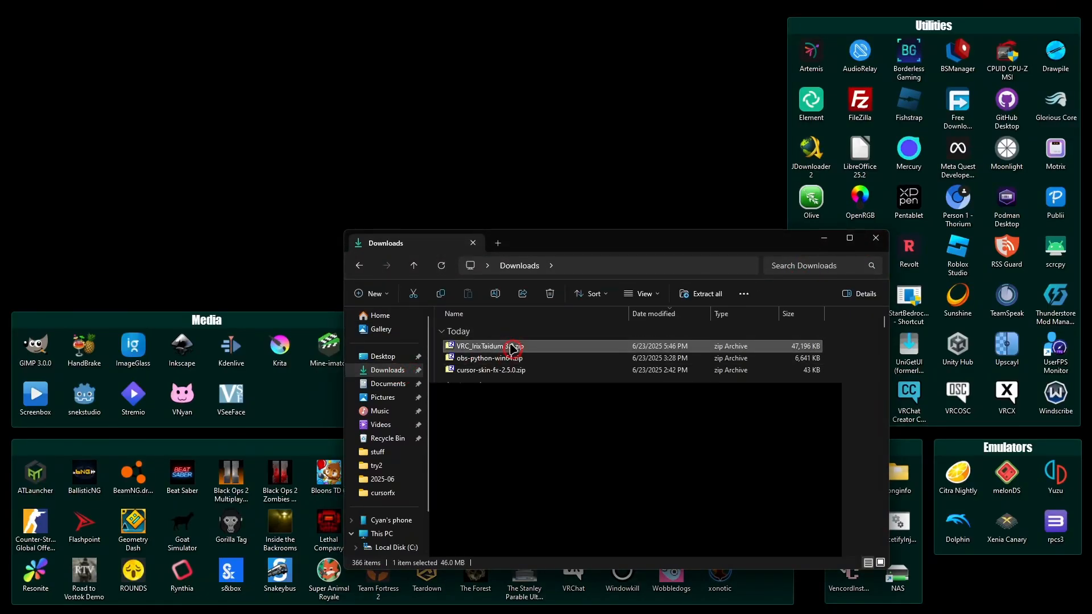
right_click(508, 346)
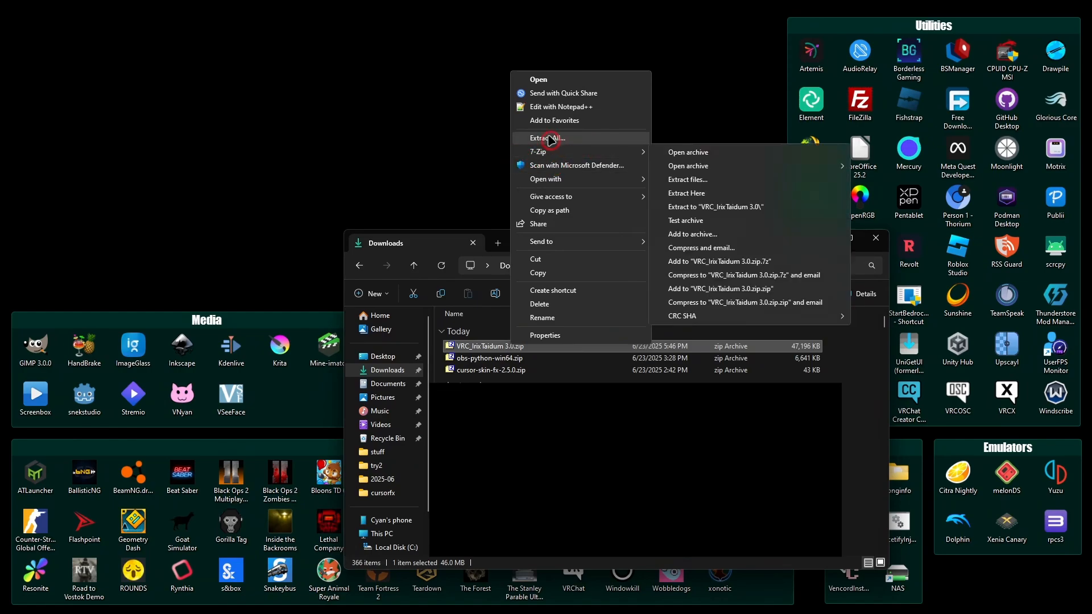
mouse_move(554, 152)
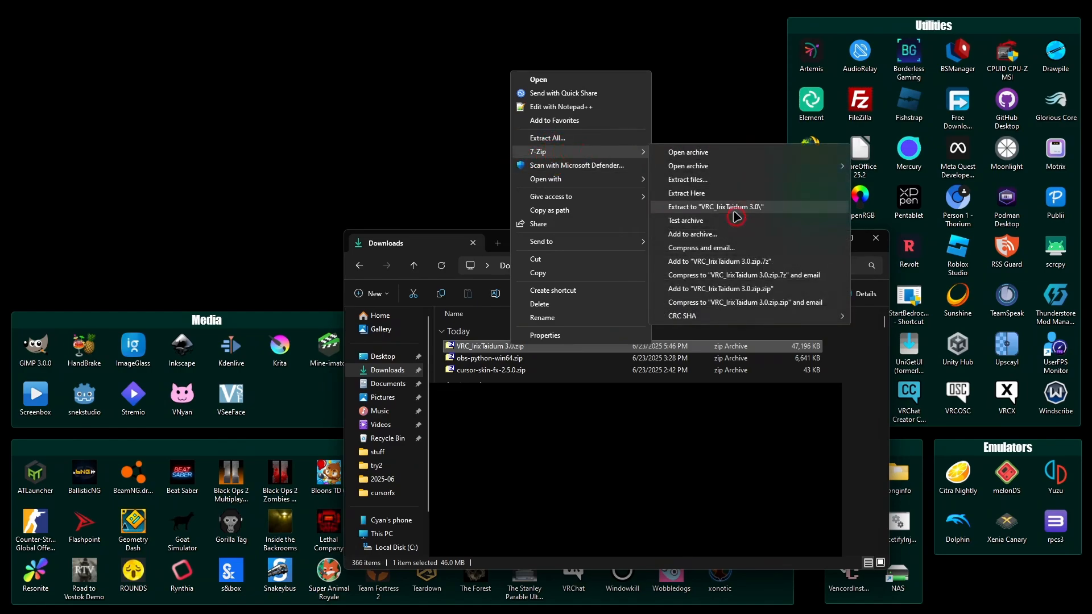
click(734, 212)
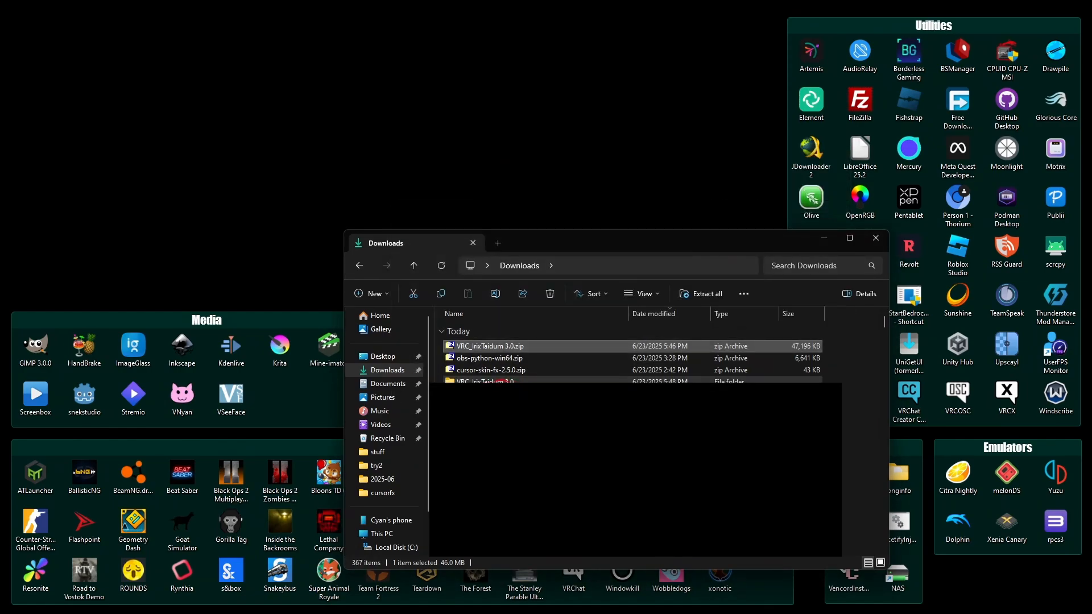
double_click(499, 381)
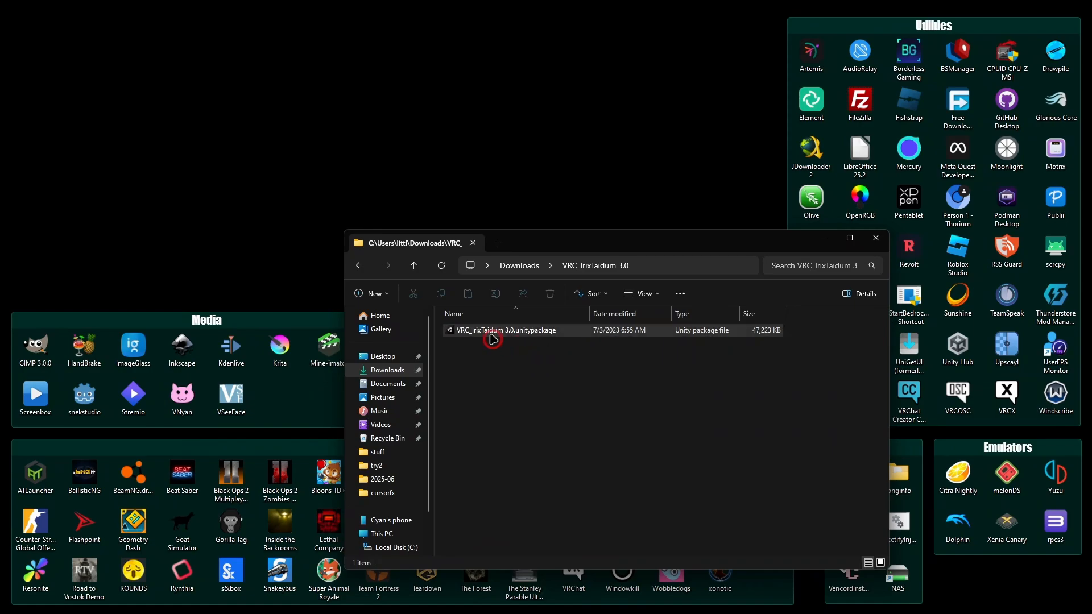
click(508, 332)
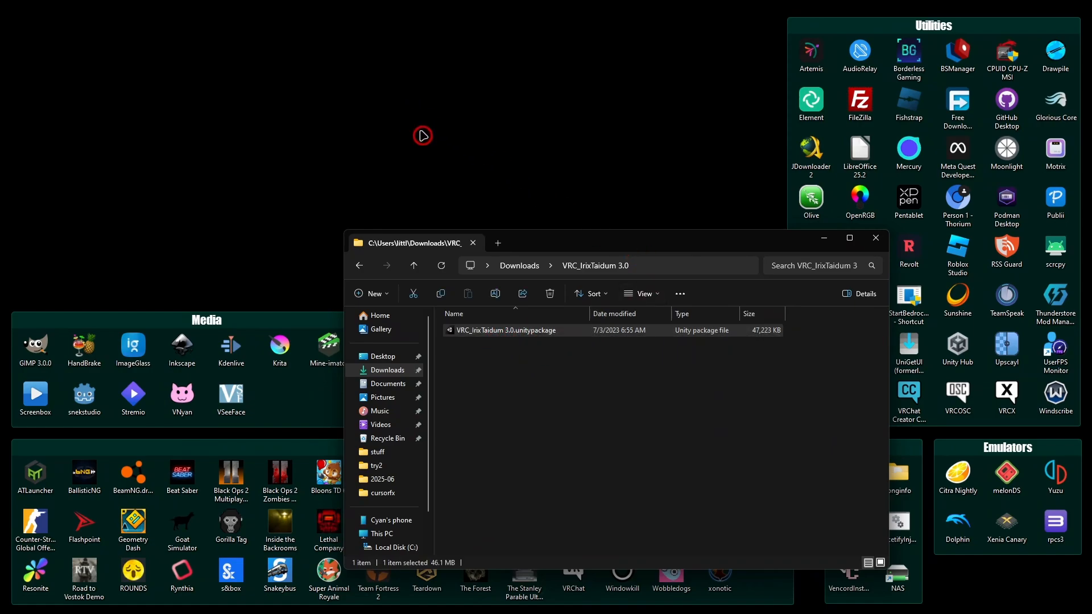
drag(554, 240, 232, 24)
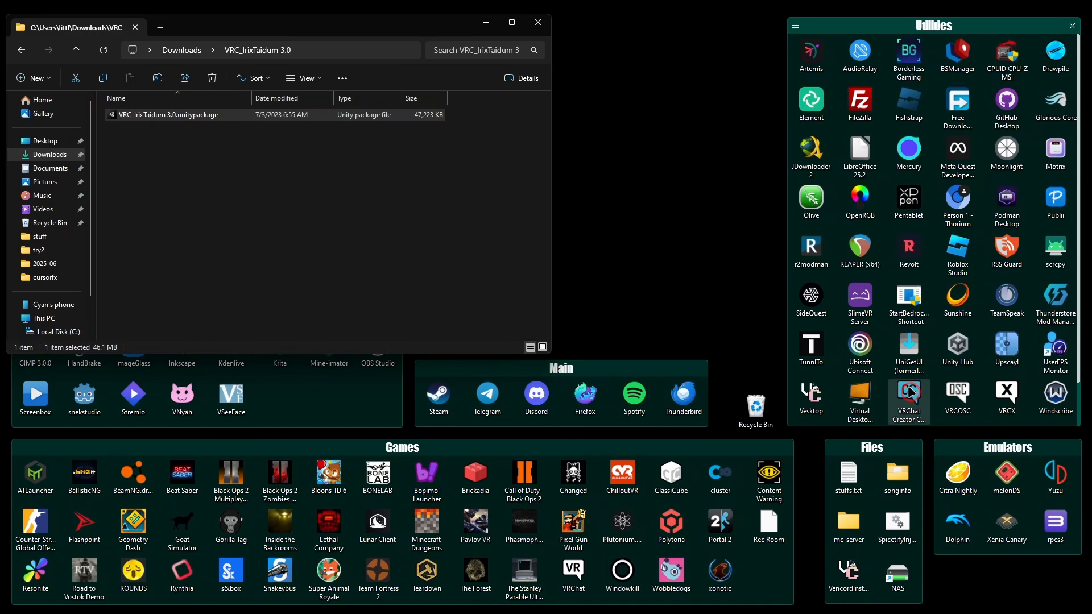
Step: Launch Creator Companion and start a new project from the Unity 2022 Avatar Project template
double_click(910, 391)
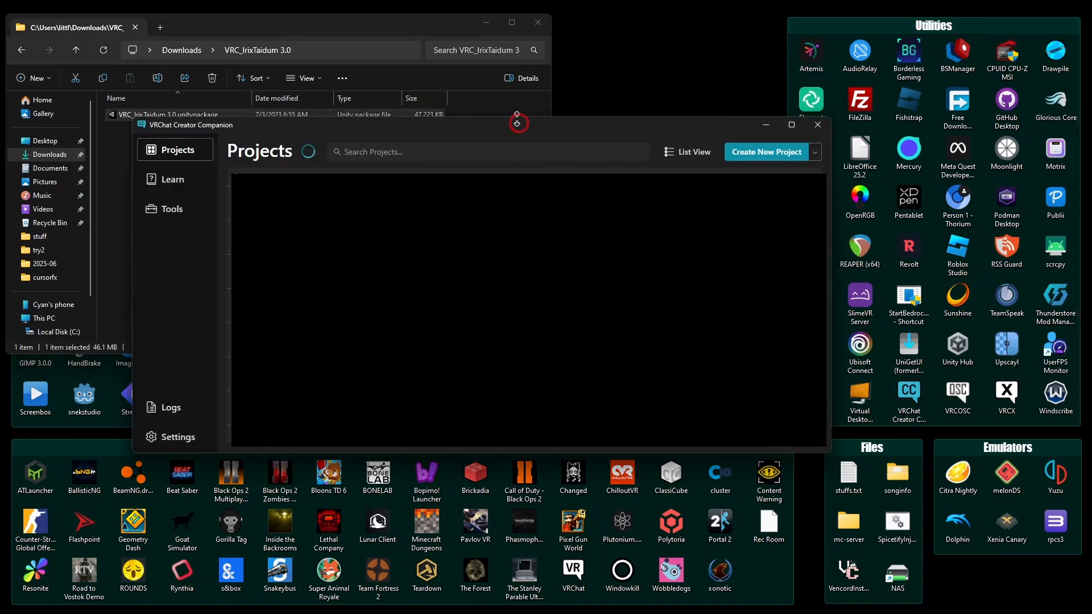
drag(478, 132, 646, 226)
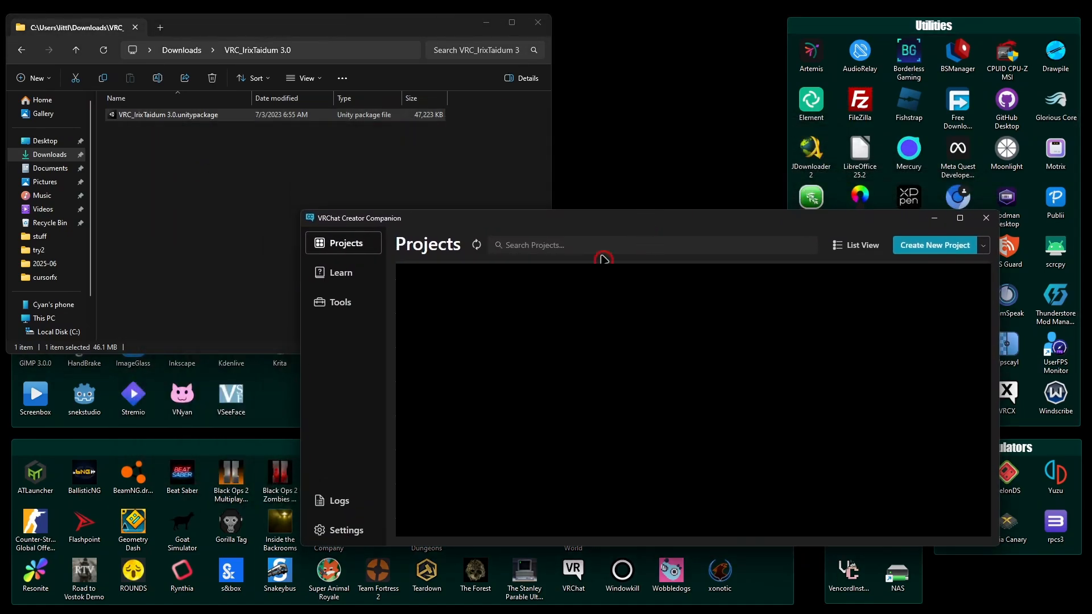
click(951, 250)
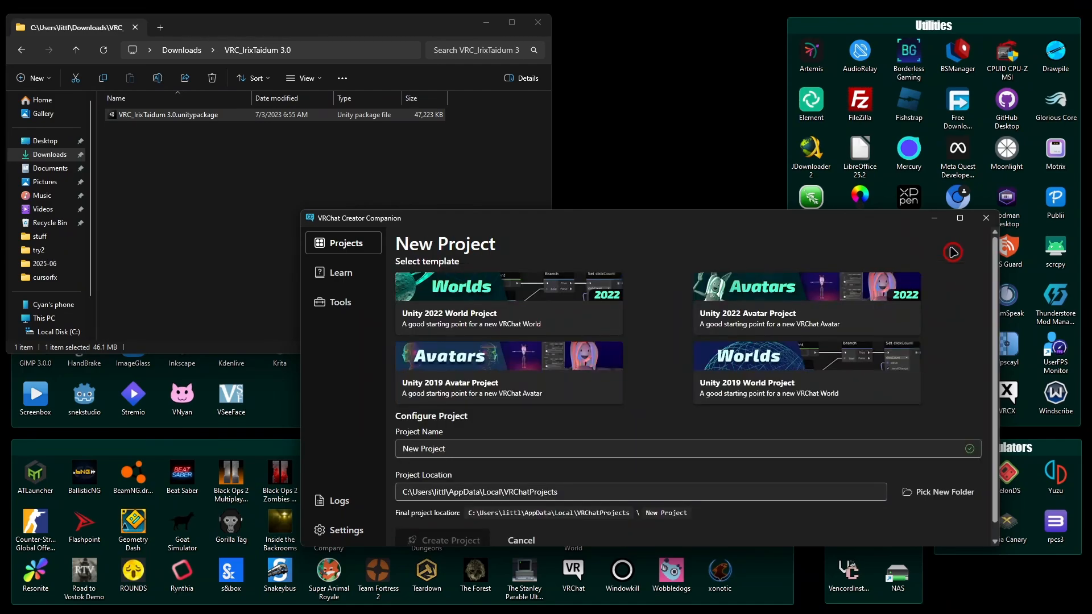
click(823, 304)
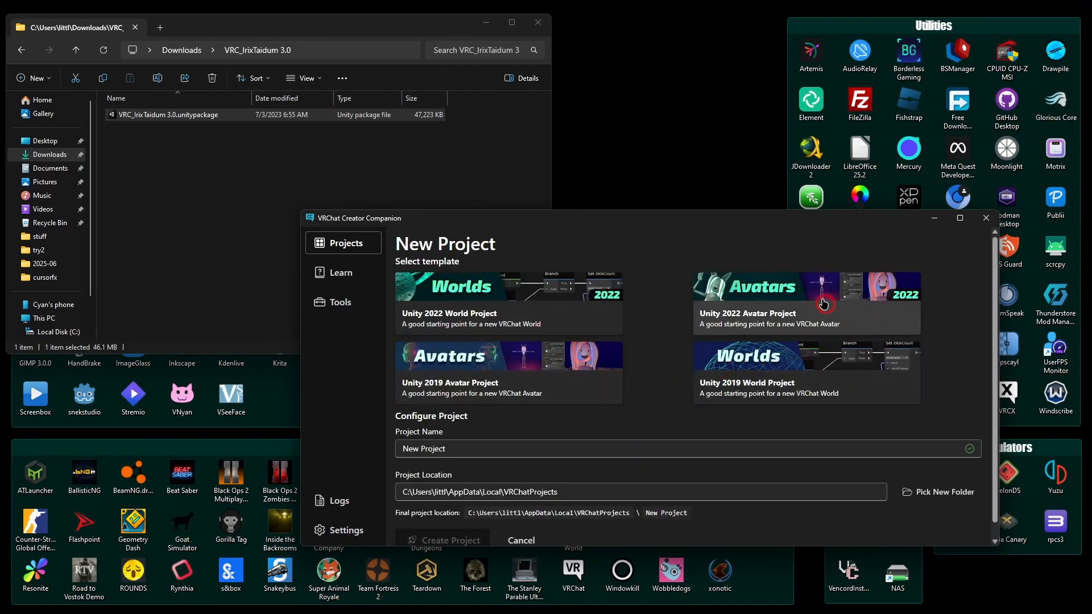
click(905, 306)
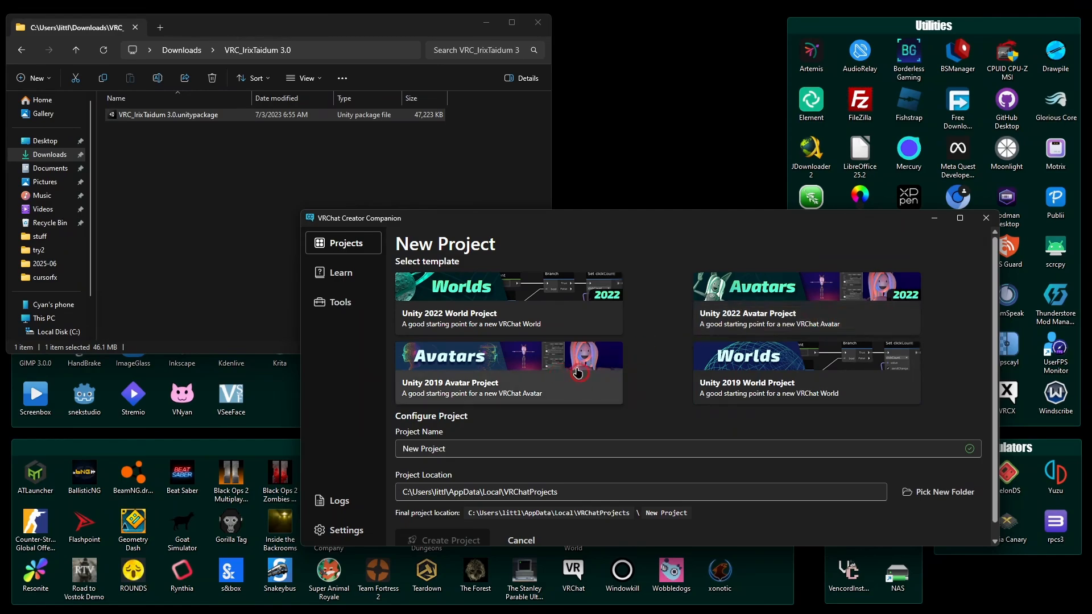
click(910, 312)
click(882, 305)
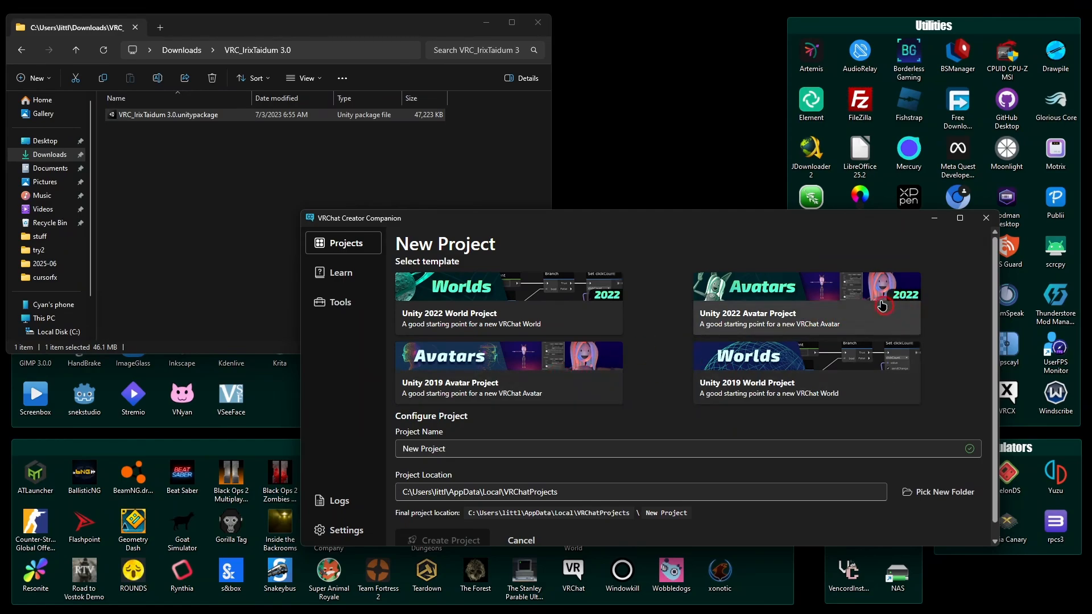
click(870, 302)
Step: Replace the default project name with Taidum Tutorial
scroll(546, 423, down, 1)
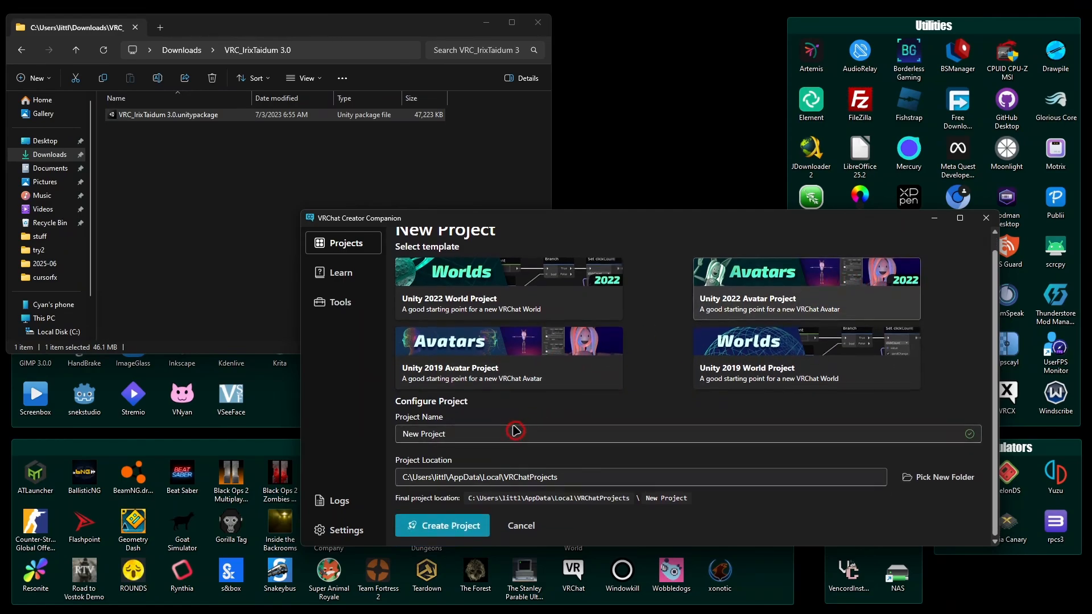
click(490, 435)
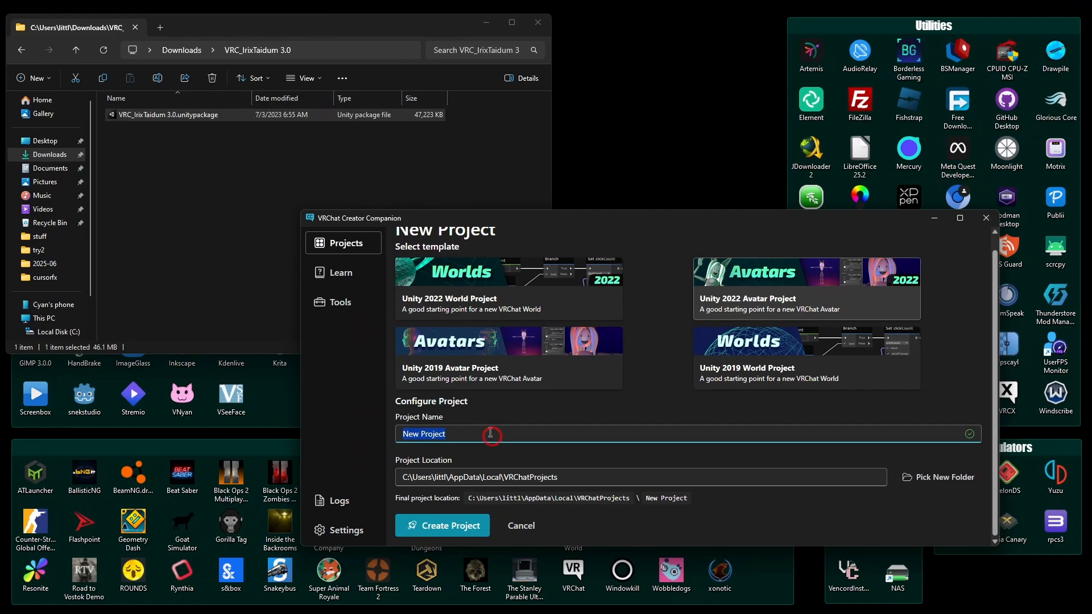
text(My)
key(BackSpace)
key(BackSpace)
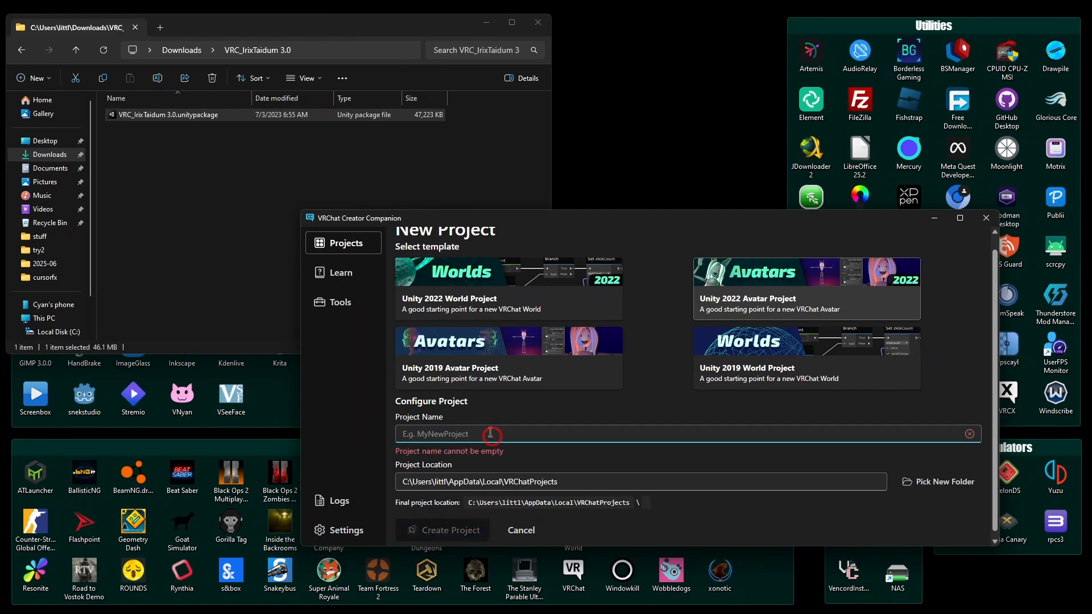
text(Taiduym)
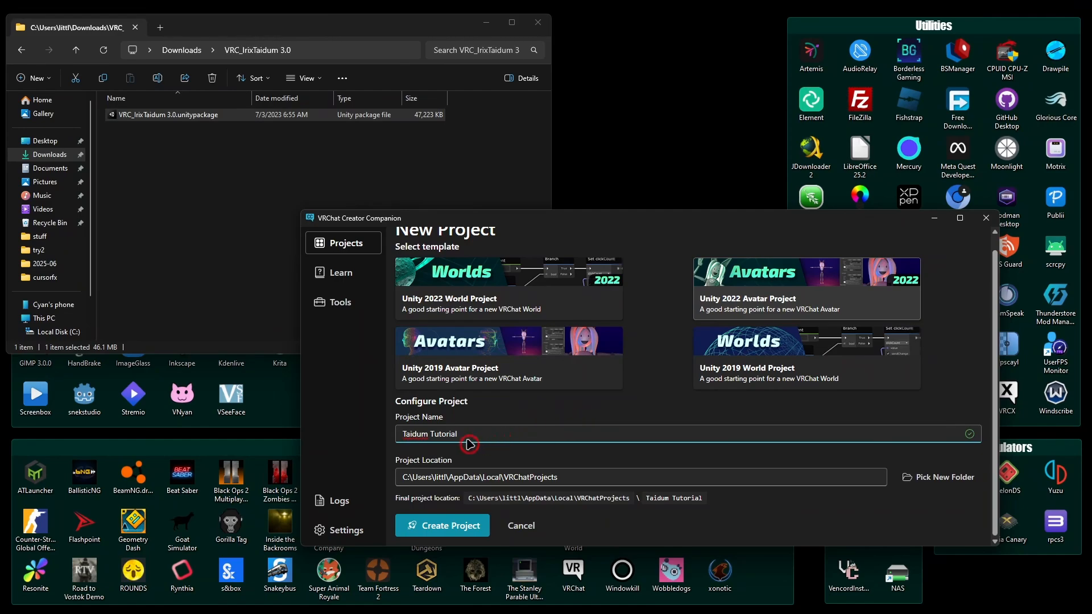
Step: Create the Taidum Tutorial project and view its packages, including VRChat SDK - Avatars 3.7.6
click(469, 521)
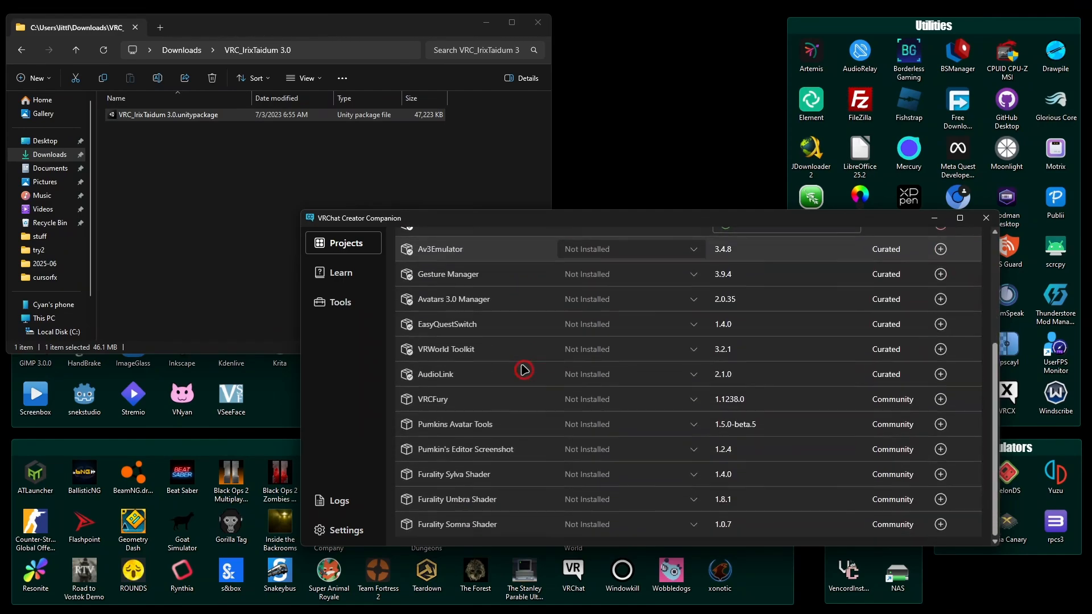
scroll(499, 409, down, 3)
scroll(477, 432, up, 1)
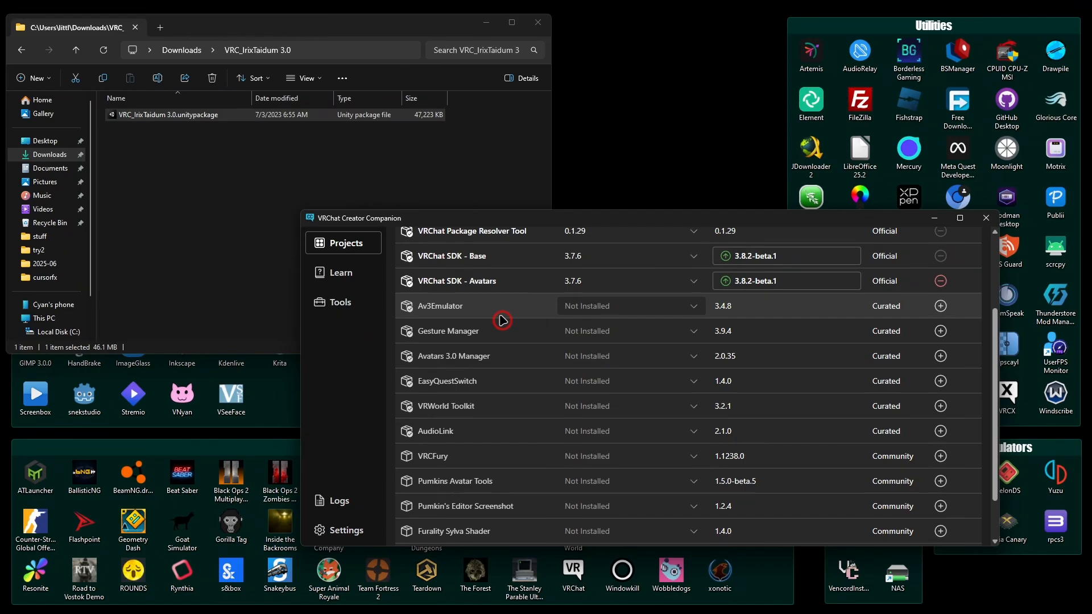
scroll(502, 320, up, 3)
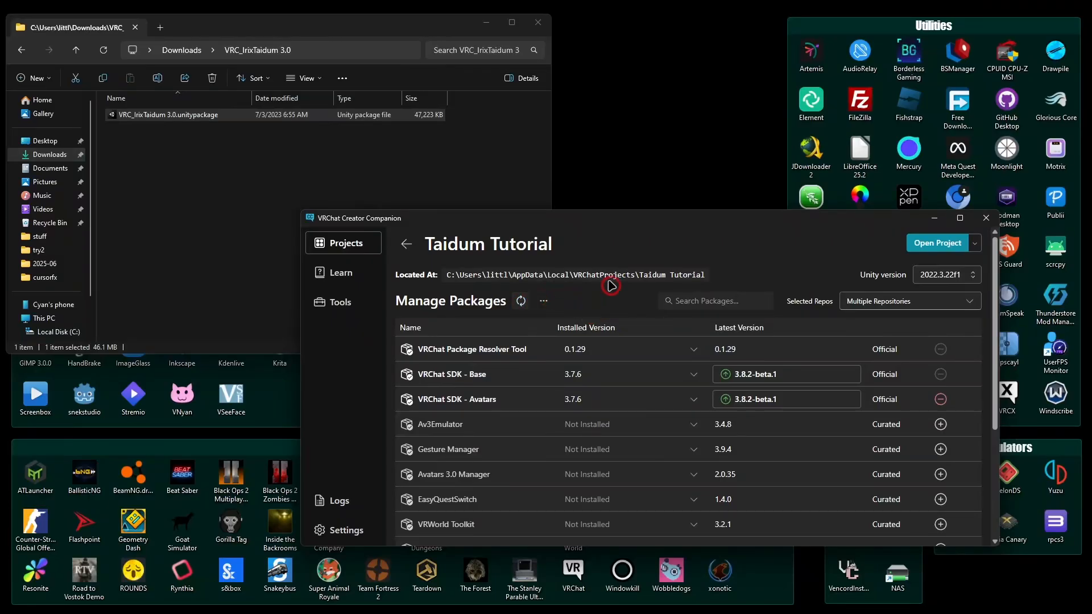
Step: Open Taidum Tutorial in Unity and load VRC_IrixTaidum 3.0.unitypackage into the import dialog
click(938, 245)
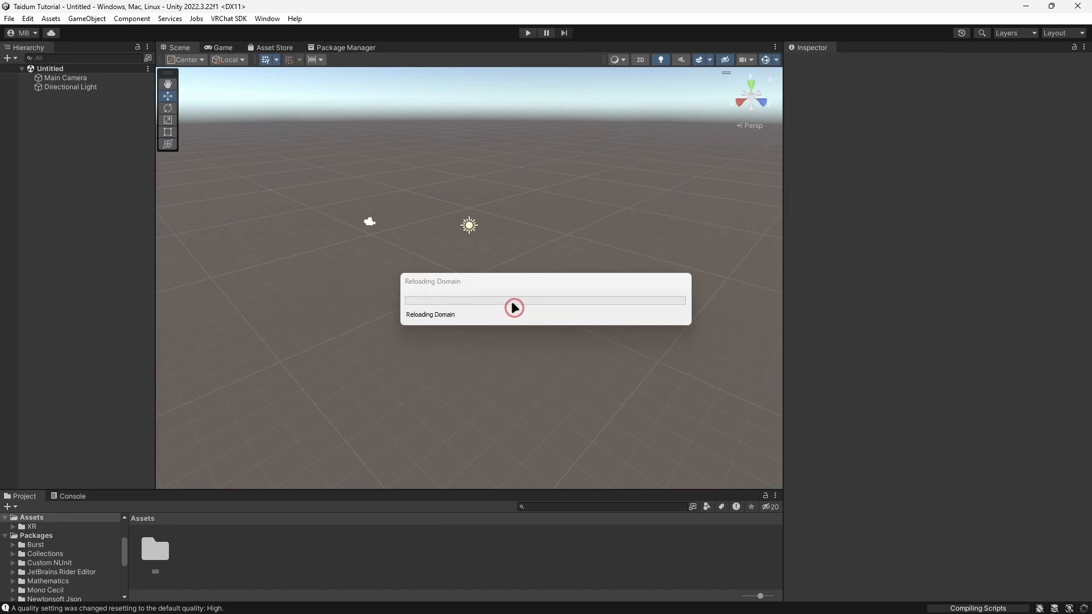
click(178, 606)
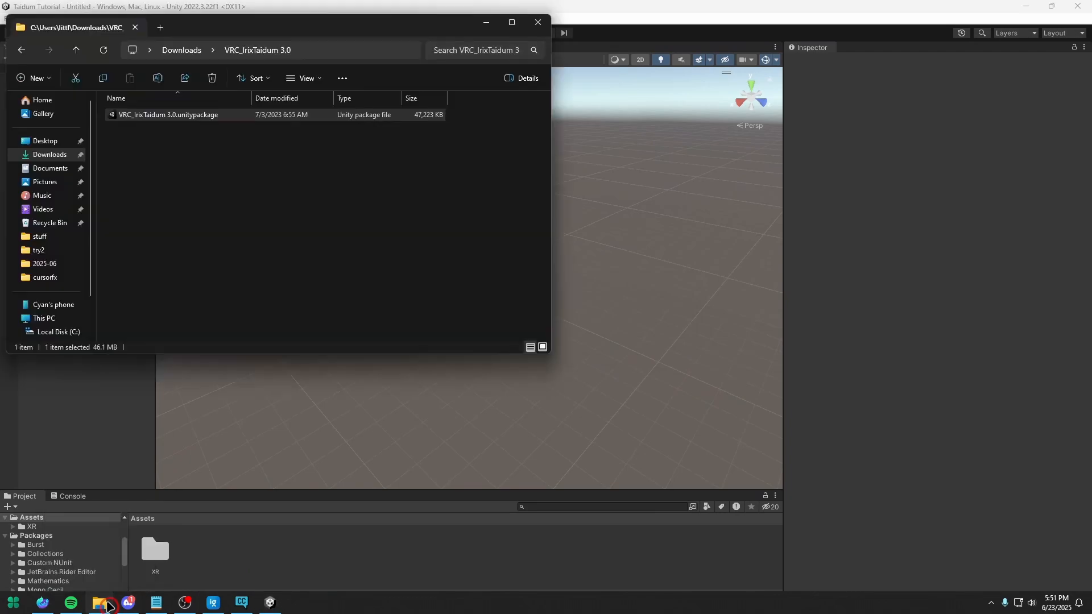
drag(236, 29, 621, 204)
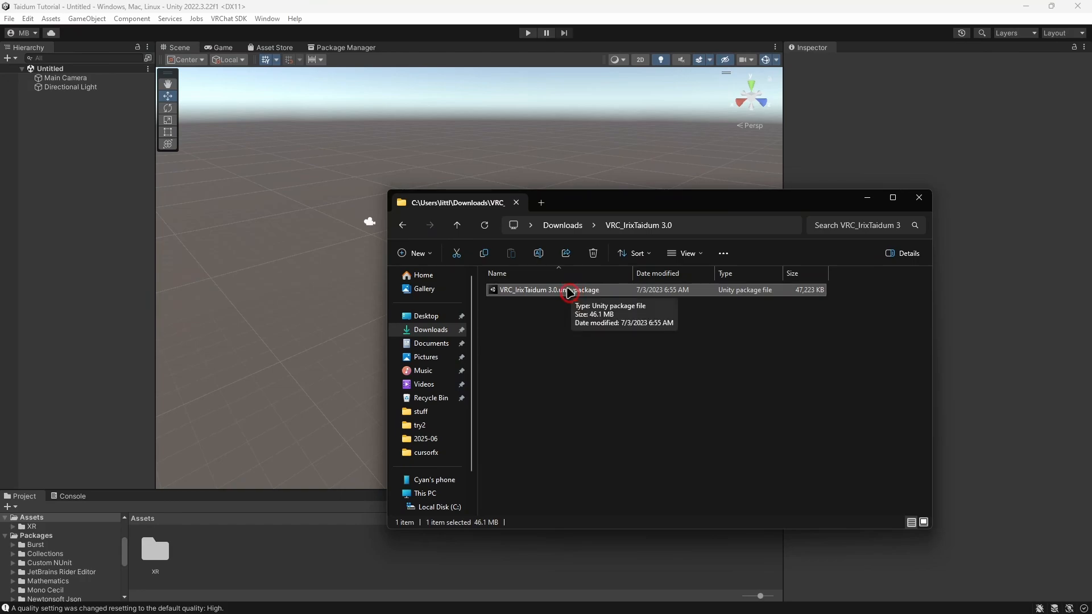
drag(569, 295, 308, 289)
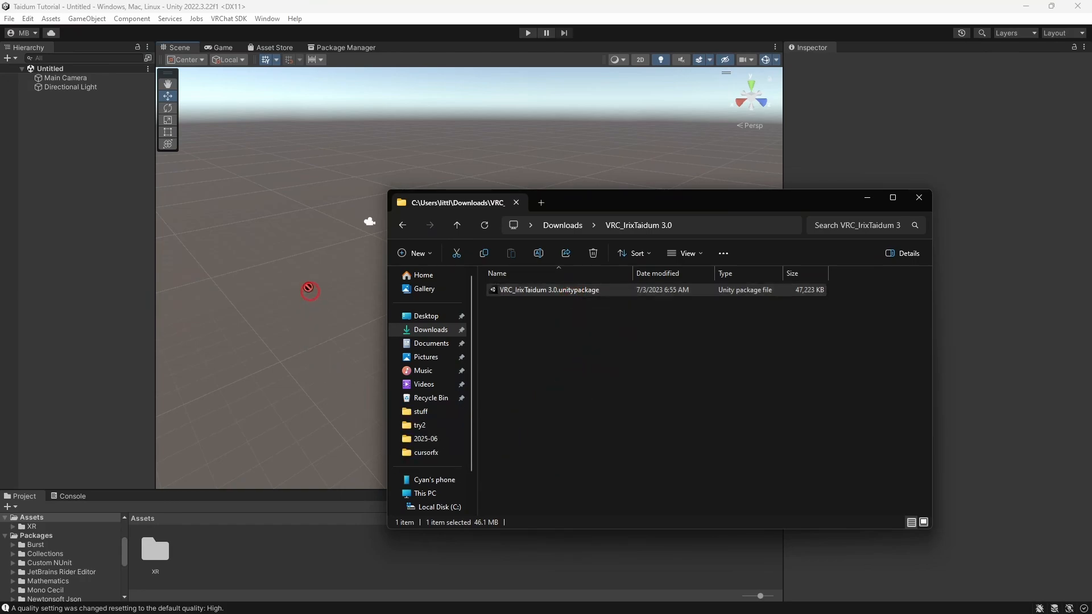
drag(292, 280, 276, 541)
double_click(521, 256)
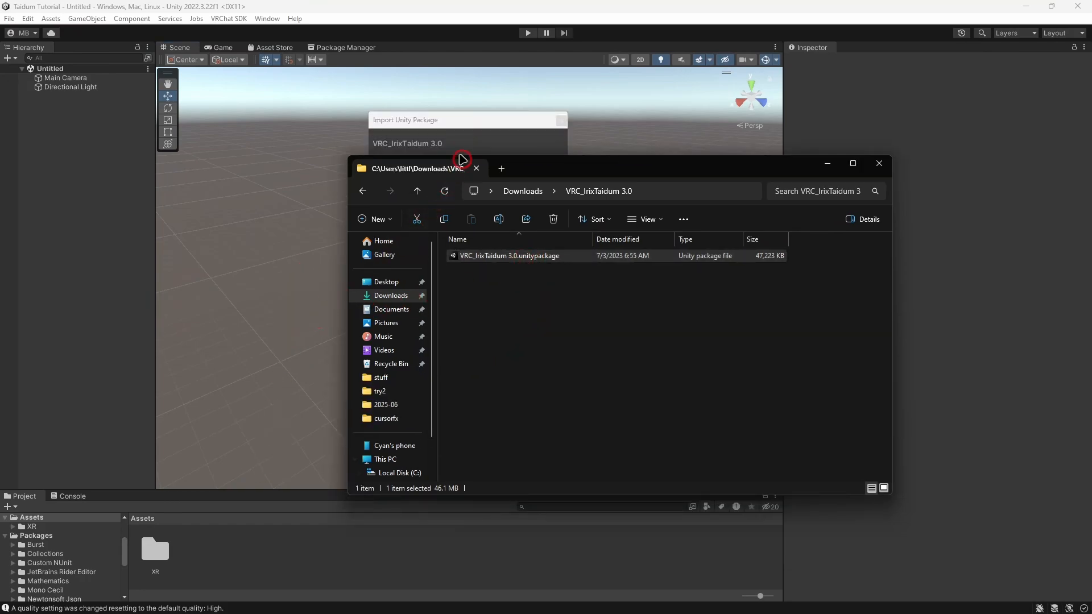
Step: Import every file of VRC_IrixTaidum 3.0, adding the IrixTaidum3.0 folder to Assets
scroll(484, 326, down, 8)
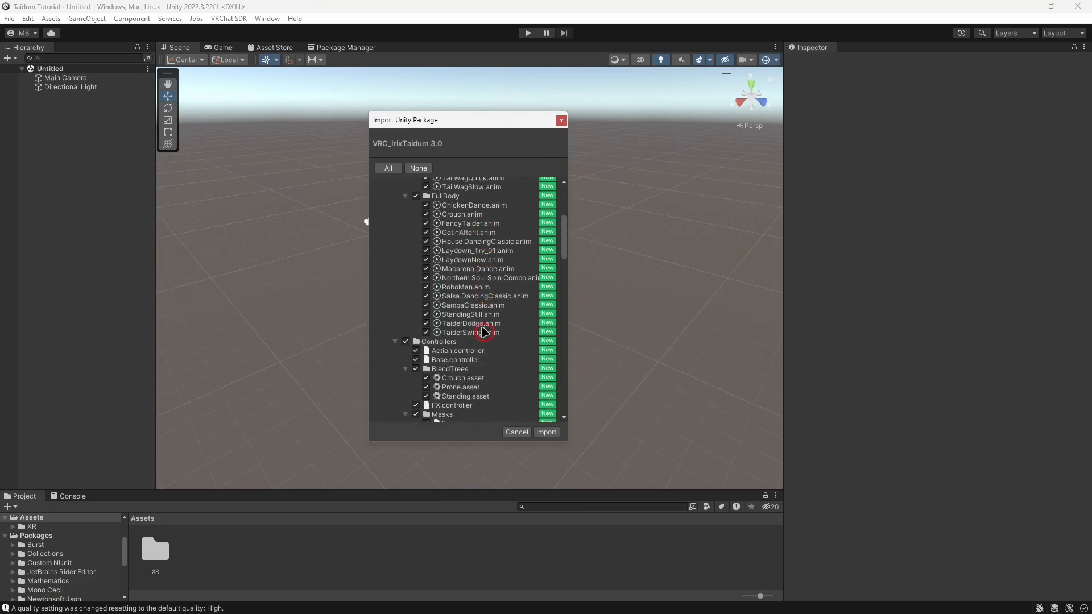
scroll(483, 330, up, 8)
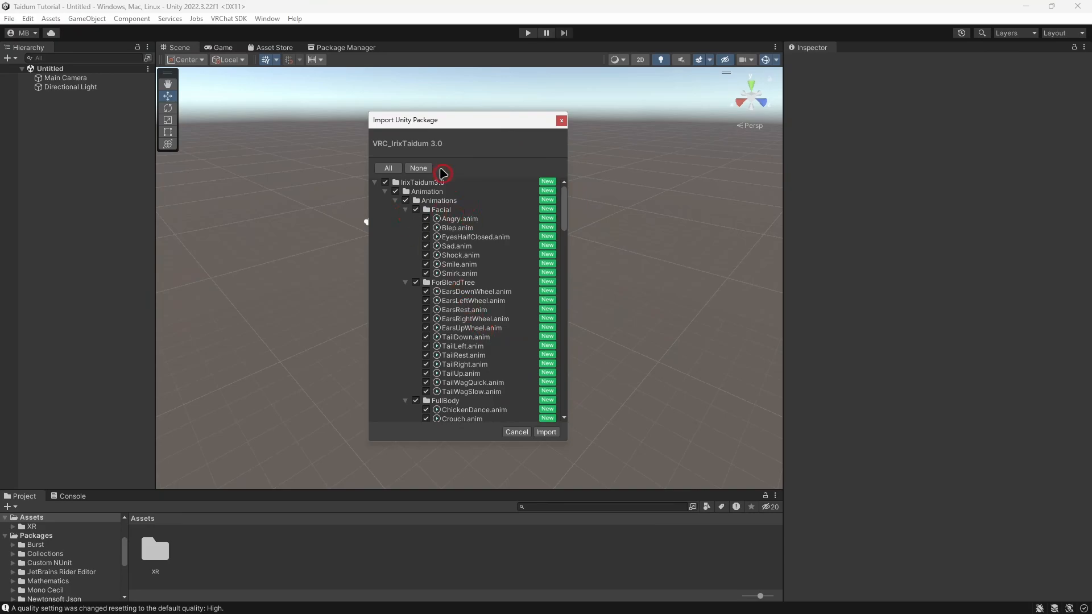
click(545, 434)
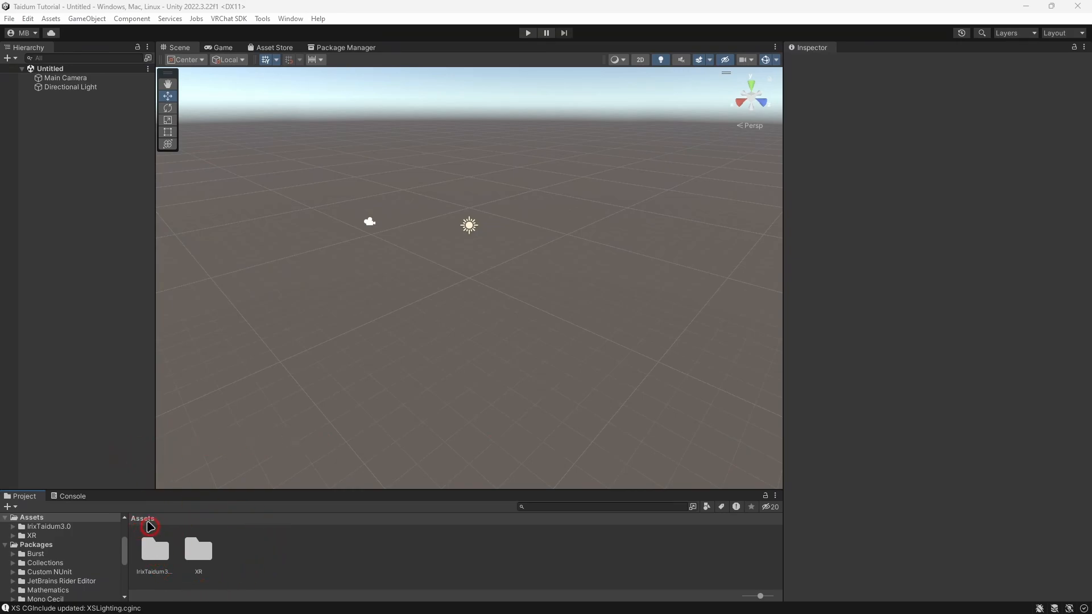
Step: Drag the IrixTaidum3 prefab from the IrixTaidum3.0 folder into the Hierarchy at 0, 0, 0
double_click(157, 549)
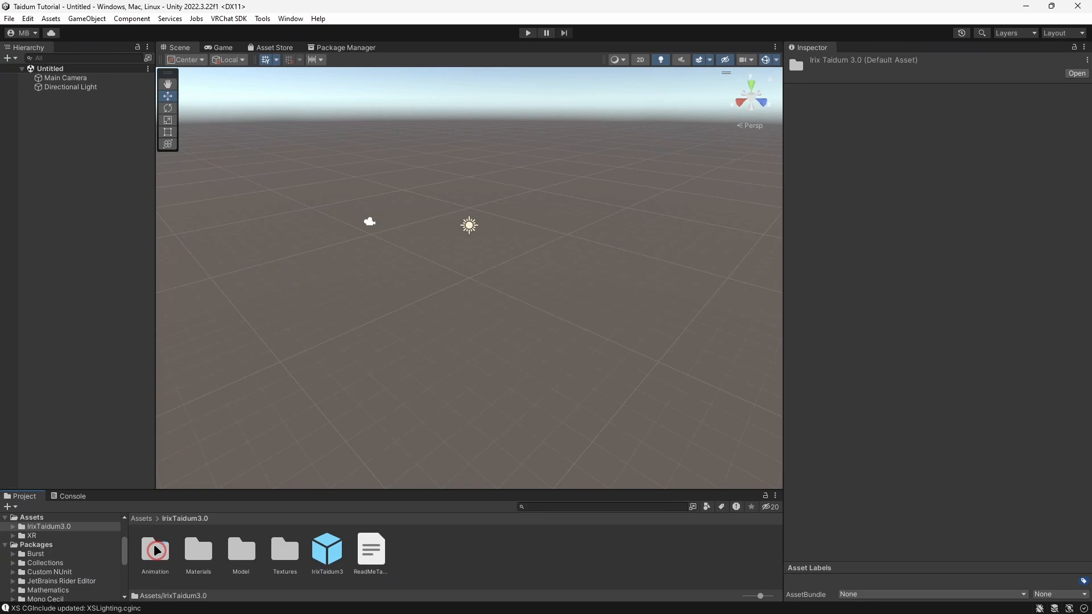
click(332, 550)
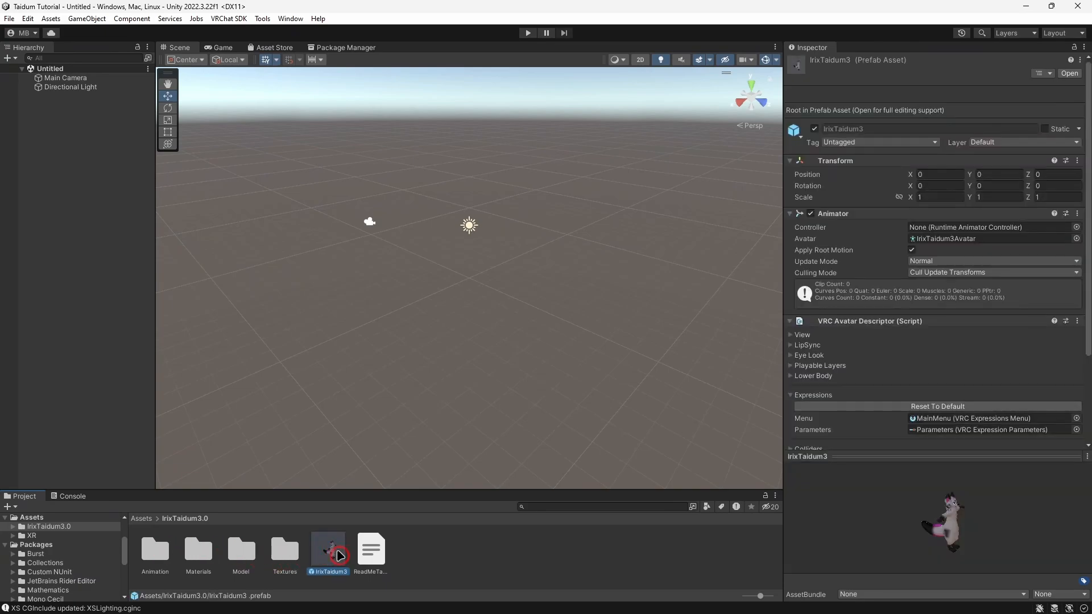
click(553, 579)
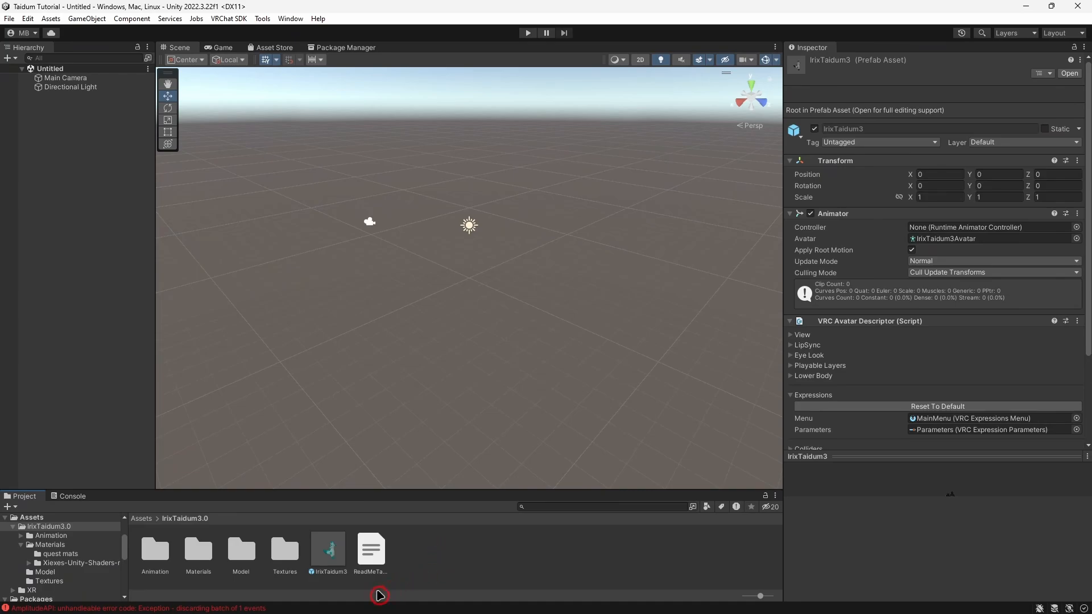
click(327, 553)
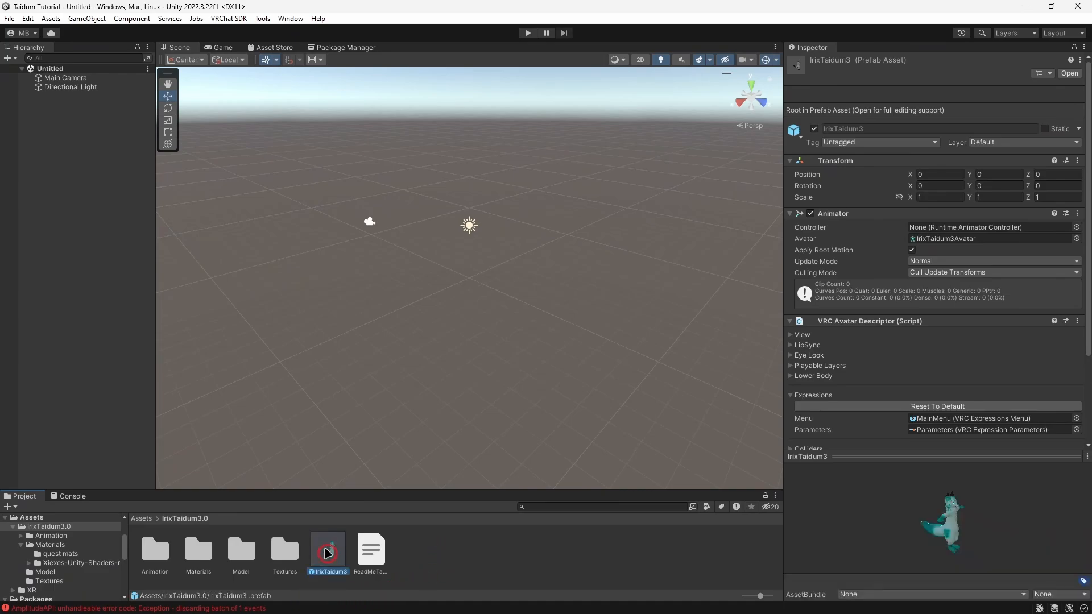
click(289, 549)
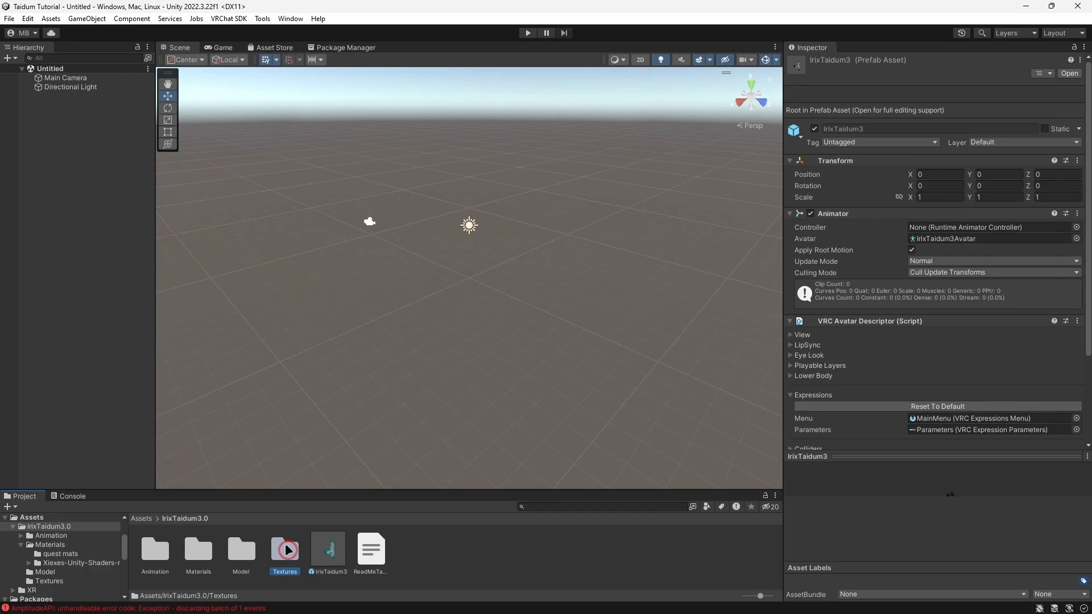
click(195, 546)
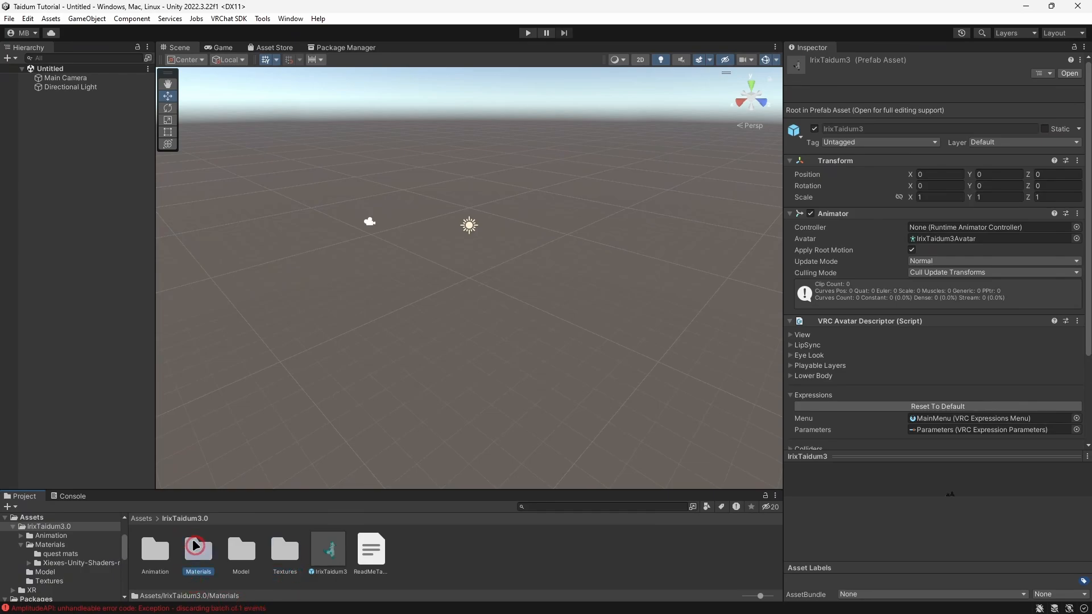
click(319, 550)
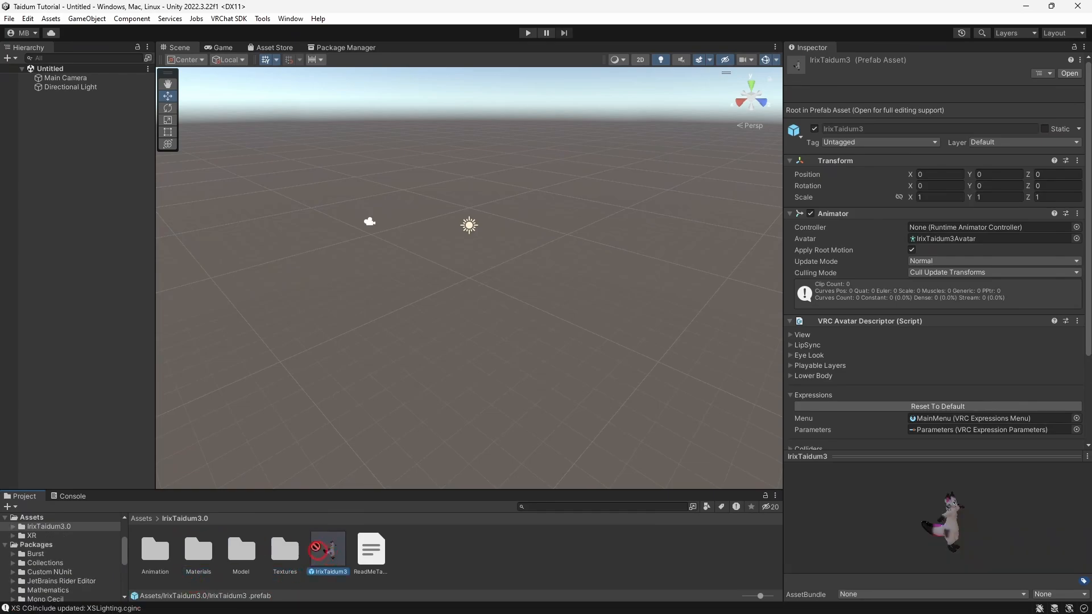
drag(169, 495, 110, 423)
drag(75, 194, 136, 229)
drag(83, 216, 76, 210)
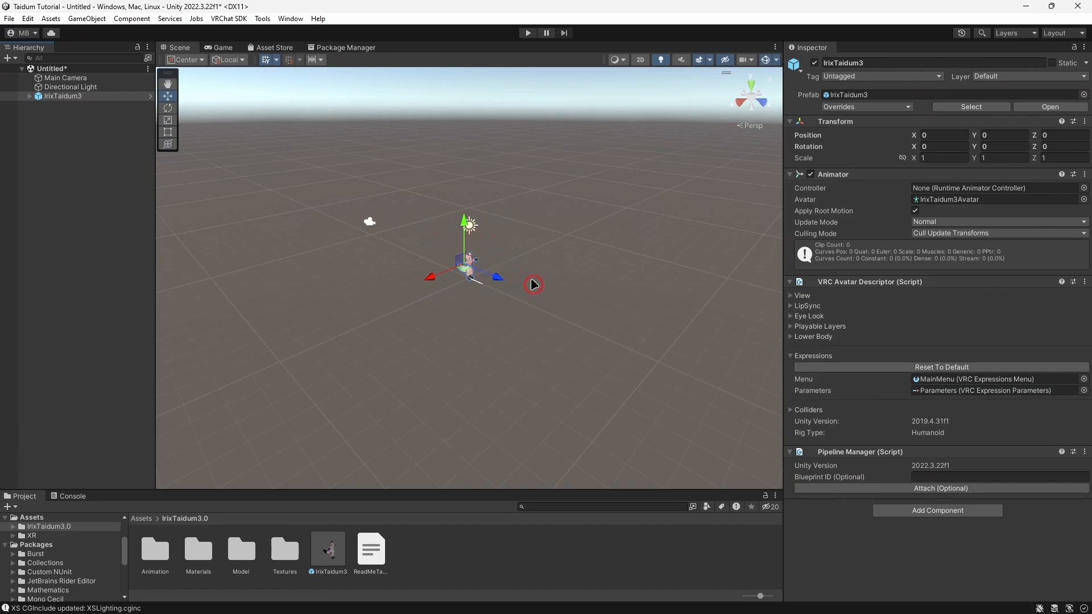
Step: Select the avatar's Body mesh, orbit around its face, and open the Textures folder
scroll(497, 235, up, 2)
scroll(496, 235, up, 8)
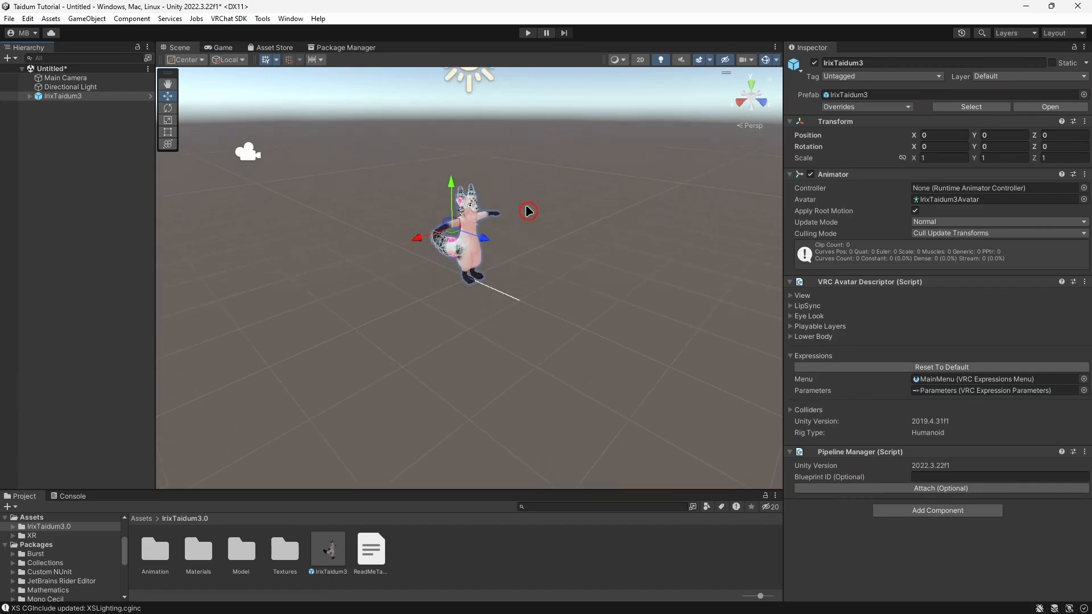
scroll(533, 216, up, 2)
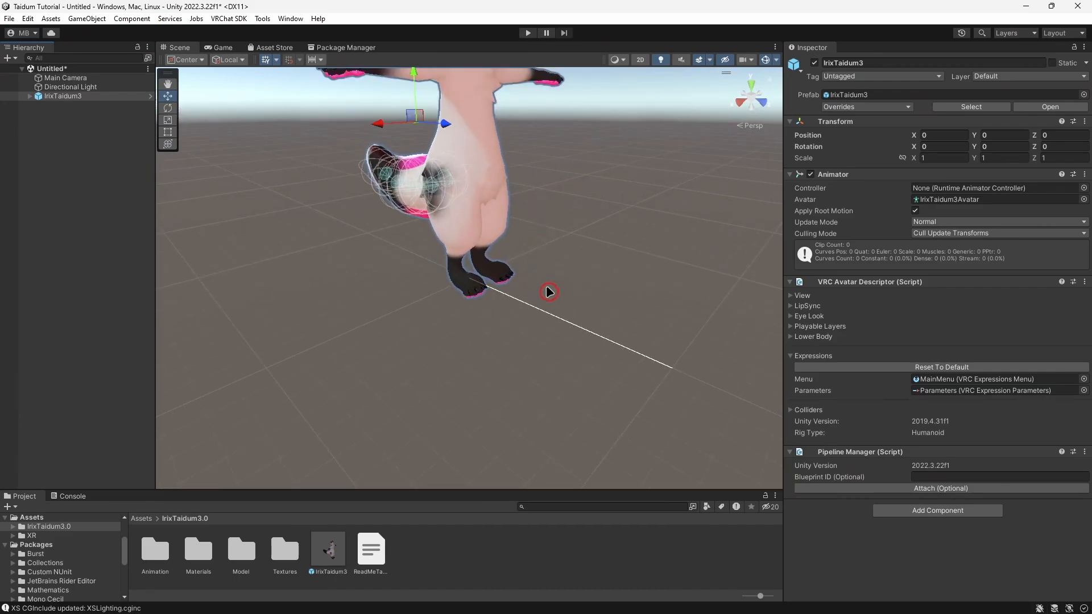
right_drag(547, 289, 517, 265)
key(w)
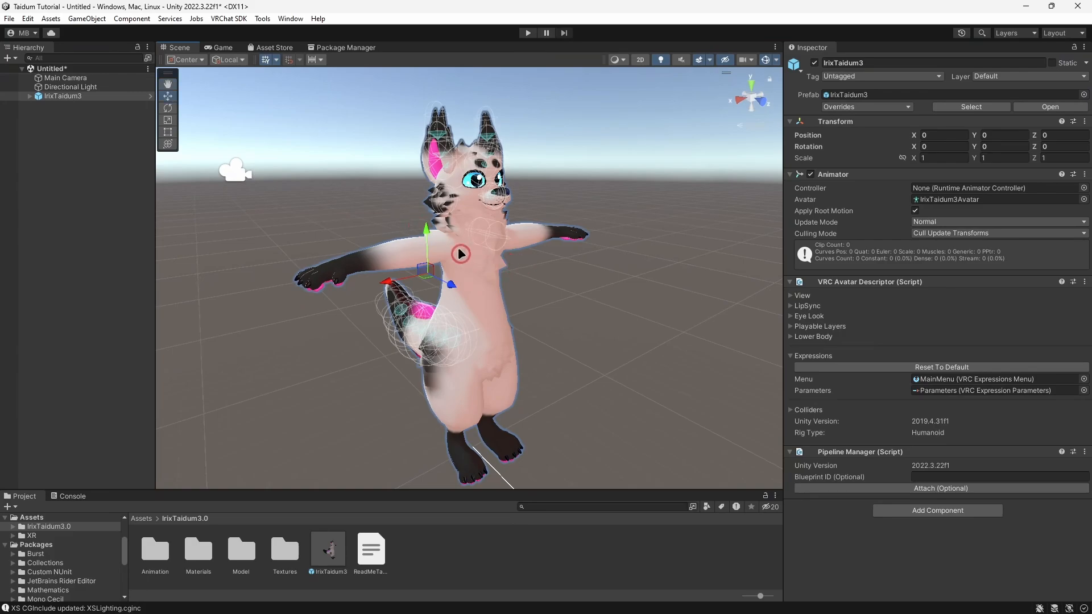
click(490, 255)
right_drag(312, 195, 302, 173)
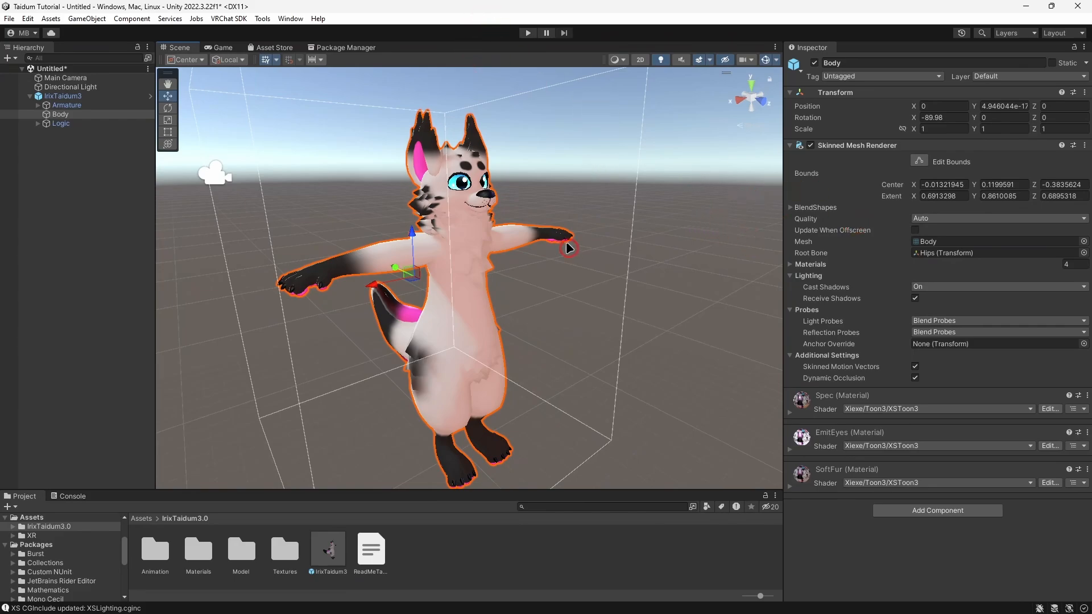
scroll(586, 231, up, 4)
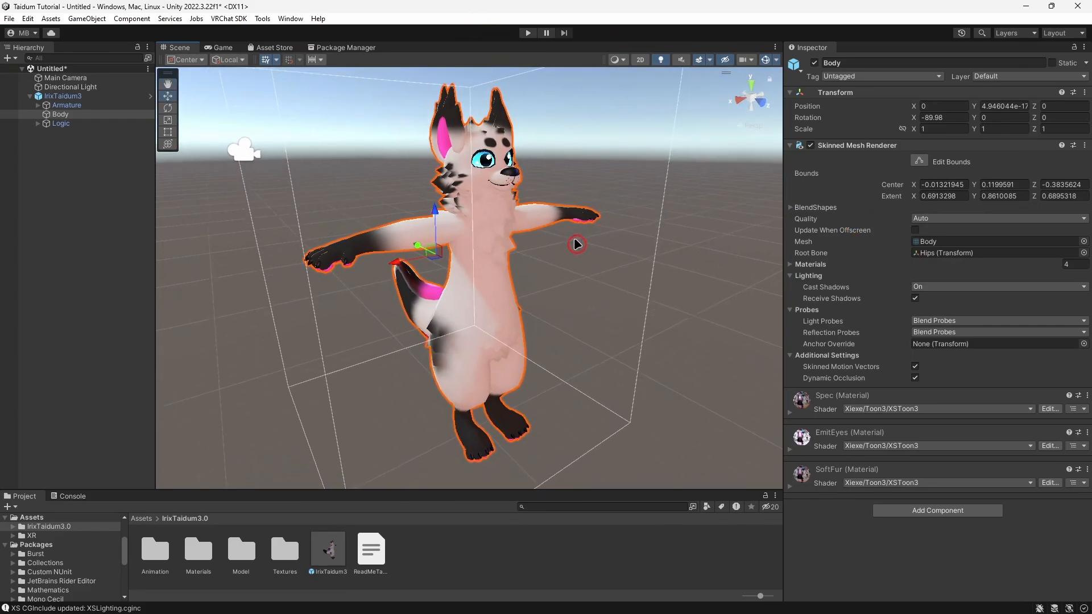
right_drag(410, 226, 415, 221)
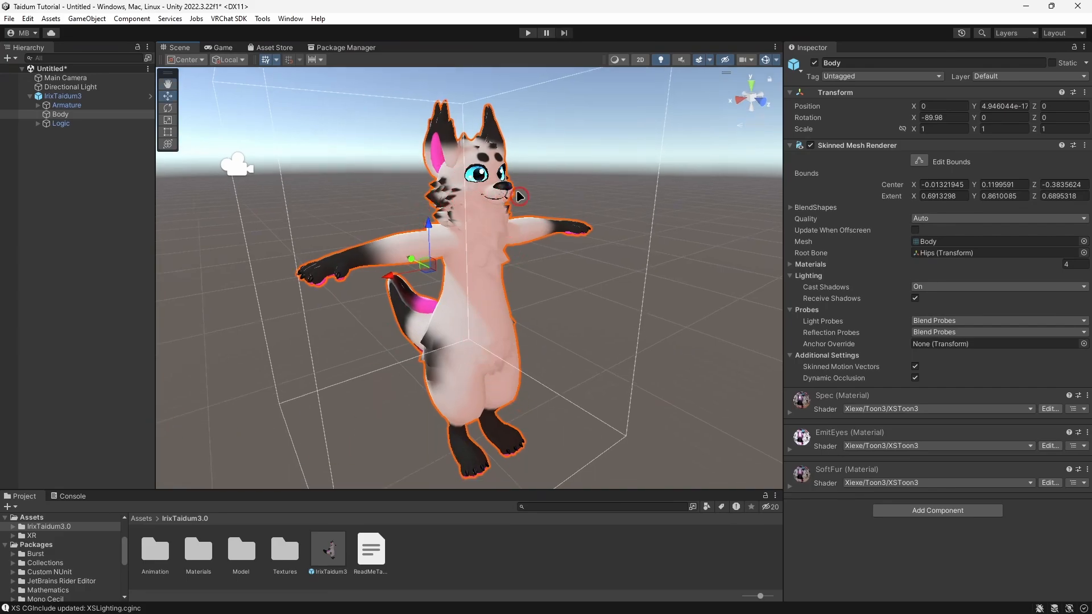
right_drag(518, 195, 510, 195)
double_click(284, 550)
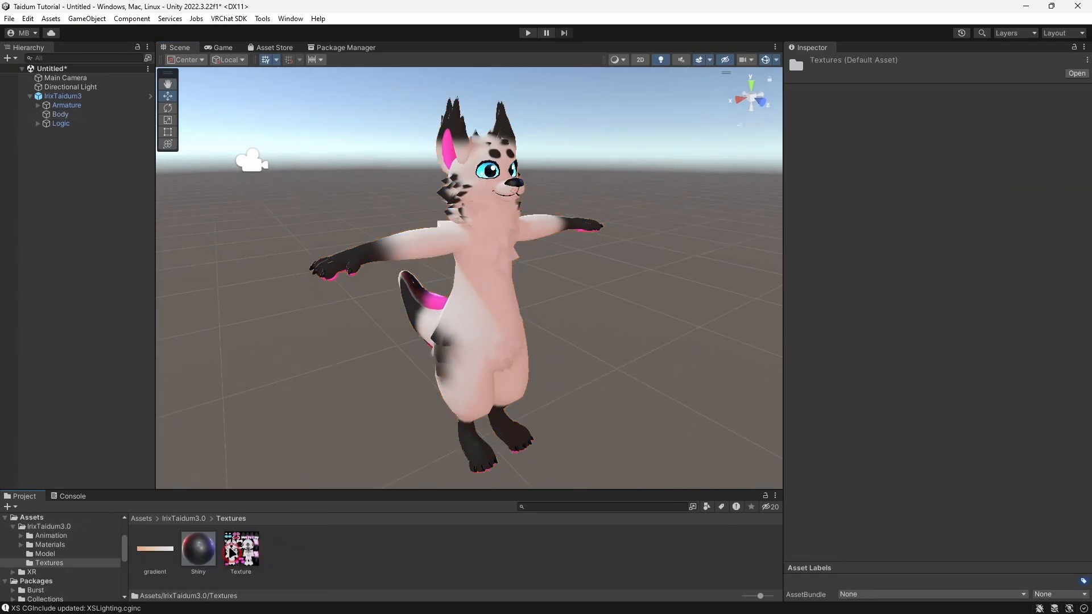
Step: Drag TextureBlue.png from Explorer's Taidum_VRC_avatar_by_Irix folder into Unity's Textures folder
click(250, 555)
click(280, 548)
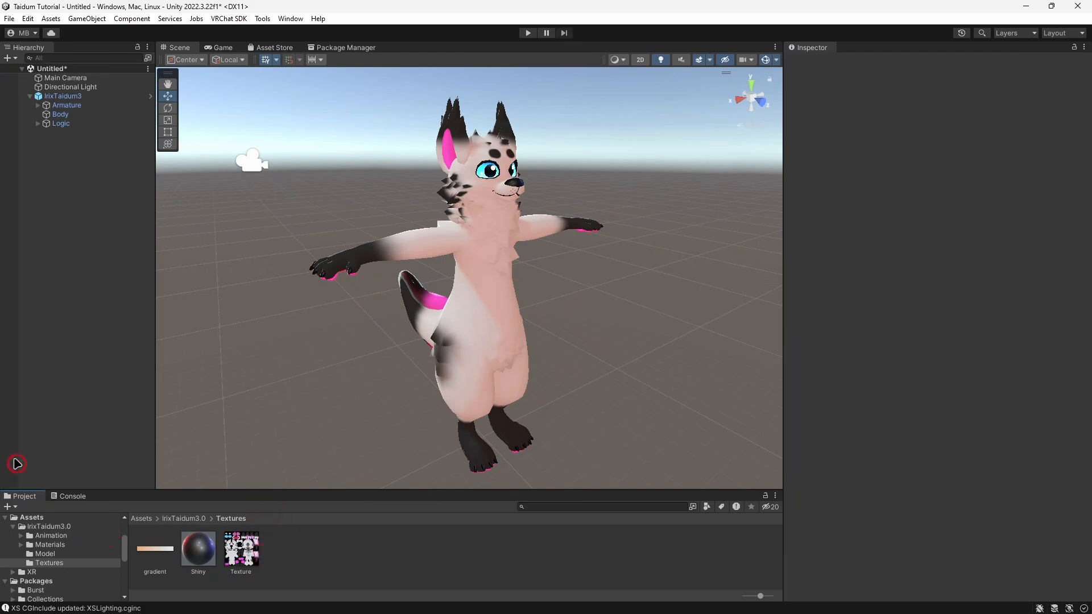
click(125, 602)
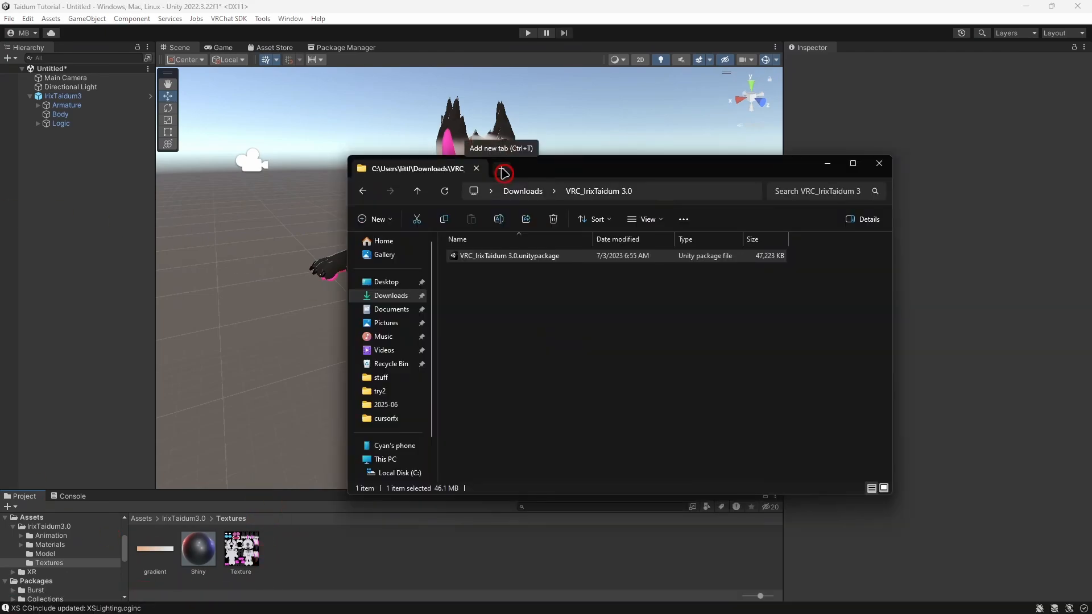
click(502, 170)
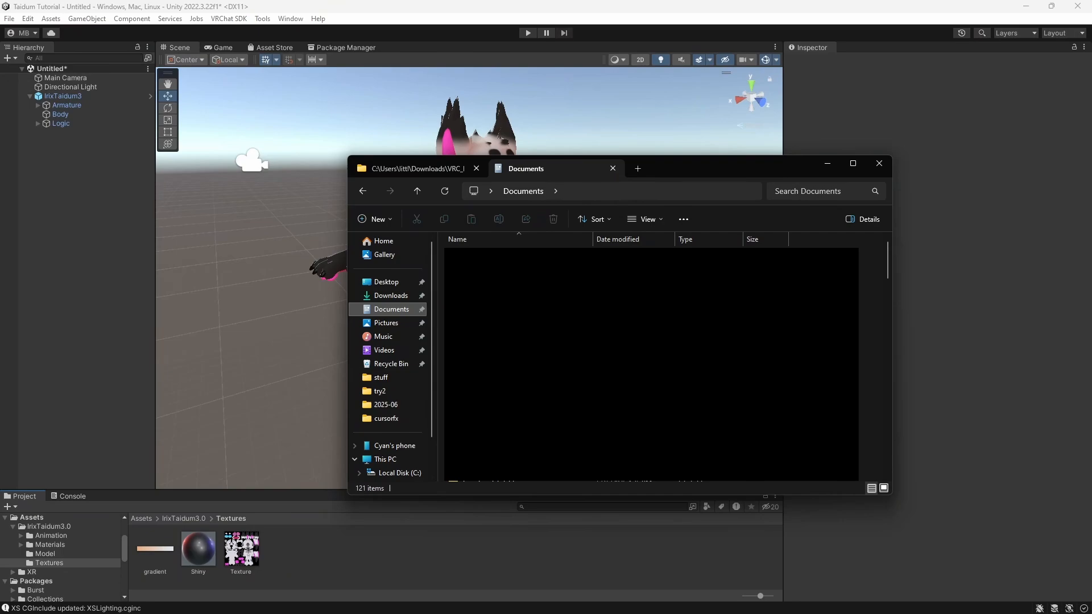
click(947, 104)
scroll(651, 364, down, 2)
scroll(651, 364, up, 2)
click(504, 399)
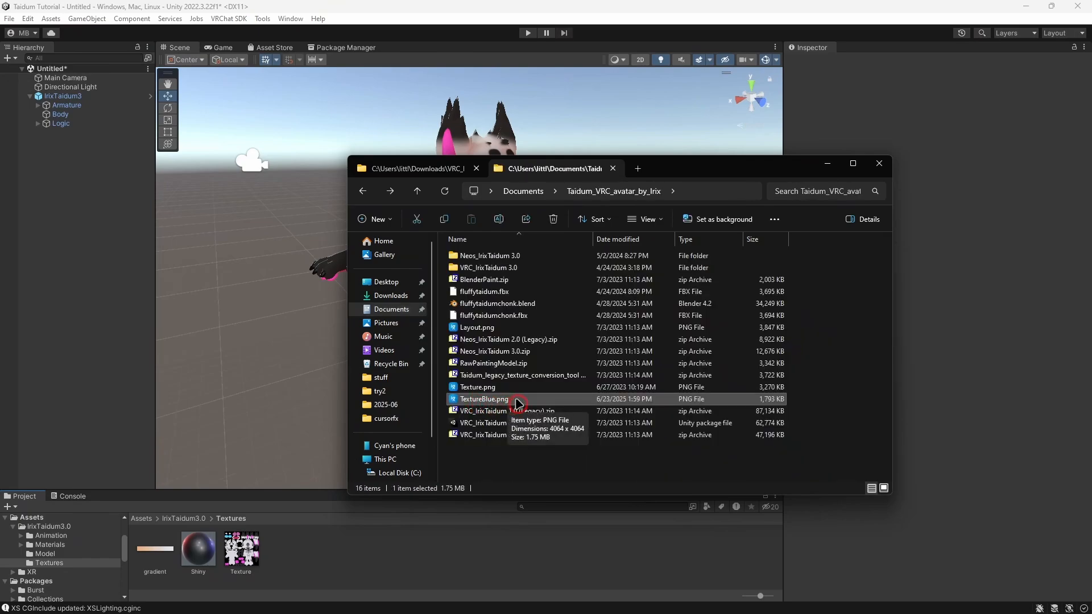
drag(519, 402, 441, 552)
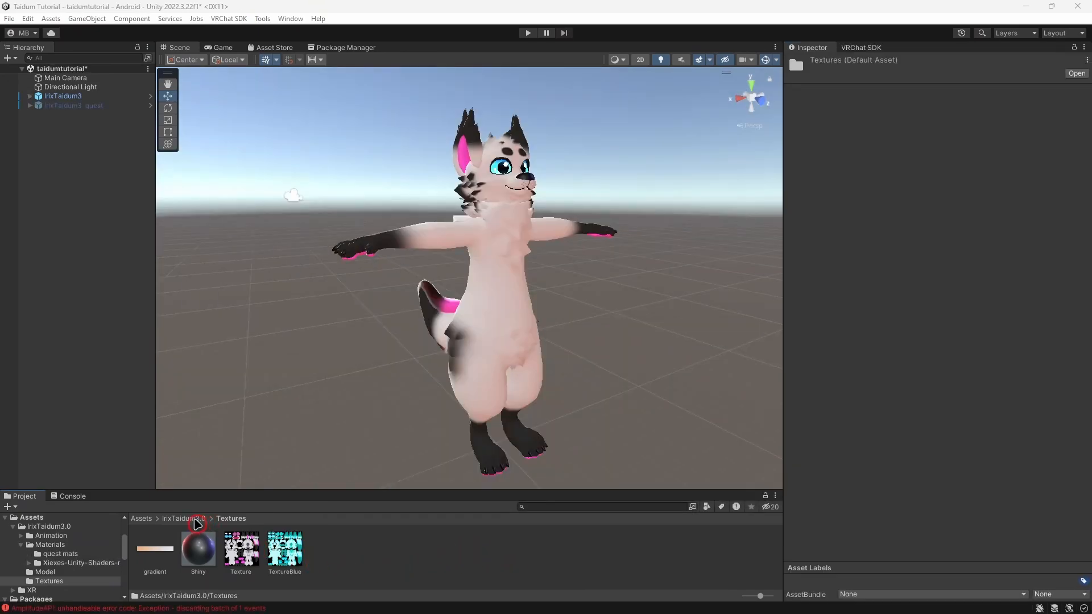
Step: Go from IrixTaidum3.0 into its Materials folder and select the Spec material
click(195, 519)
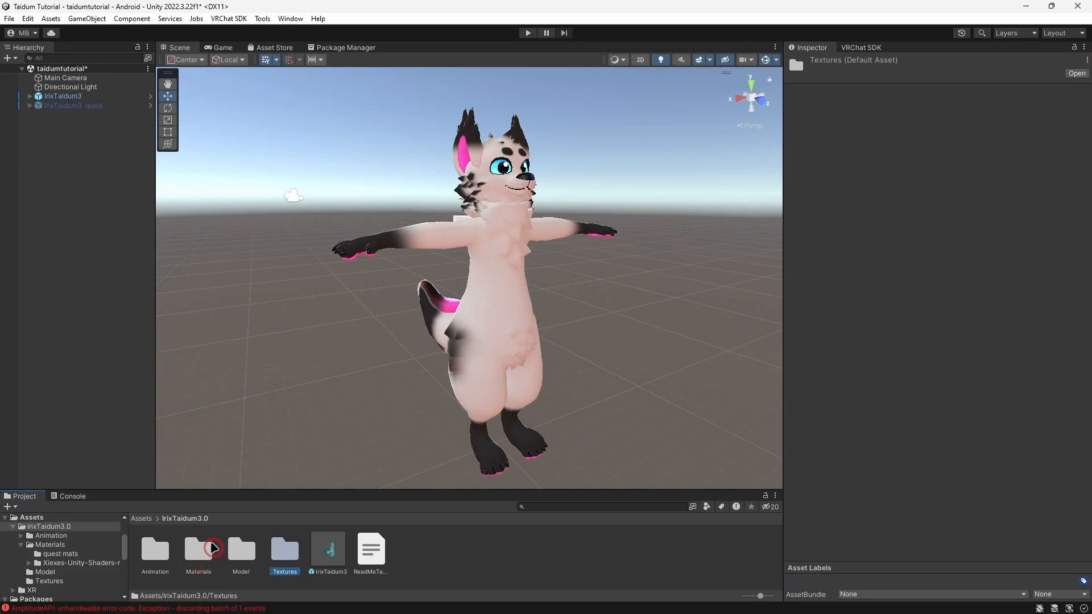
click(200, 557)
double_click(200, 555)
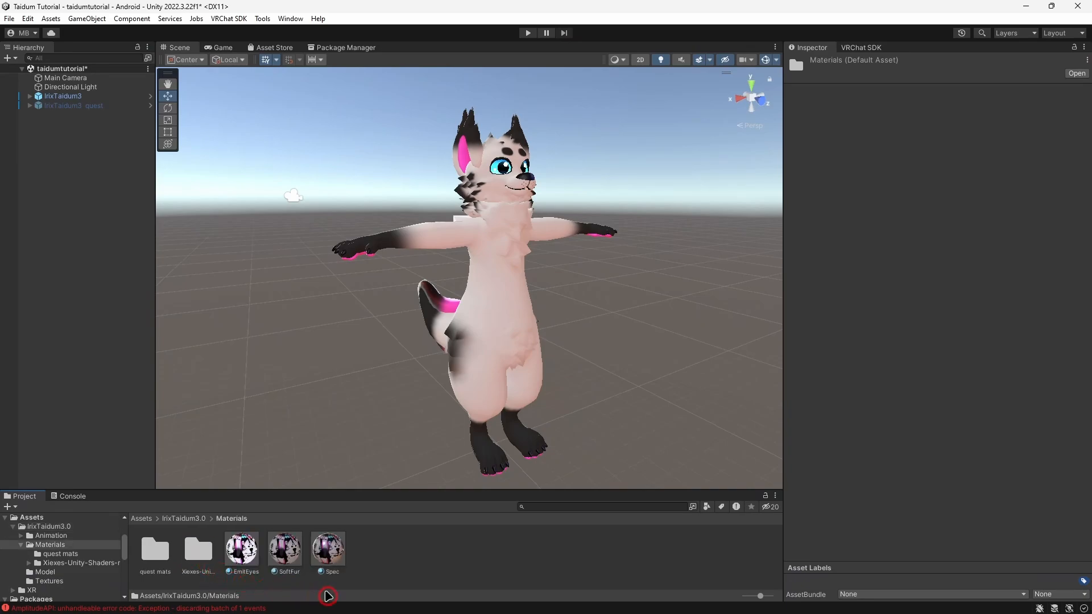
click(333, 553)
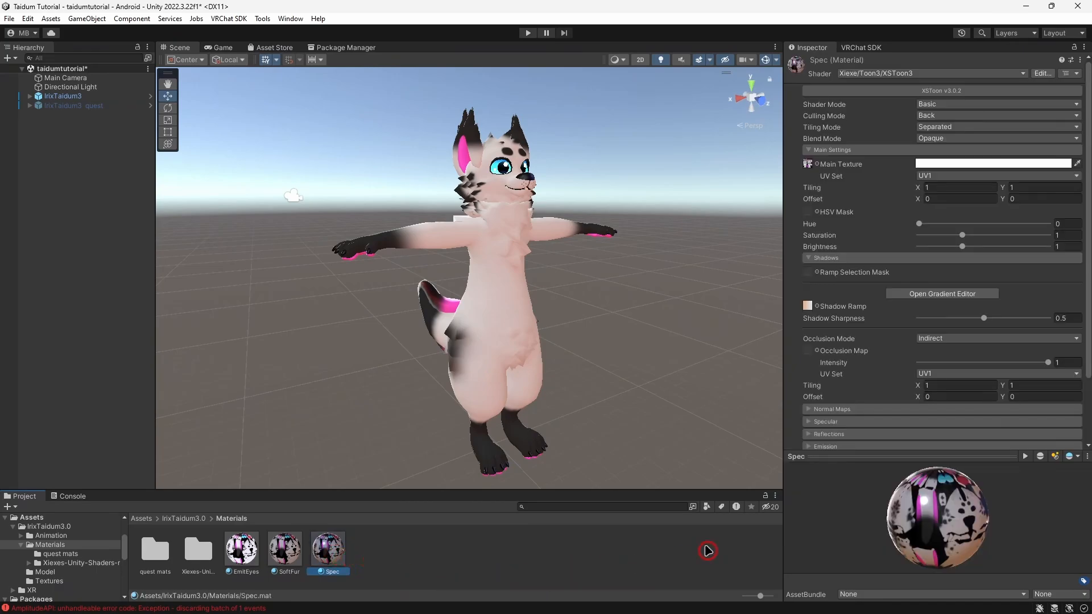
Step: Set TextureBlue as the Main Texture of the Spec and SoftFur materials
click(818, 165)
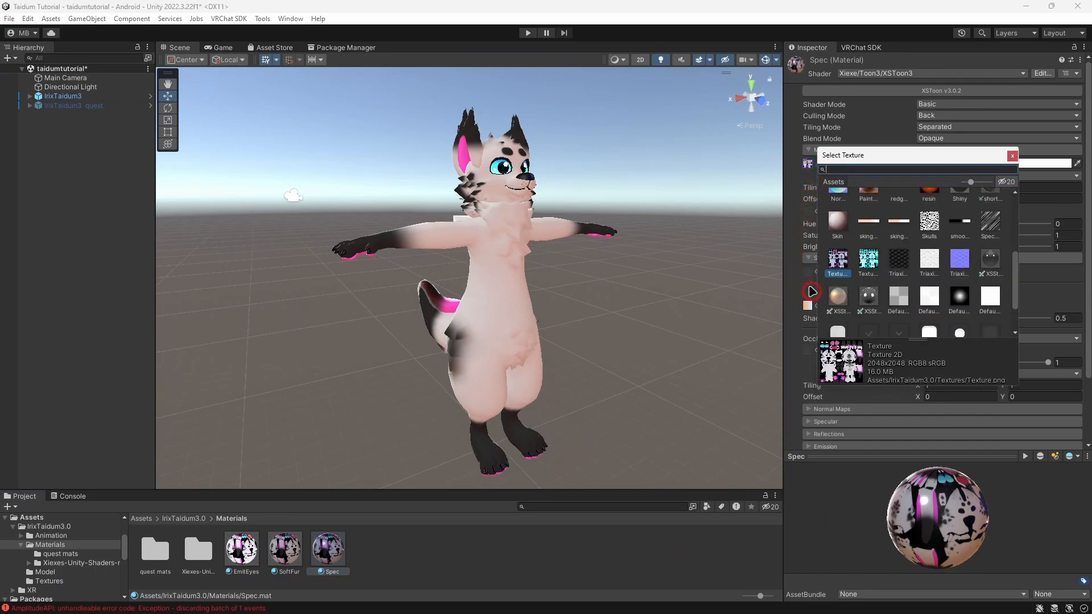
scroll(868, 256, up, 4)
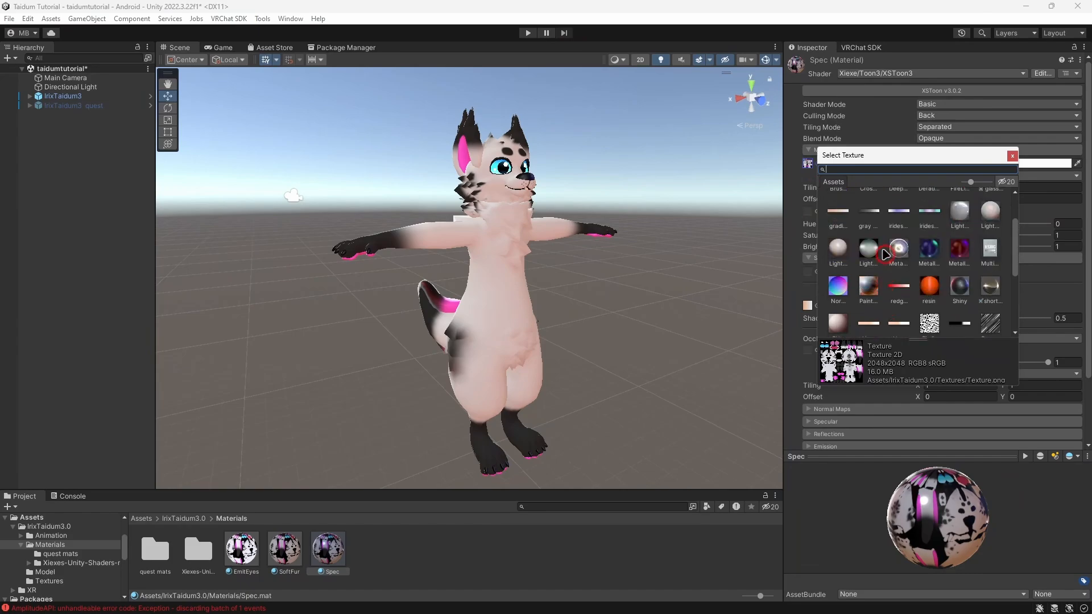
scroll(870, 233, down, 4)
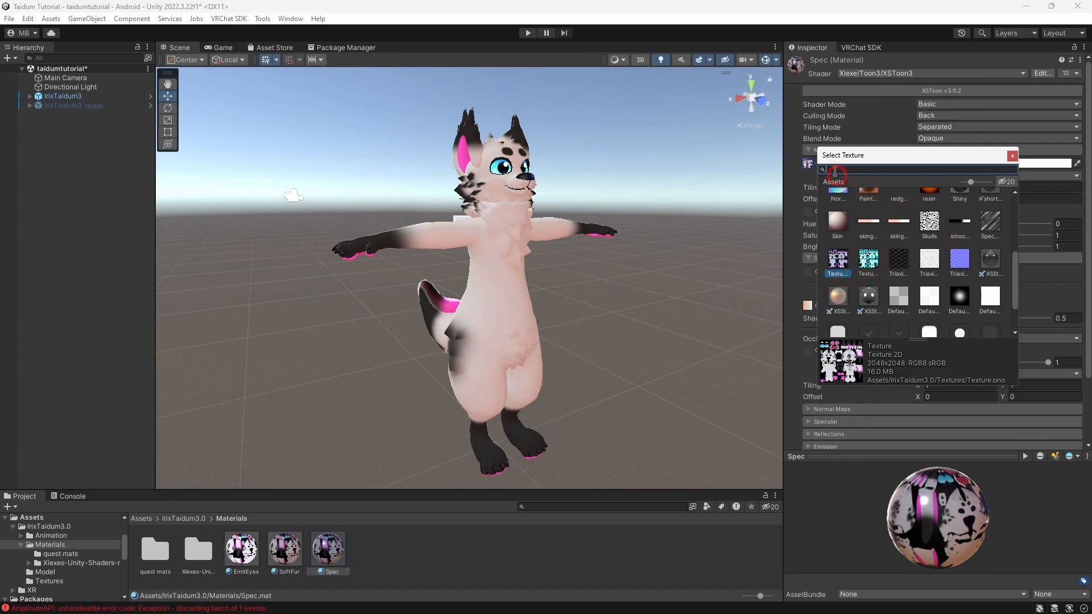
double_click(869, 263)
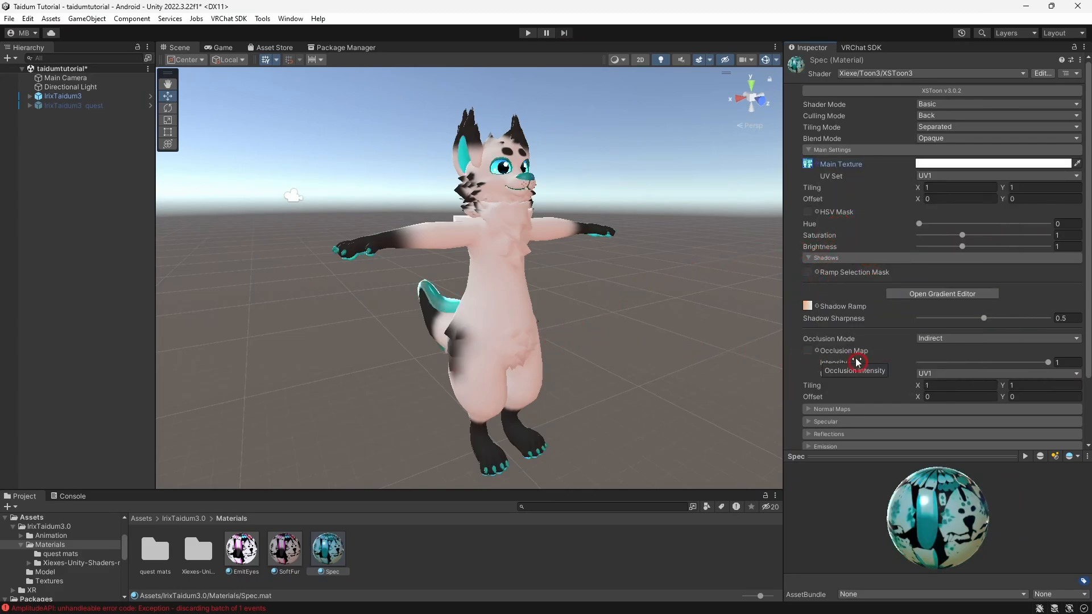
click(286, 552)
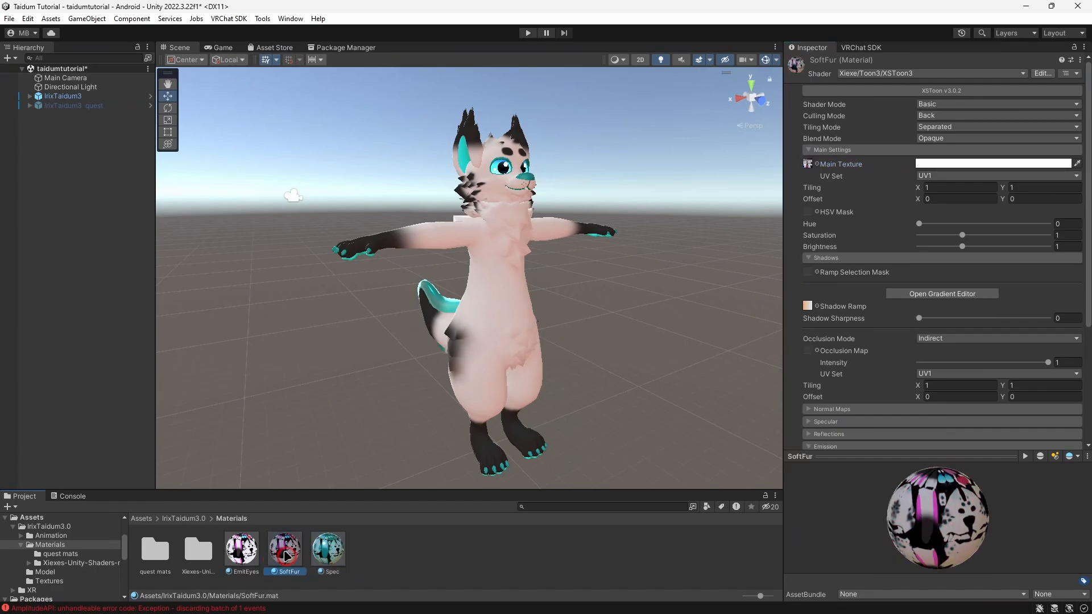
click(814, 168)
double_click(865, 263)
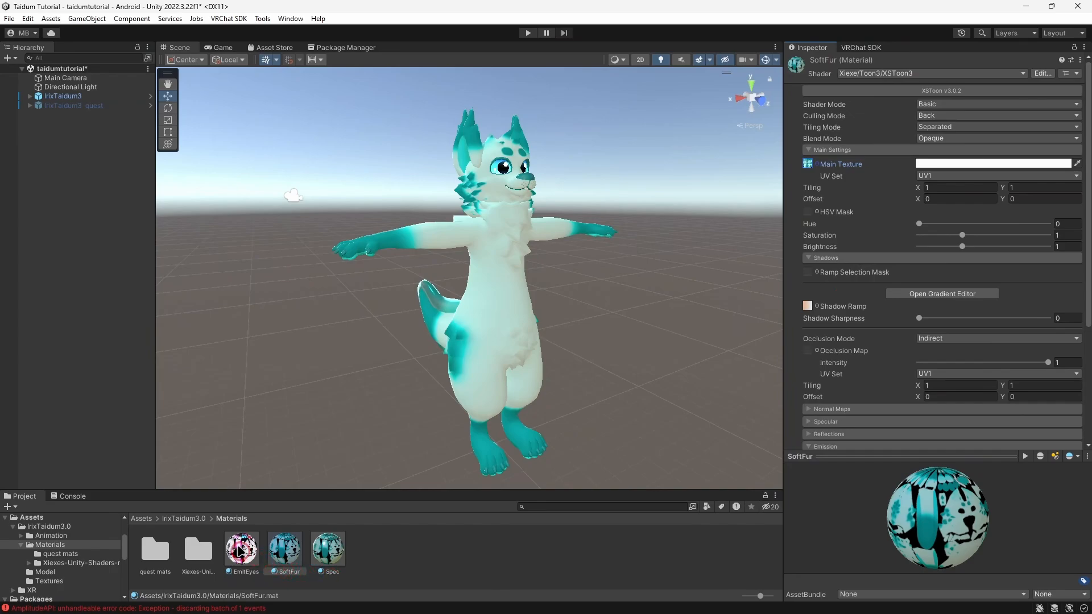
Step: Set TextureBlue as EmitEyes' Main Texture and its Emission Map
click(242, 550)
click(817, 167)
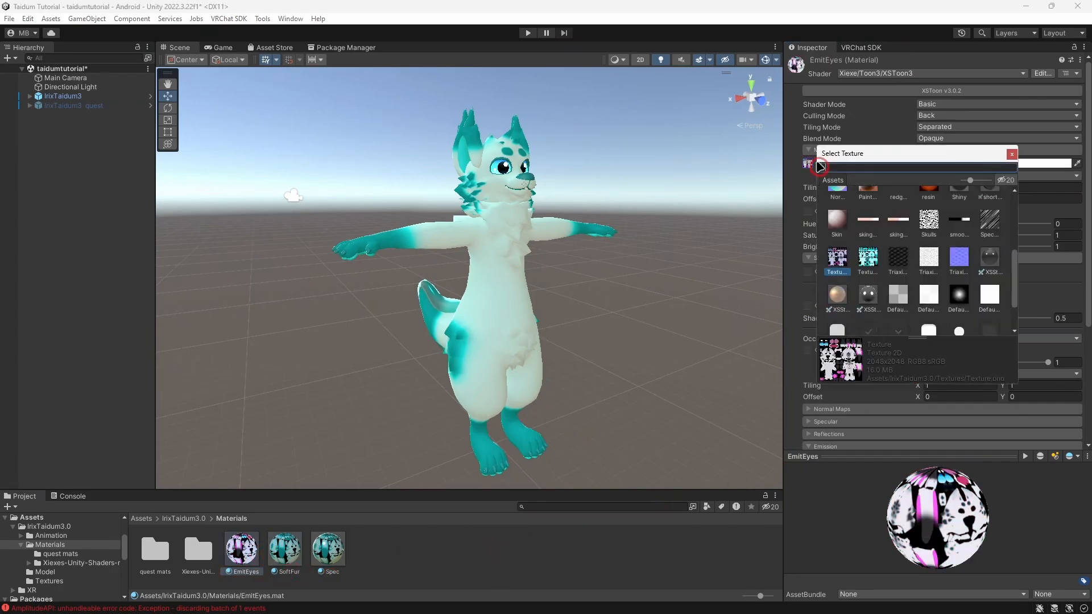
click(865, 262)
double_click(866, 263)
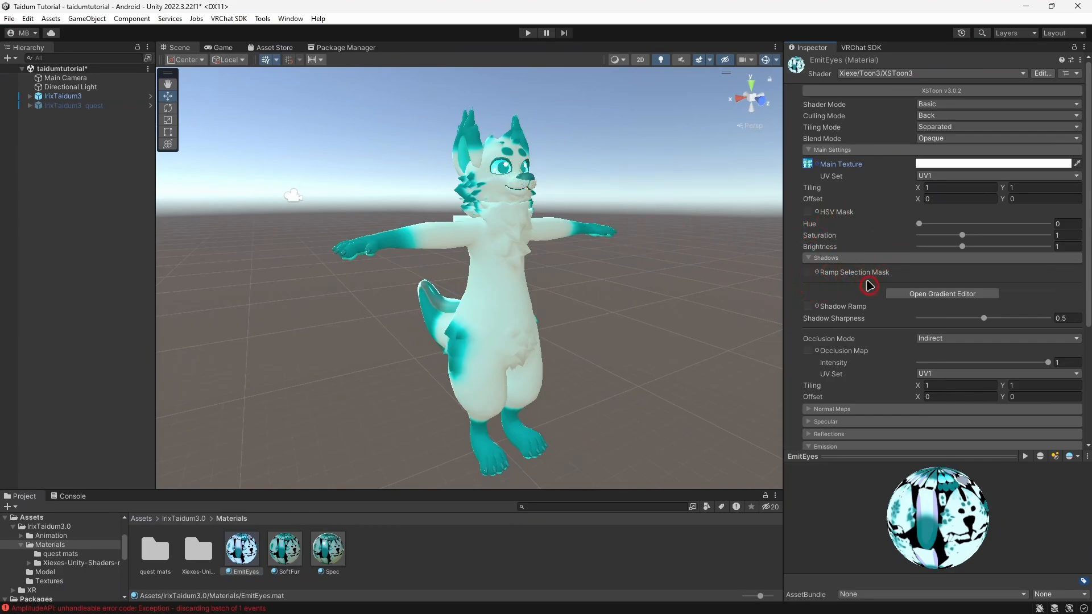
scroll(864, 292, down, 4)
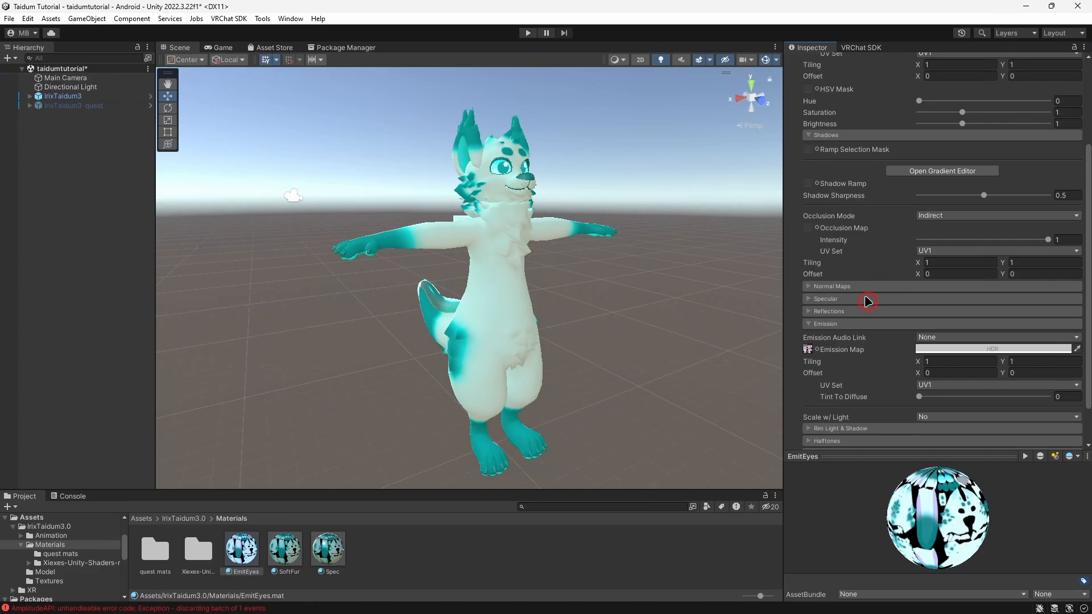
scroll(863, 305, down, 2)
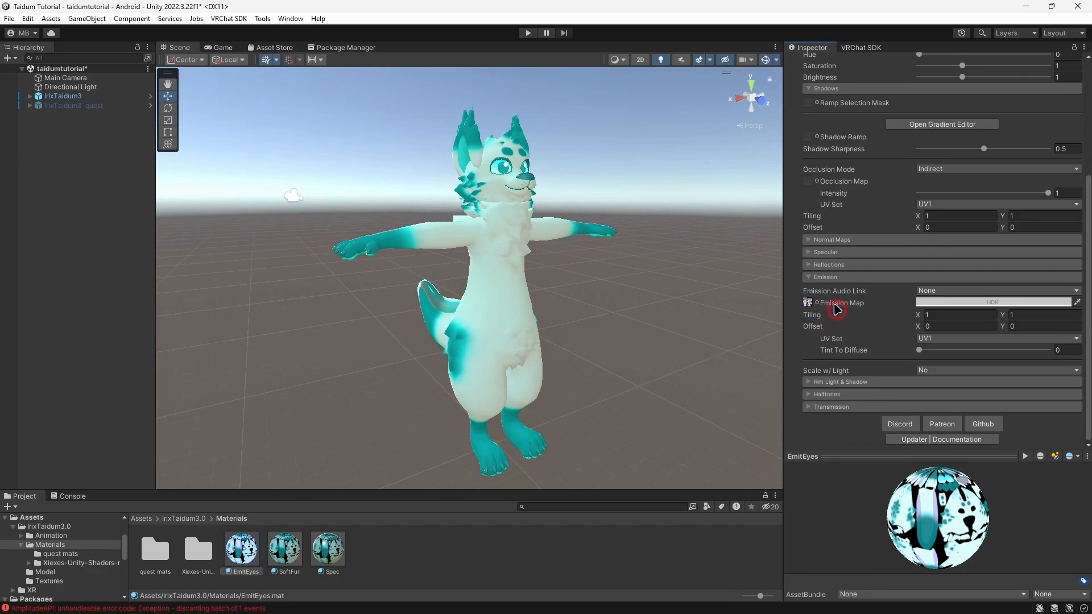
scroll(830, 307, up, 3)
scroll(828, 370, down, 3)
click(817, 306)
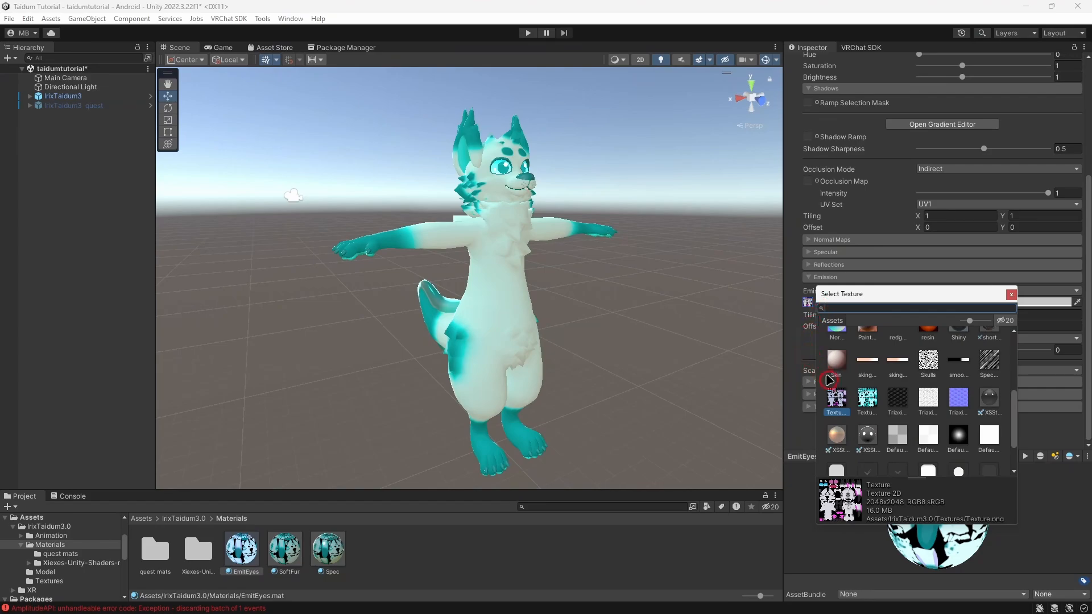
double_click(873, 404)
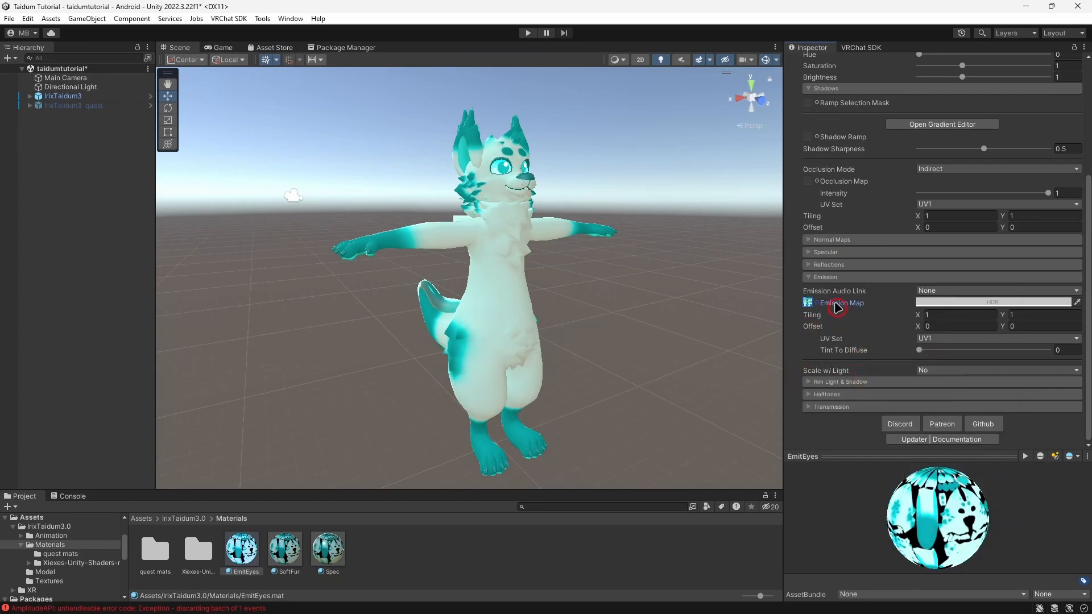
scroll(844, 318, up, 5)
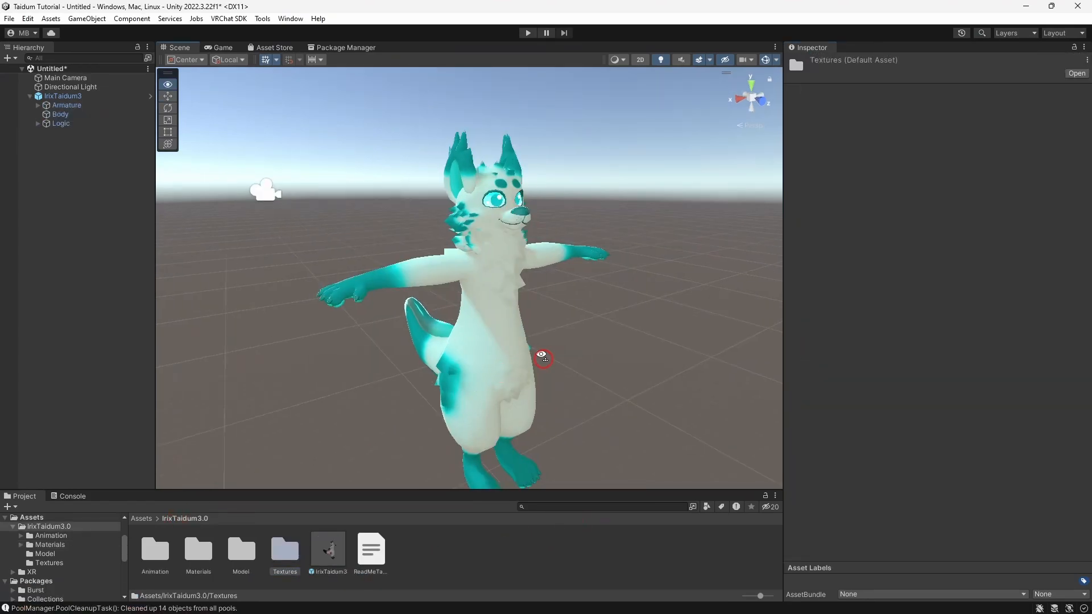
Step: Select the Body mesh in the Hierarchy and expand its Skinned Mesh Renderer BlendShapes list
right_drag(542, 357, 540, 366)
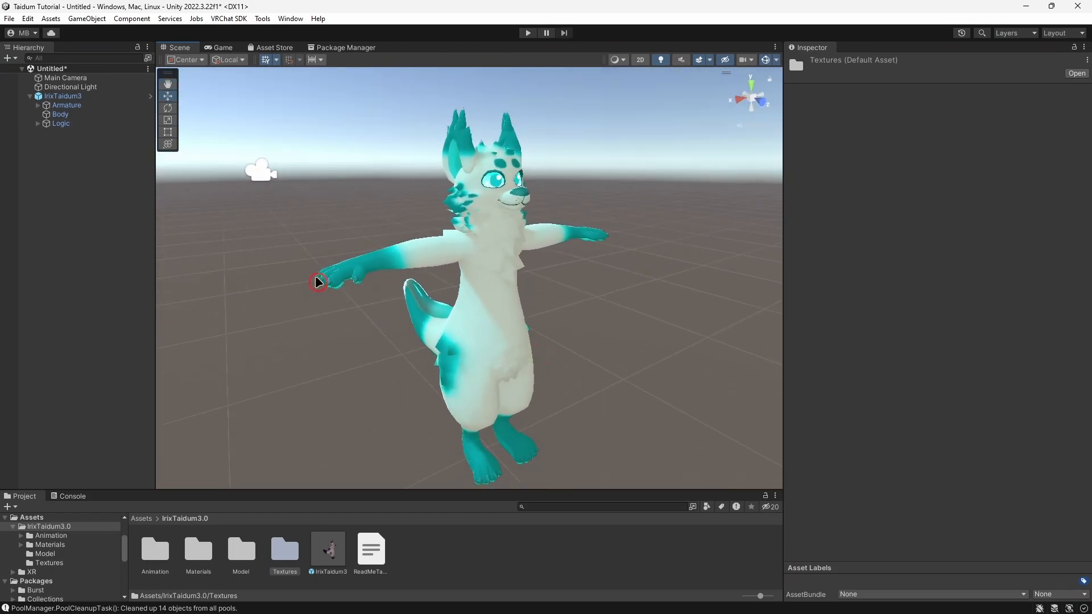
click(77, 116)
right_drag(577, 296, 573, 302)
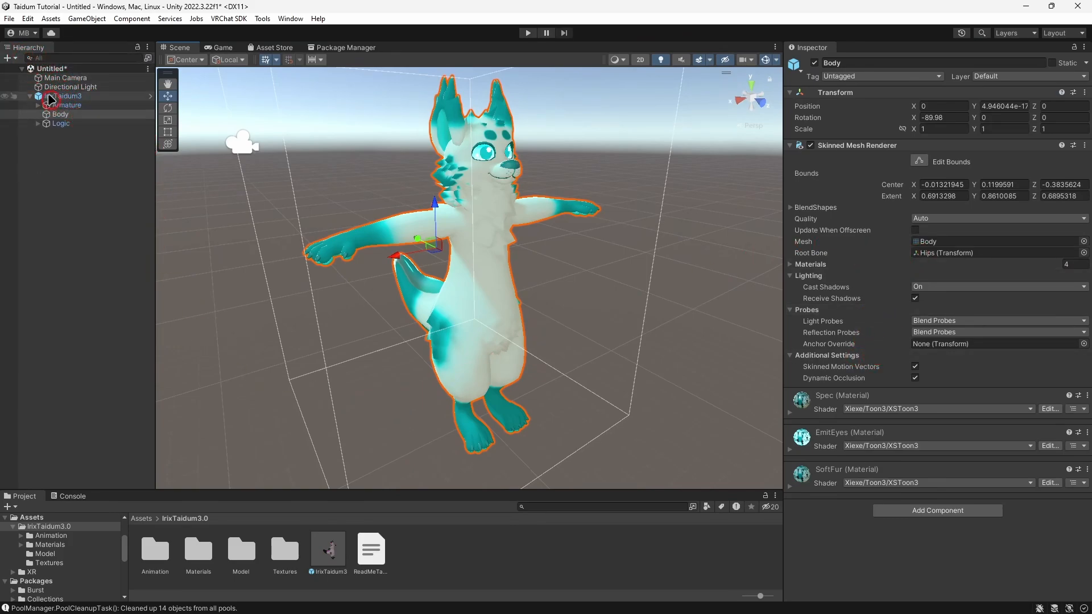
drag(67, 100, 37, 103)
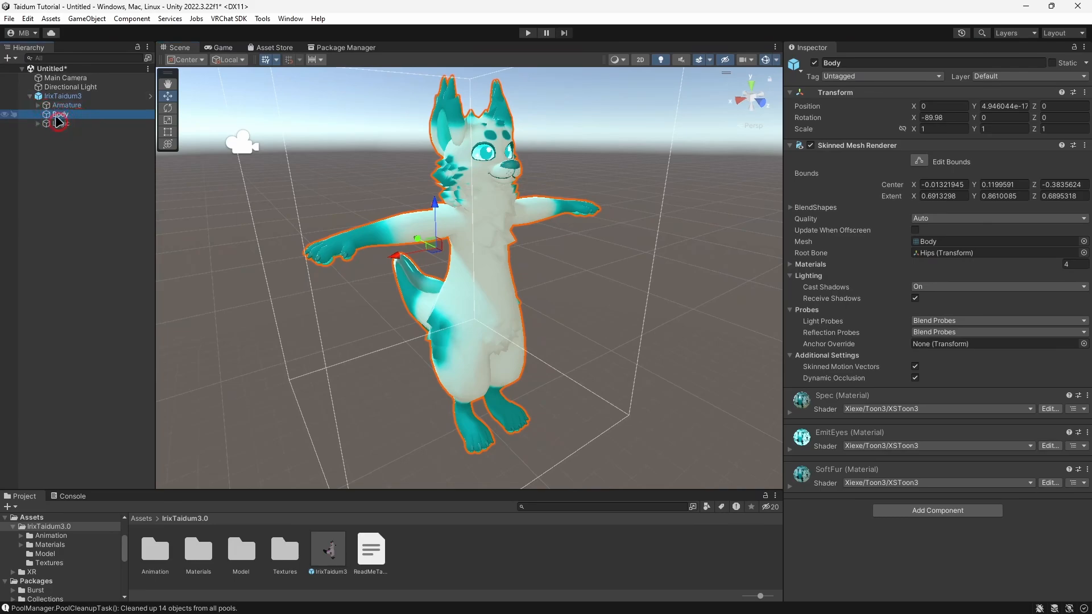
click(59, 116)
click(791, 209)
scroll(856, 279, down, 10)
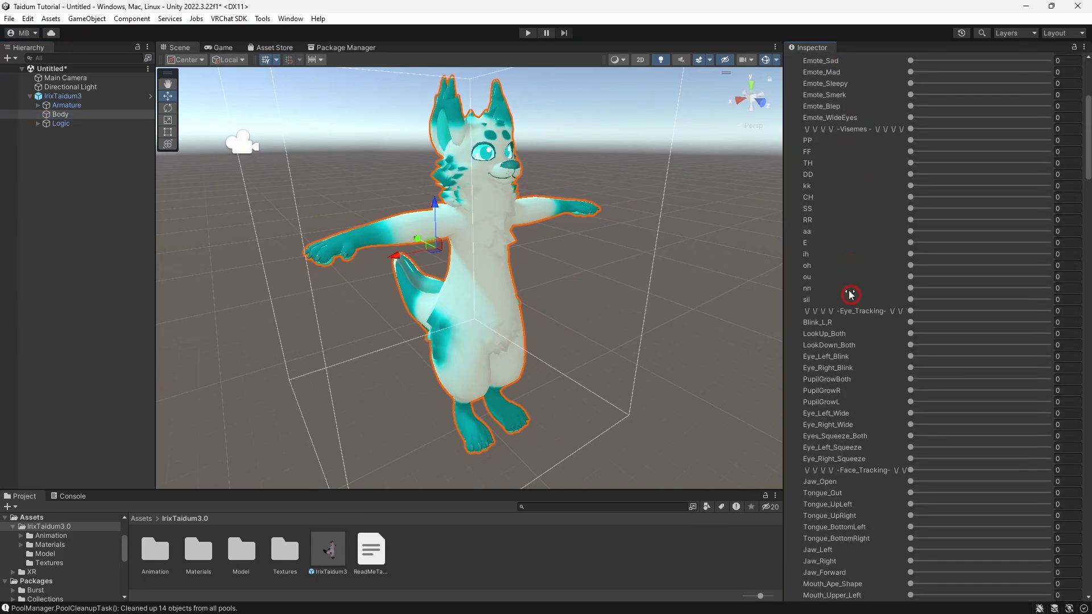
scroll(825, 256, up, 5)
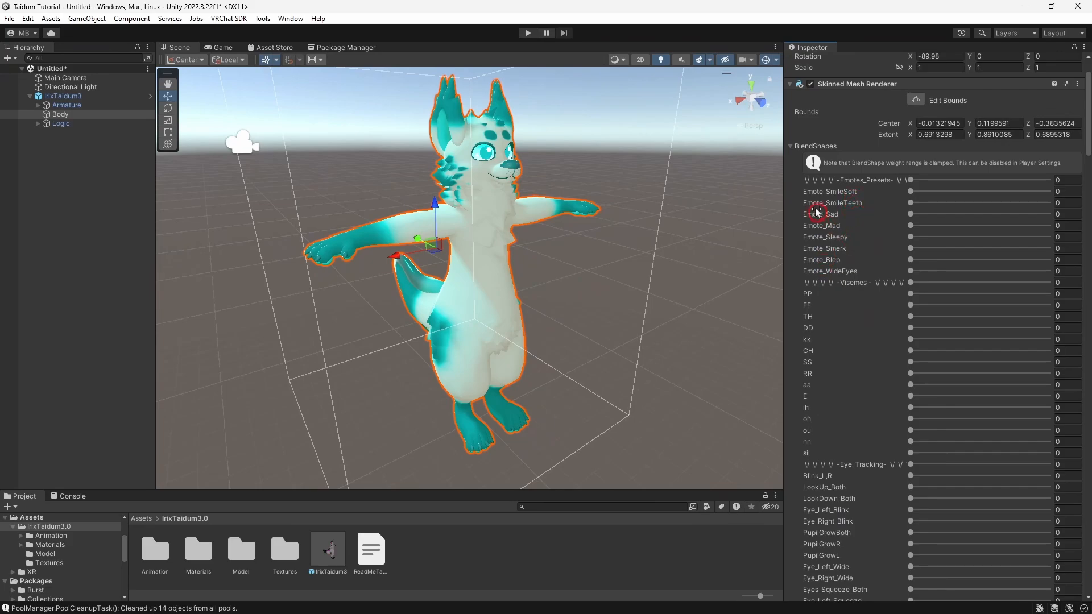
scroll(878, 222, down, 3)
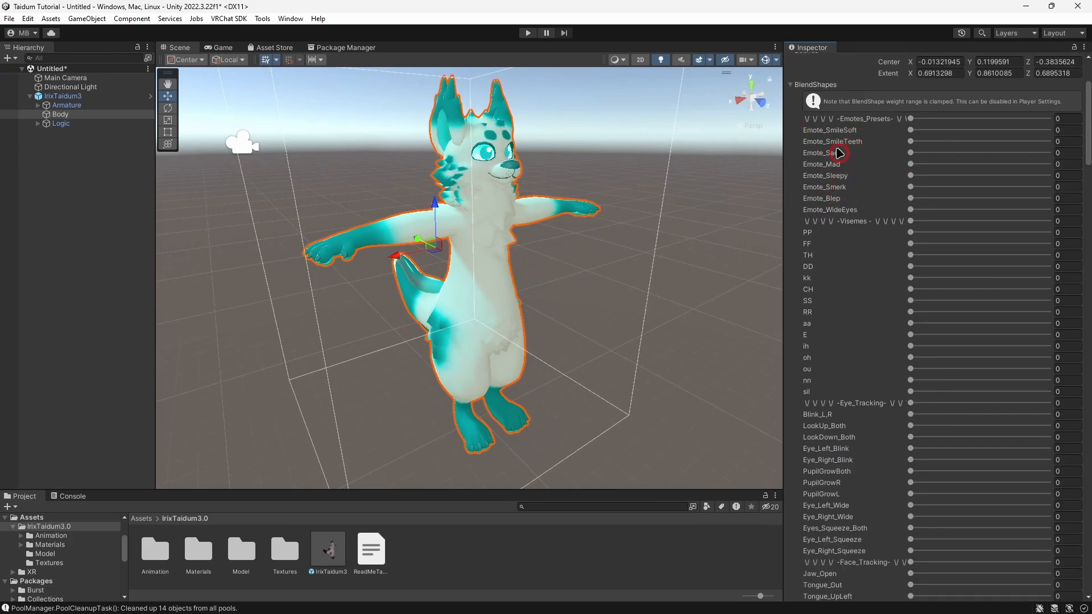
scroll(839, 153, down, 3)
scroll(840, 219, down, 2)
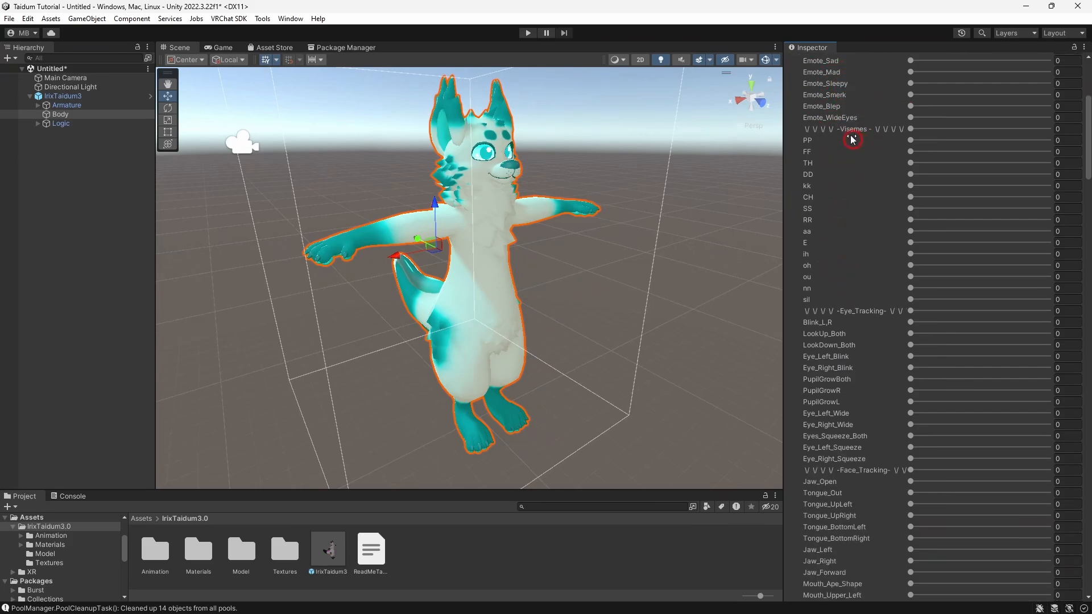
scroll(846, 228, down, 9)
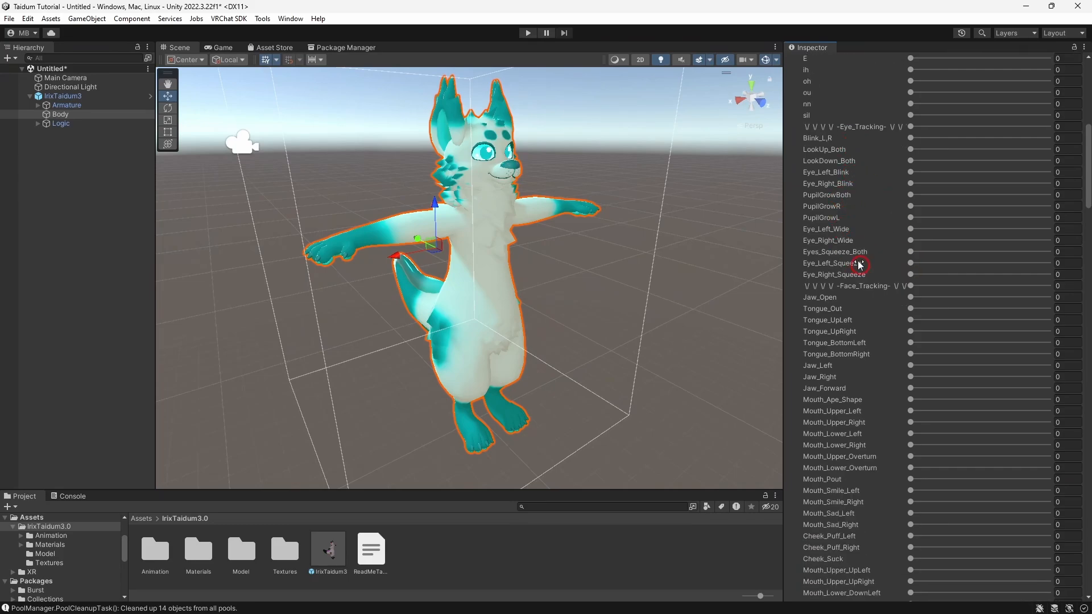
scroll(847, 187, down, 3)
scroll(841, 233, down, 12)
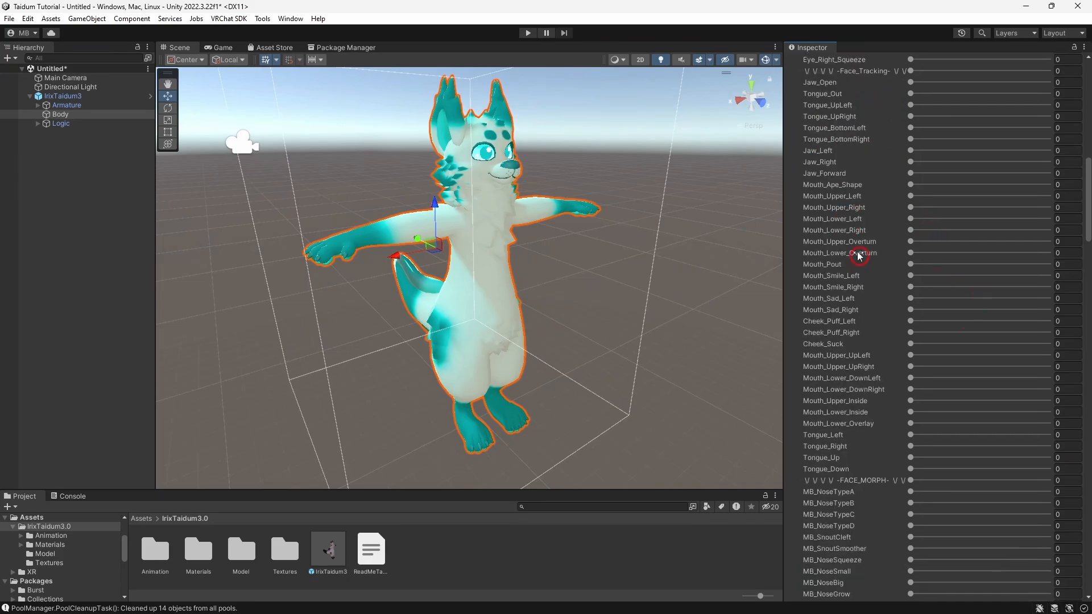
scroll(842, 285, down, 15)
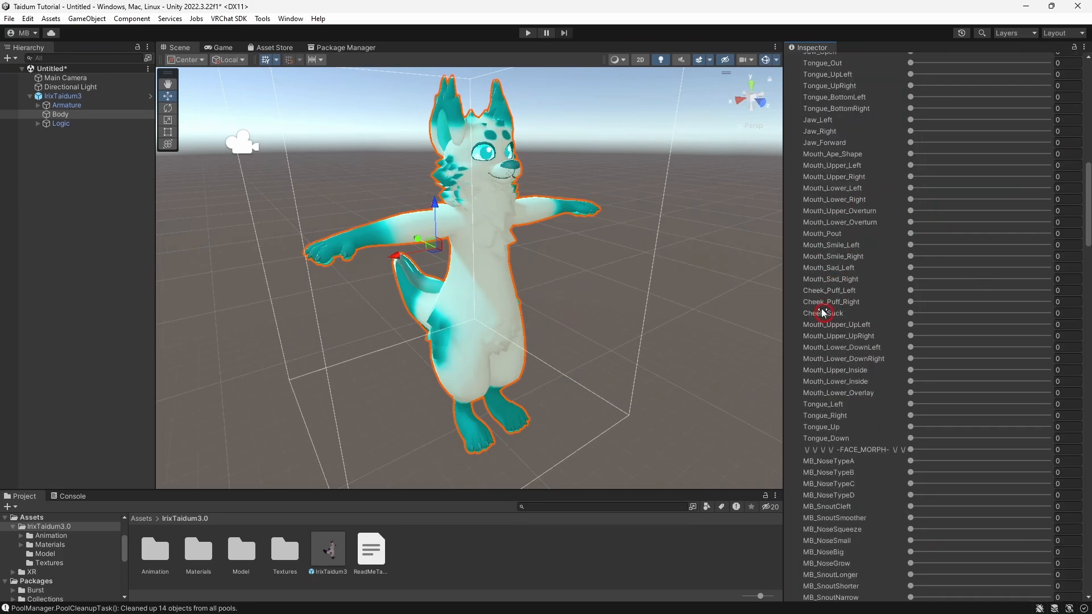
scroll(867, 325, up, 3)
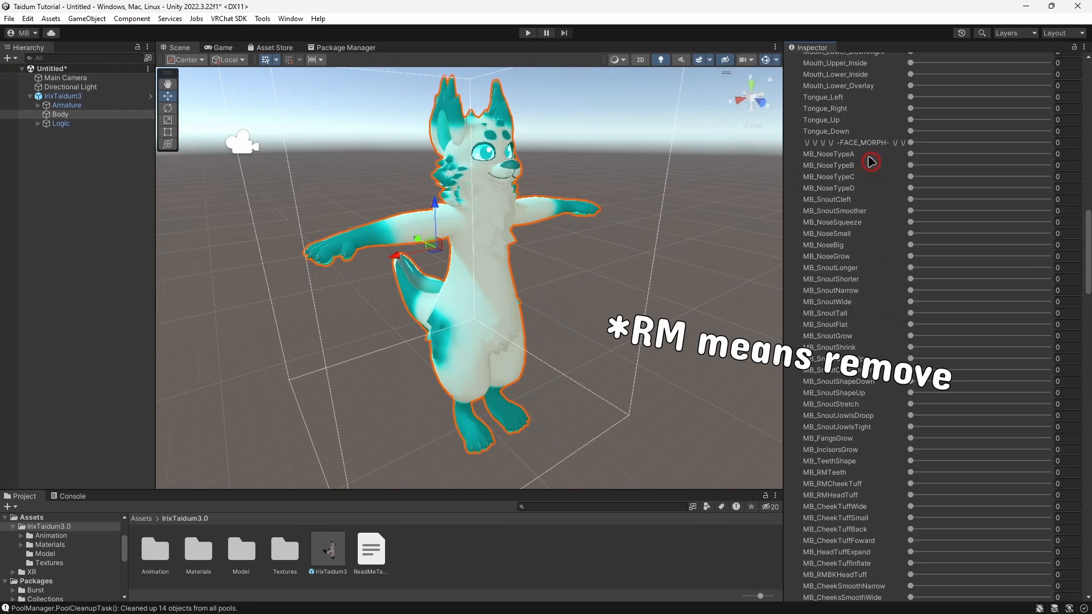
scroll(866, 324, up, 2)
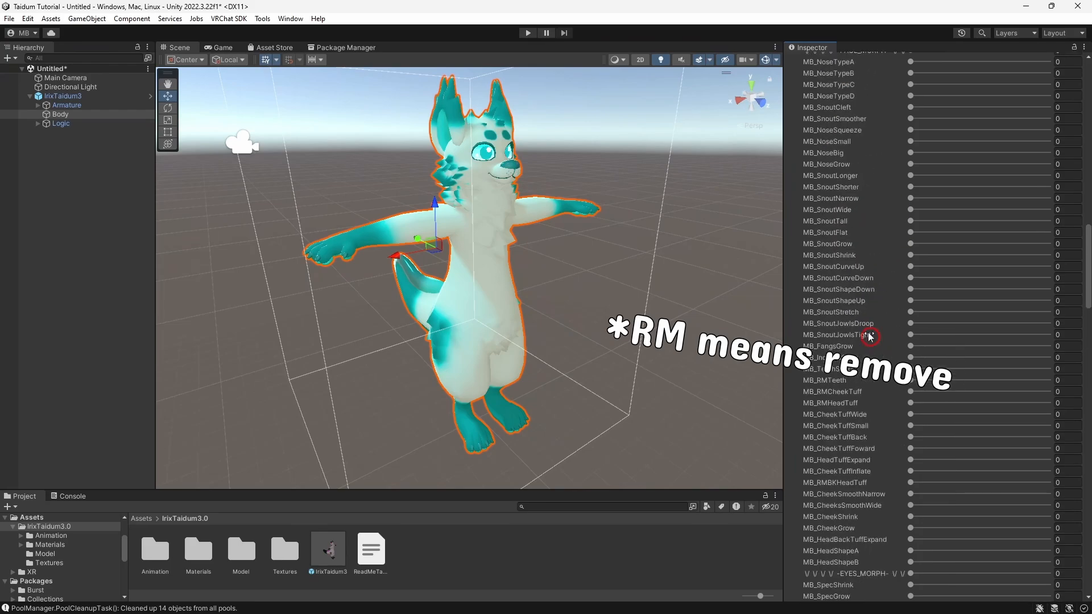
scroll(862, 342, up, 2)
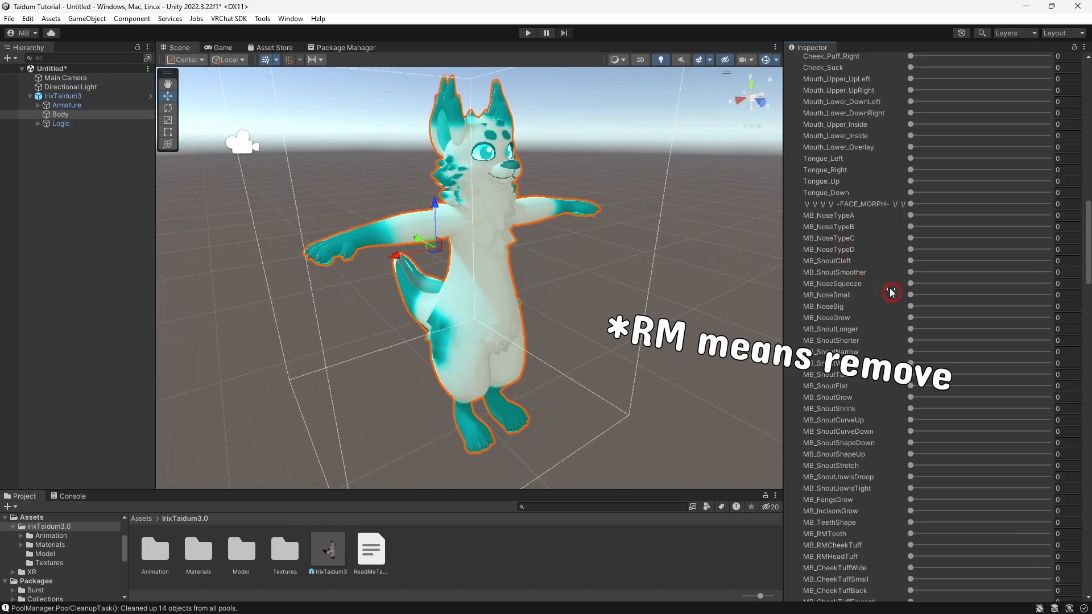
scroll(884, 312, down, 10)
scroll(884, 311, down, 9)
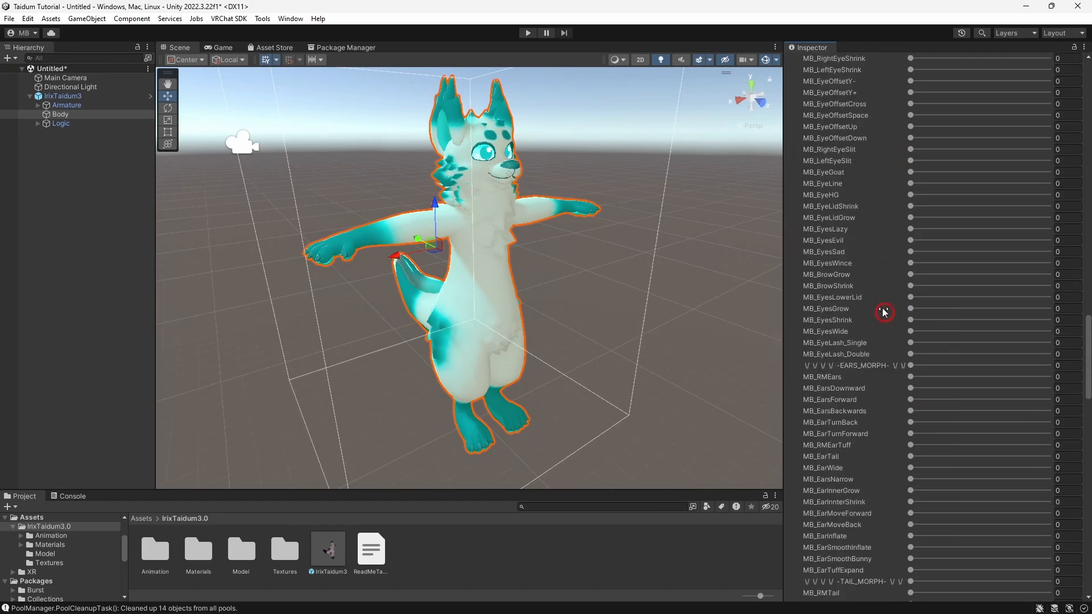
scroll(887, 398, up, 13)
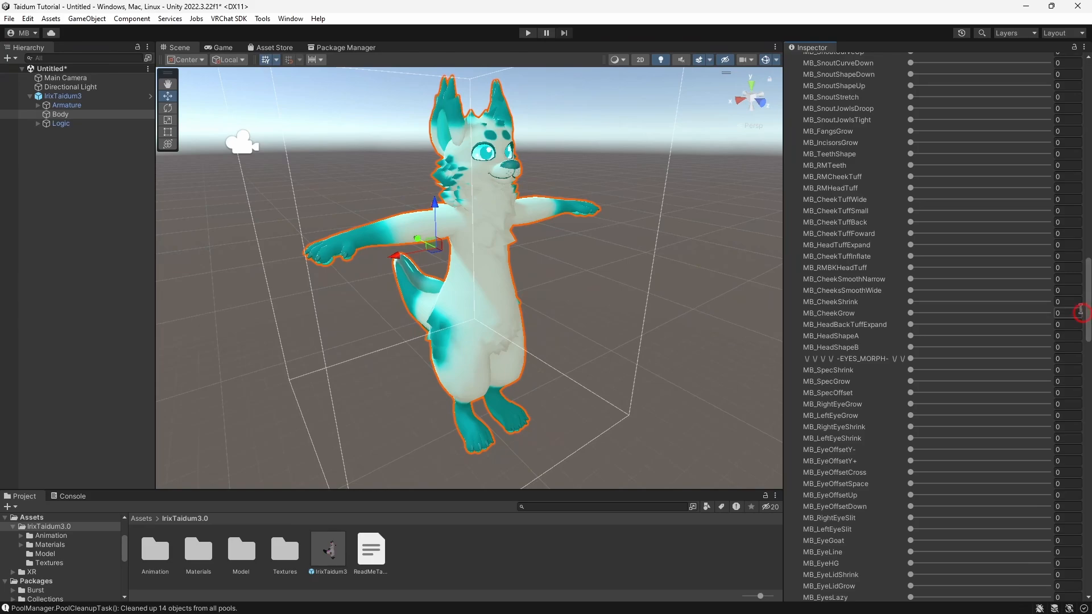
Step: Try the MB_HeadShapeA and MB_HeadShapeB head-shape blend shape sliders
mouse_move(1088, 310)
mouse_down()
mouse_move(1088, 254)
mouse_move(1088, 306)
mouse_up()
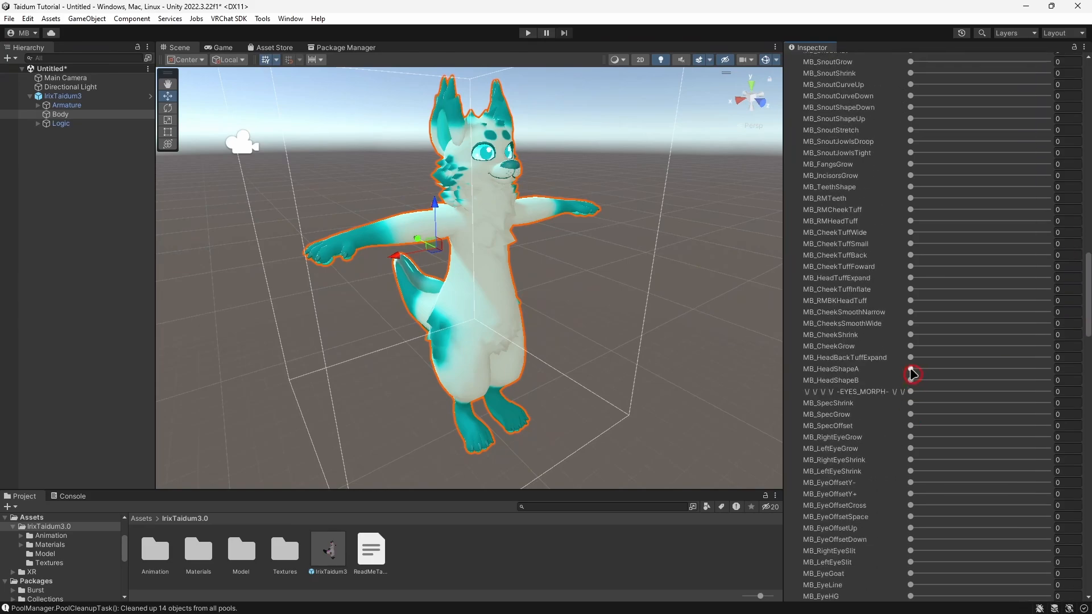
drag(911, 372, 1091, 393)
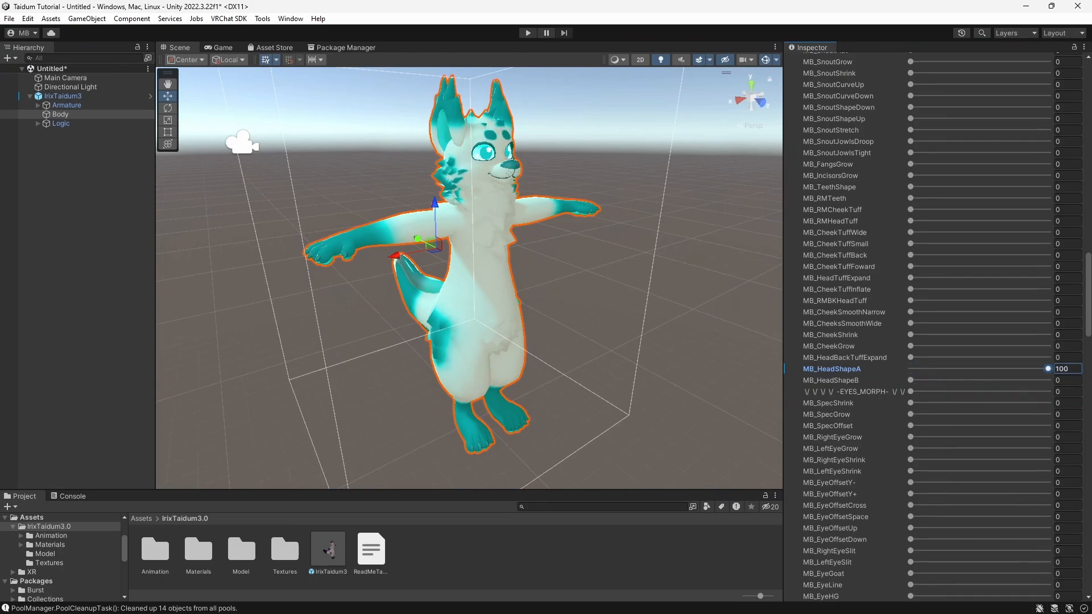
drag(909, 381, 1087, 392)
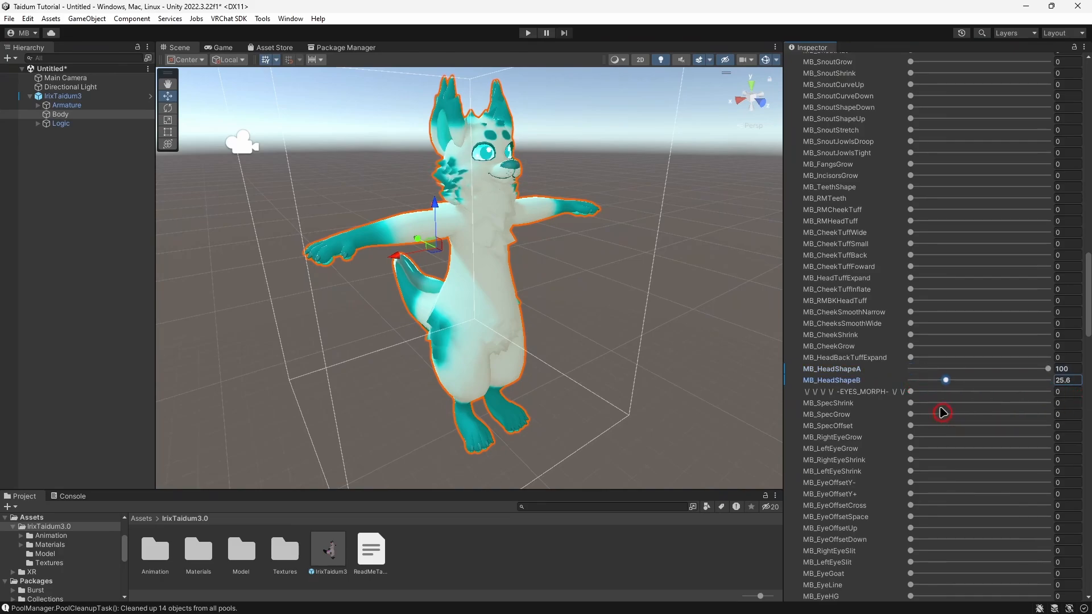
drag(986, 405, 775, 405)
drag(775, 404, 1090, 385)
Step: Preview MB_RMEars, then set MB_TailFluff to 100 and inspect the spiky tail
scroll(858, 381, down, 10)
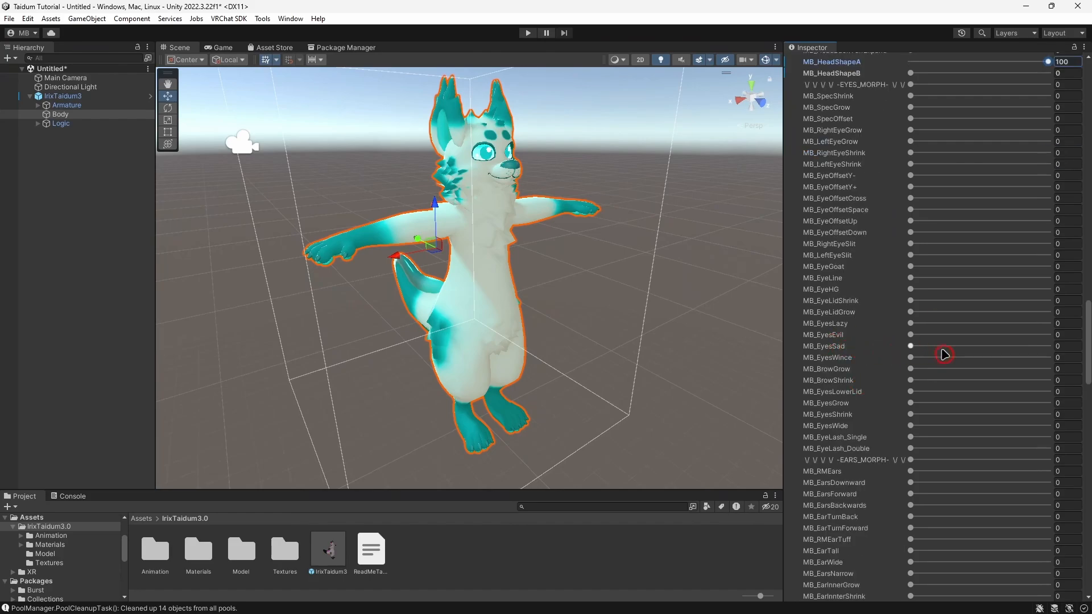
scroll(943, 354, down, 6)
scroll(825, 293, down, 2)
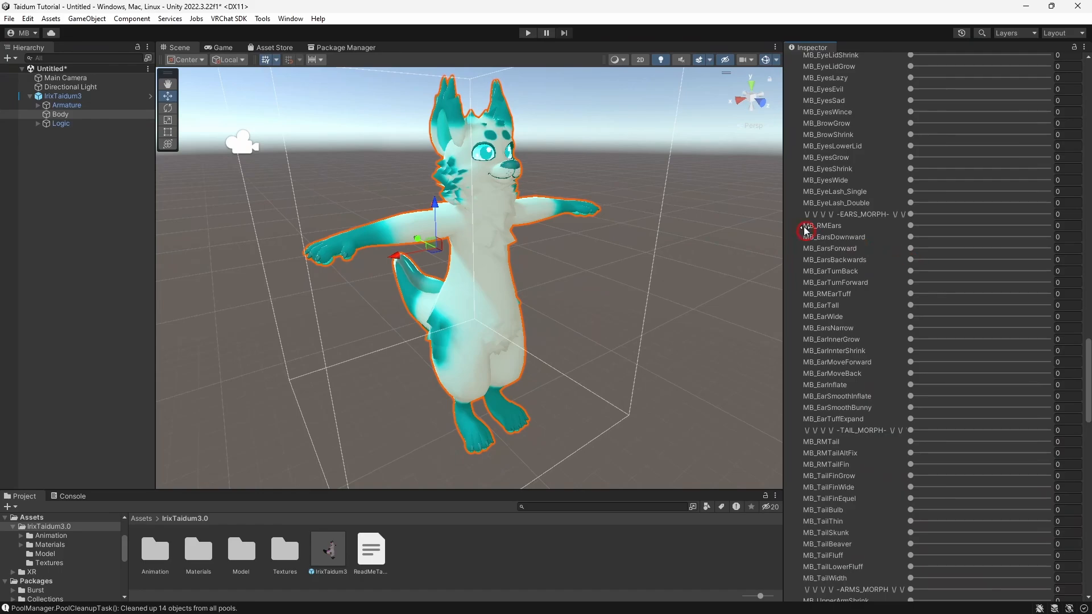
drag(914, 231, 1049, 239)
scroll(882, 268, down, 9)
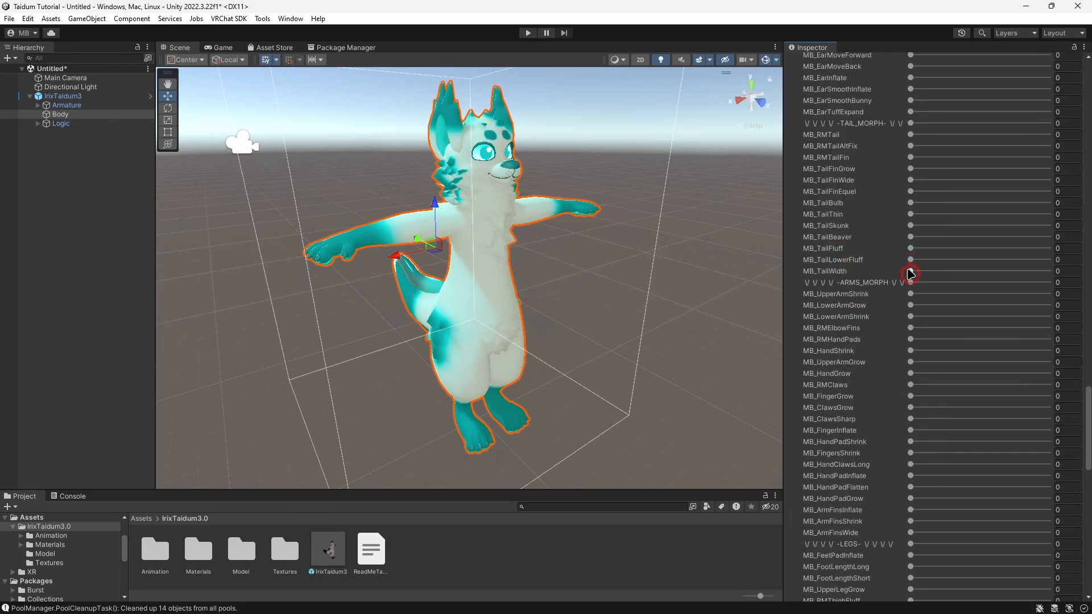
scroll(864, 202, up, 1)
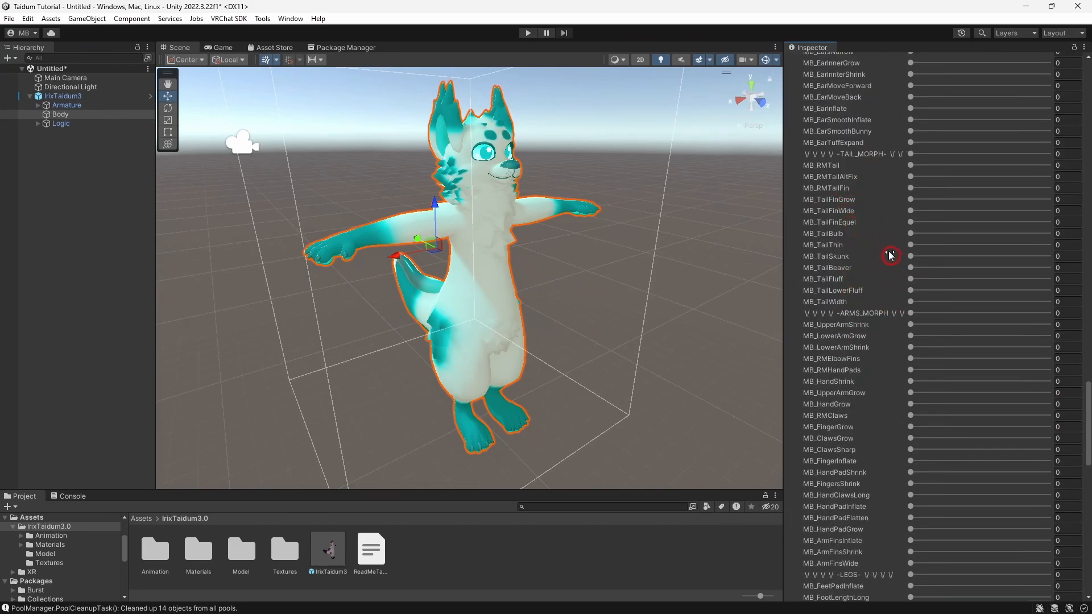
drag(910, 279, 1049, 279)
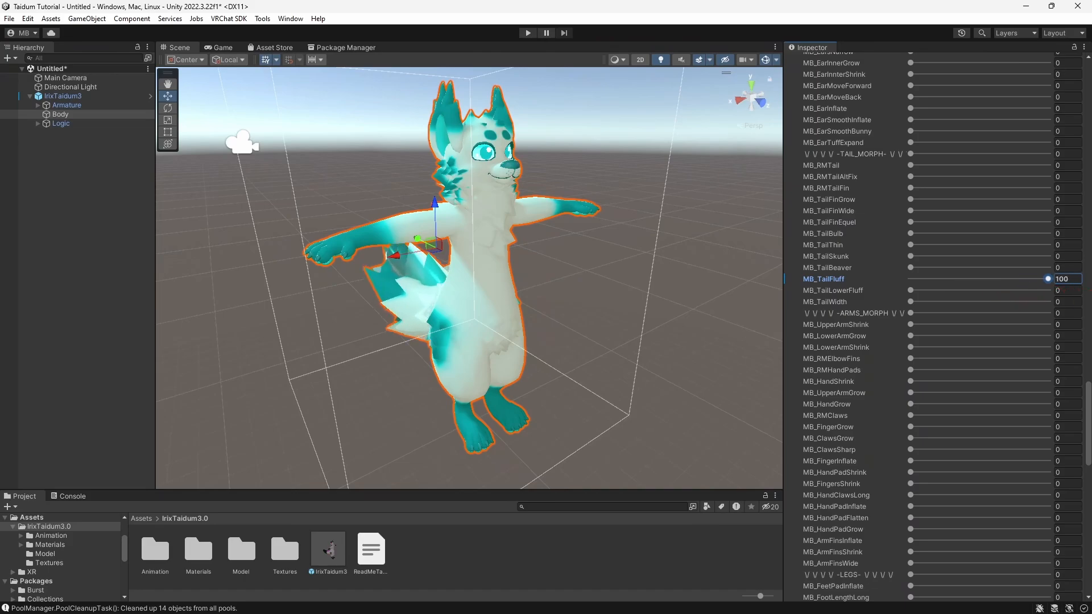
alt+drag(545, 301, 653, 324)
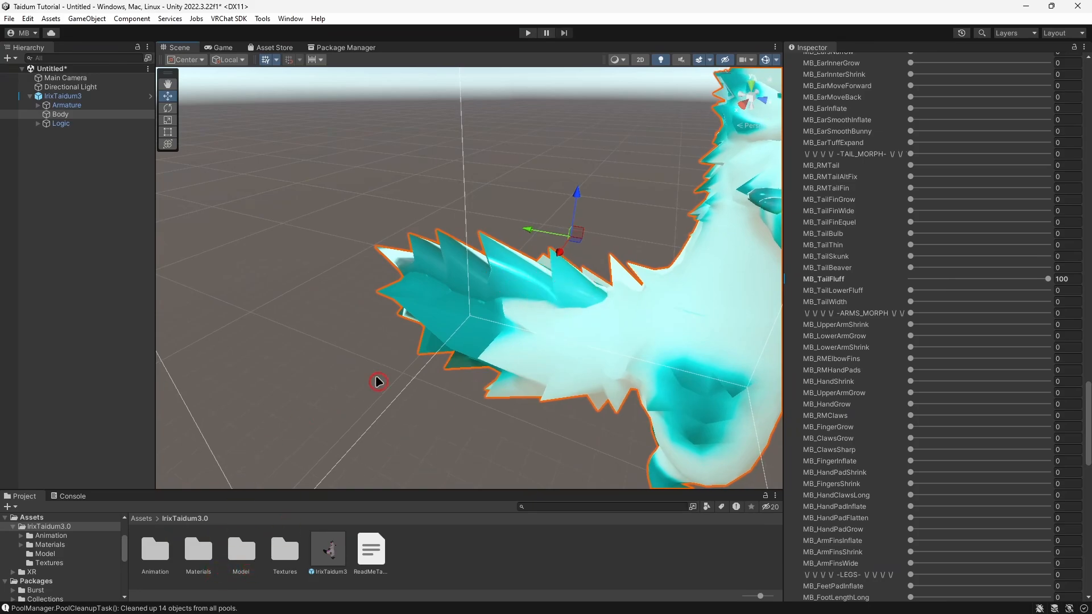
Step: Open the Materials folder and drag the SoftFur material onto the tail to preview it
alt+drag(556, 283, 678, 319)
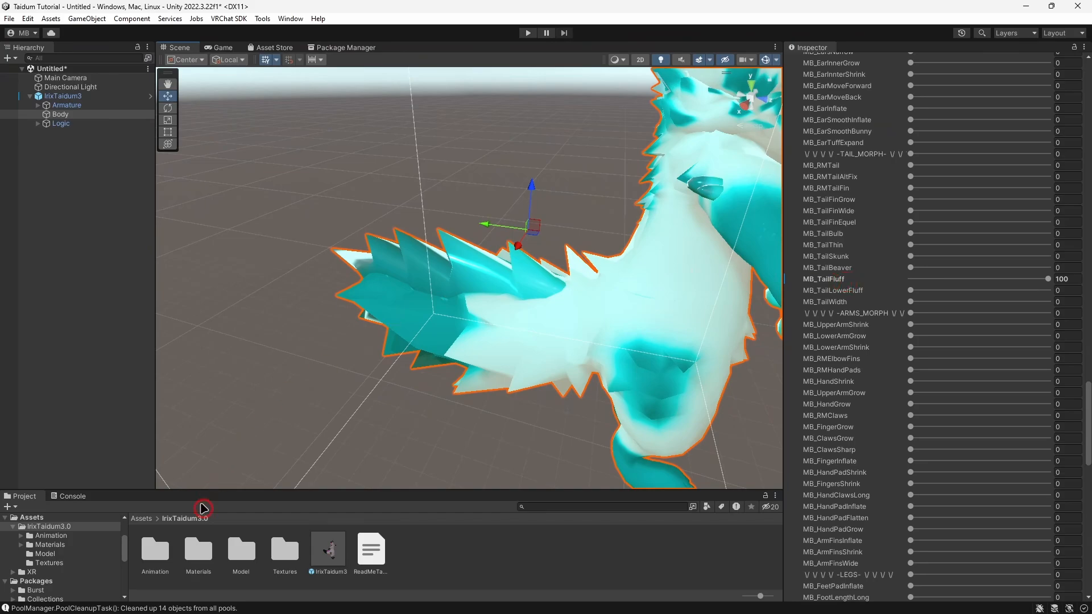
double_click(198, 549)
alt+drag(292, 426, 310, 430)
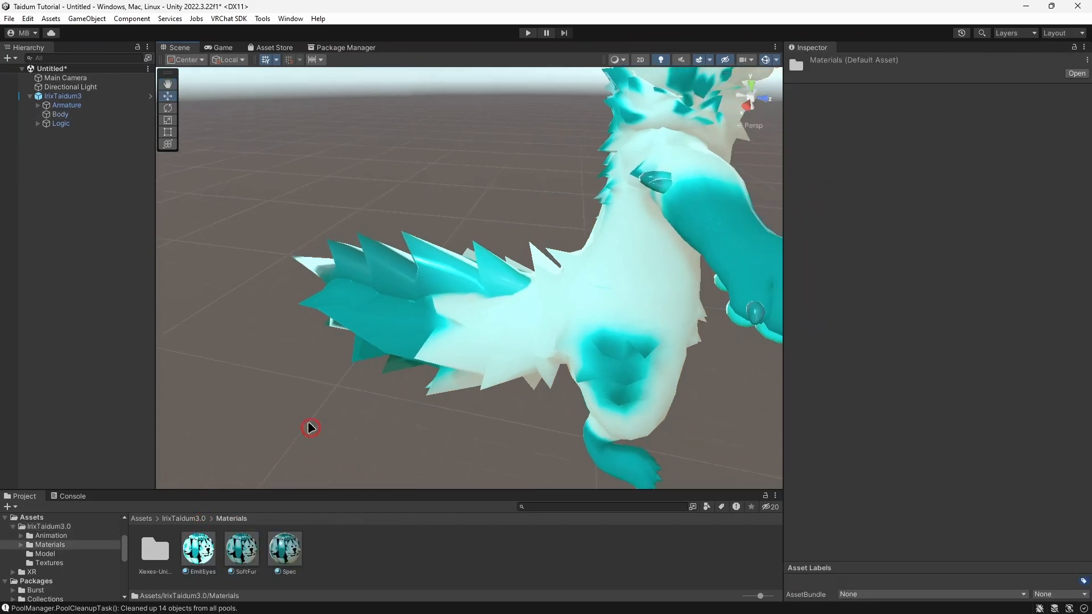
click(240, 548)
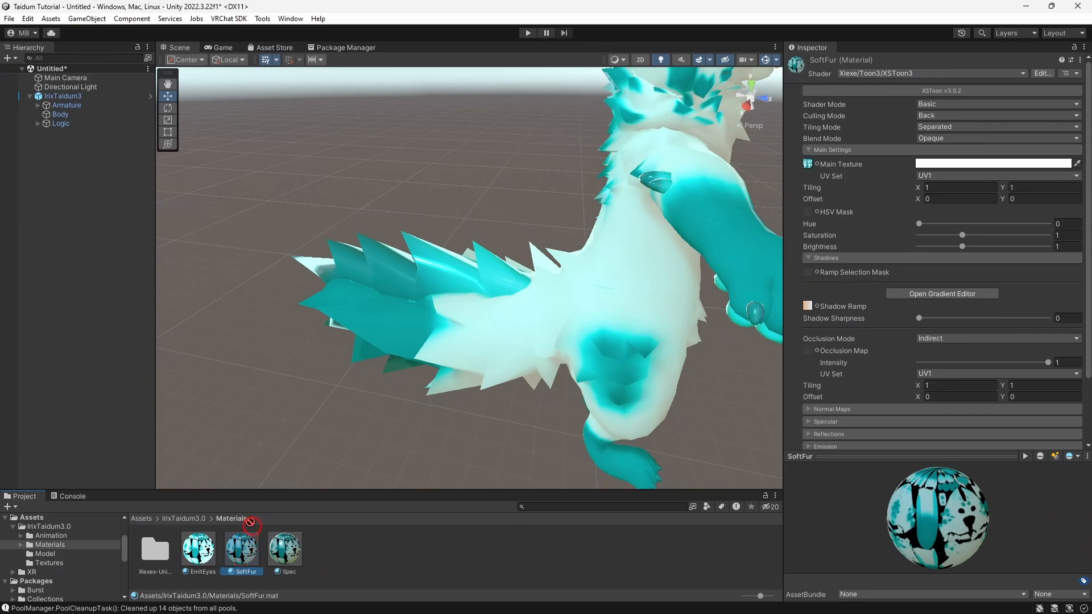
drag(250, 522, 462, 277)
right_drag(595, 343, 493, 360)
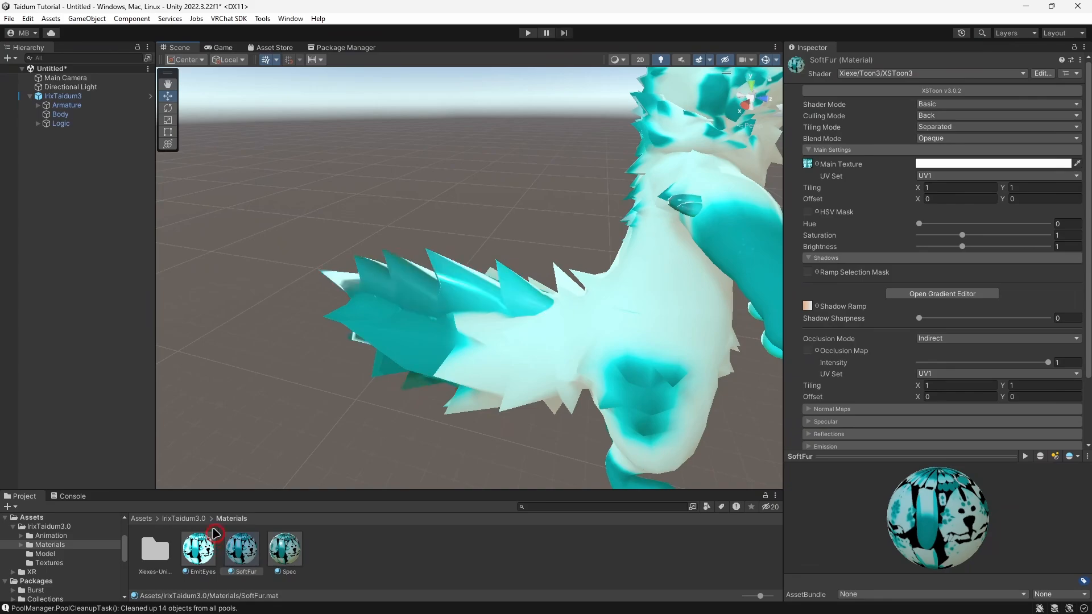
Step: Select Body and drag MB_TailFluff back to 0, then view the whole avatar
drag(215, 534, 67, 115)
scroll(878, 384, down, 15)
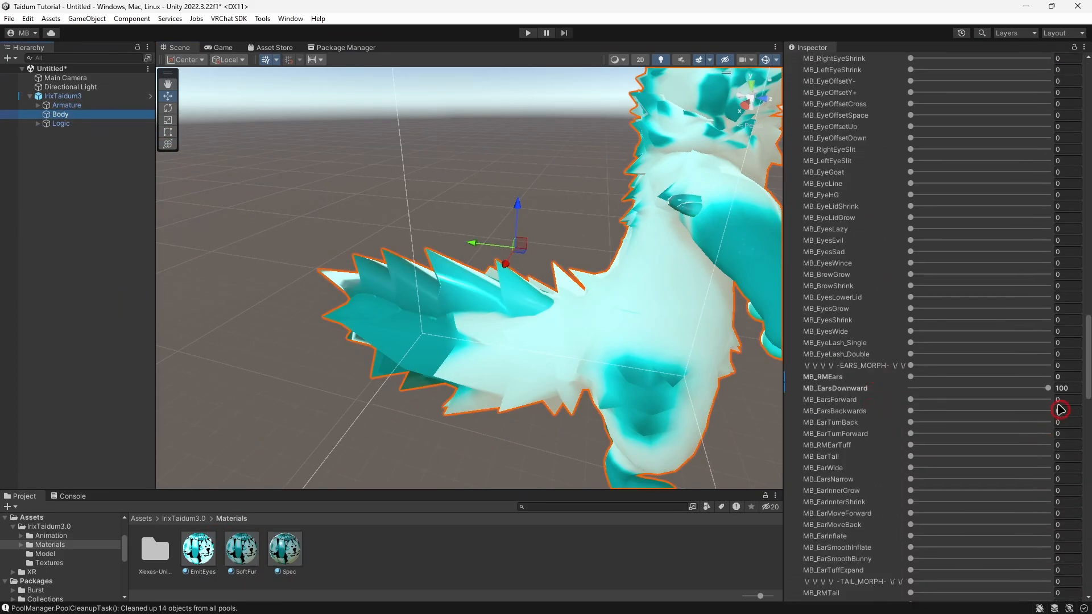
scroll(1032, 391, down, 10)
drag(1048, 185, 910, 184)
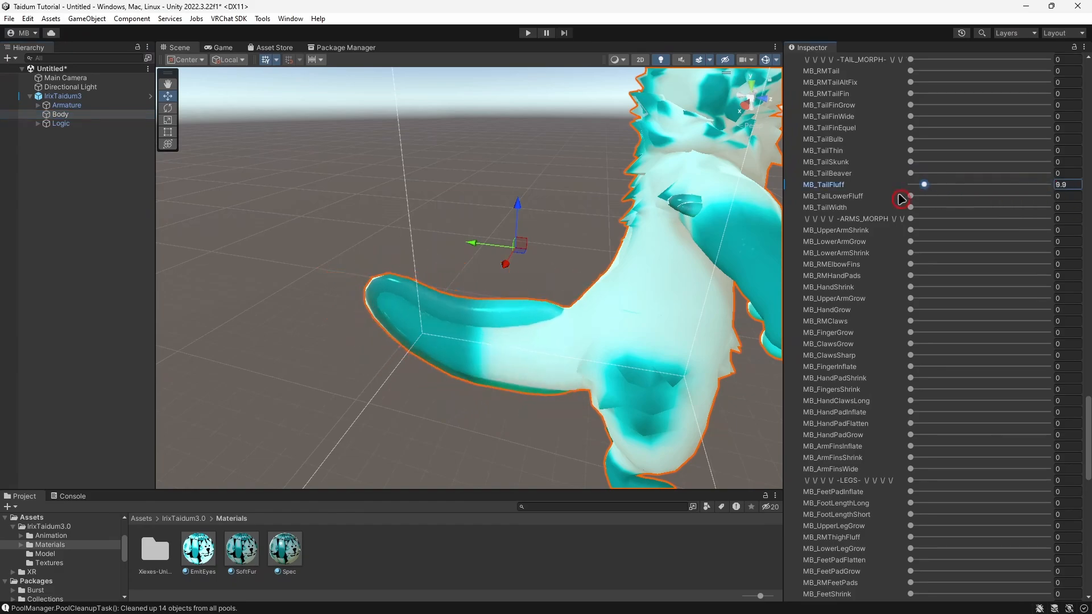
right_drag(509, 229, 432, 302)
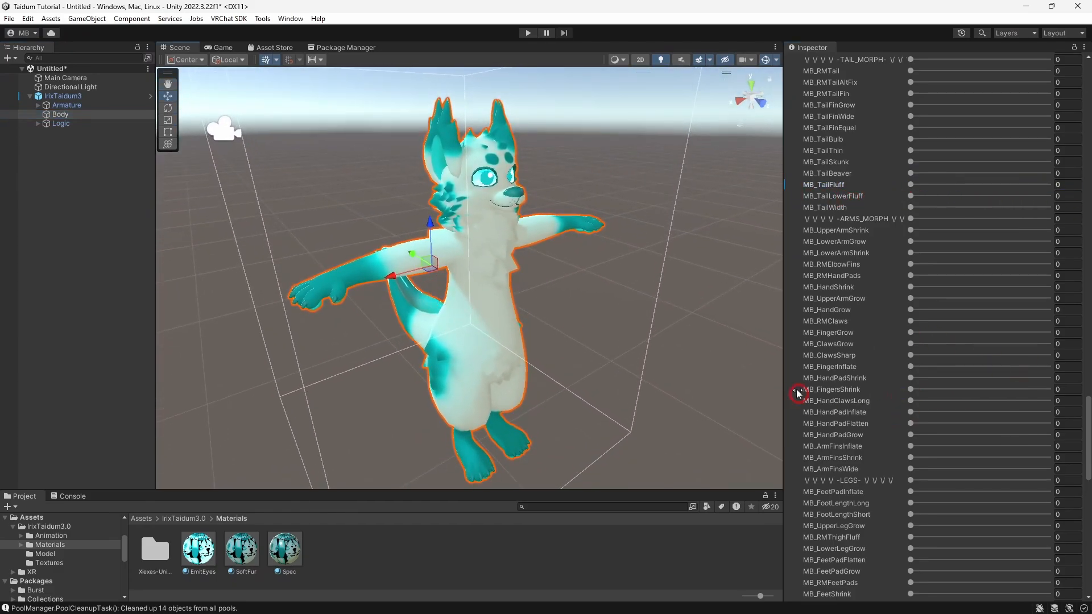
right_drag(541, 351, 535, 357)
scroll(1001, 237, up, 2)
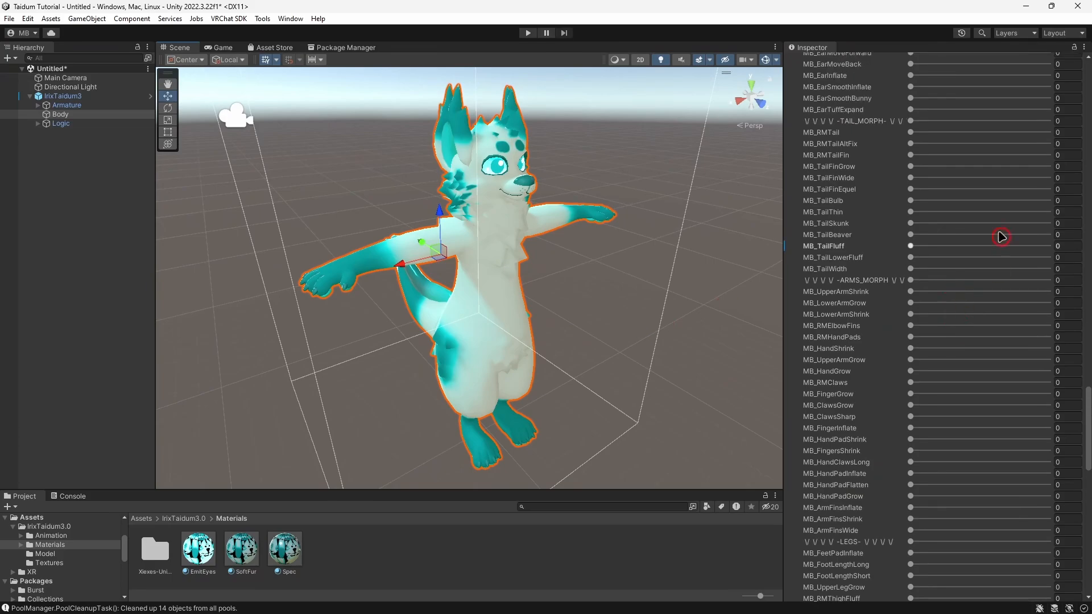
right_drag(506, 231, 517, 236)
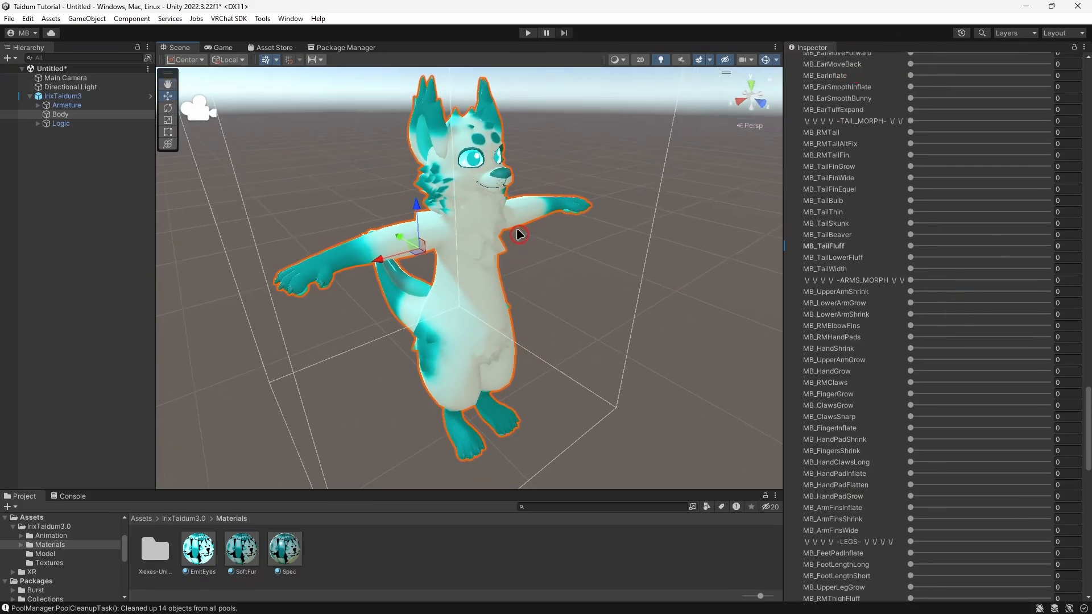
Step: Select the avatar root and open the VRChat SDK Control Panel on its Authentication page
click(68, 97)
mouse_move(585, 241)
right_down()
mouse_move(591, 231)
mouse_move(586, 239)
right_up()
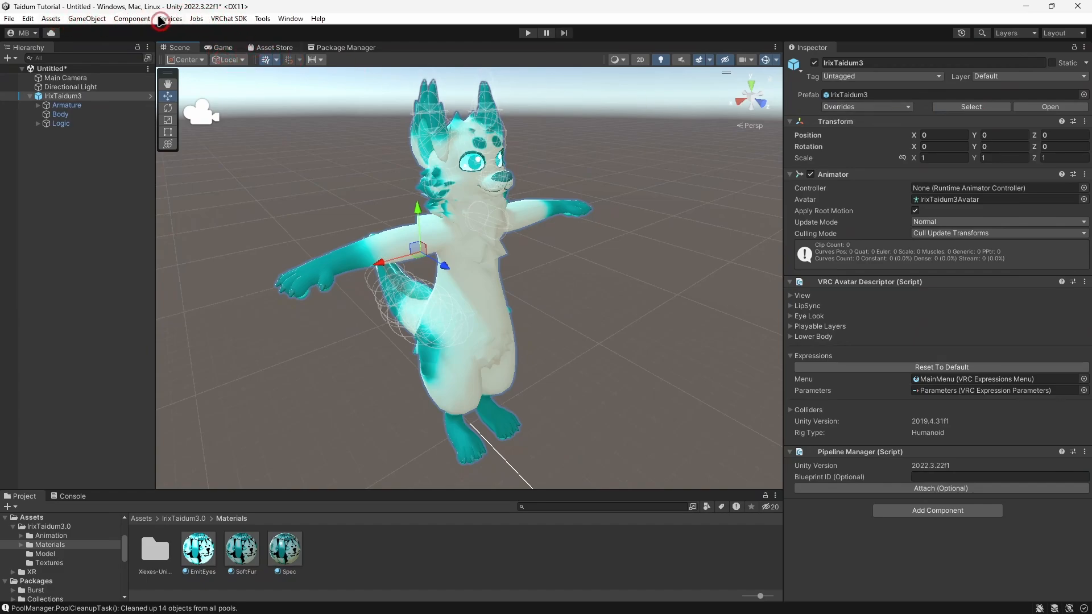
click(240, 22)
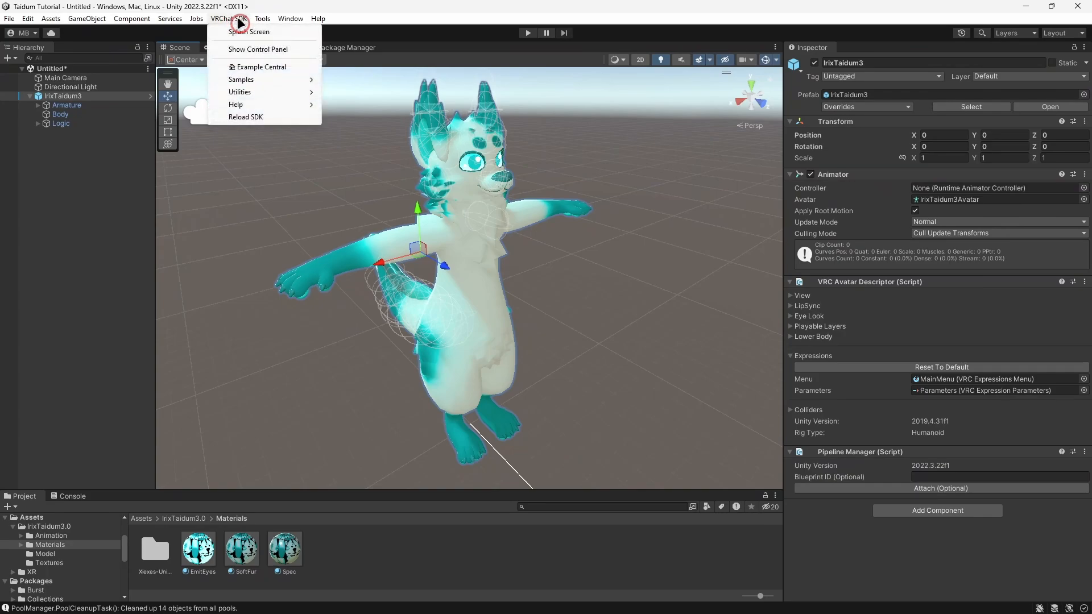
click(241, 50)
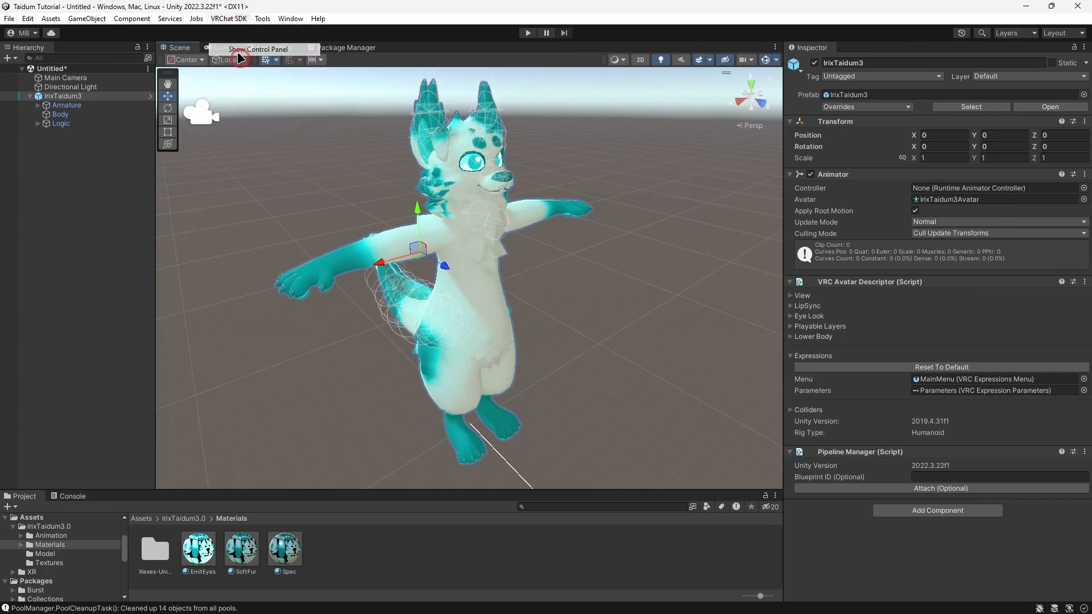
mouse_move(872, 66)
mouse_down()
mouse_move(865, 121)
mouse_move(824, 117)
mouse_move(851, 97)
mouse_move(870, 49)
mouse_move(858, 53)
mouse_up()
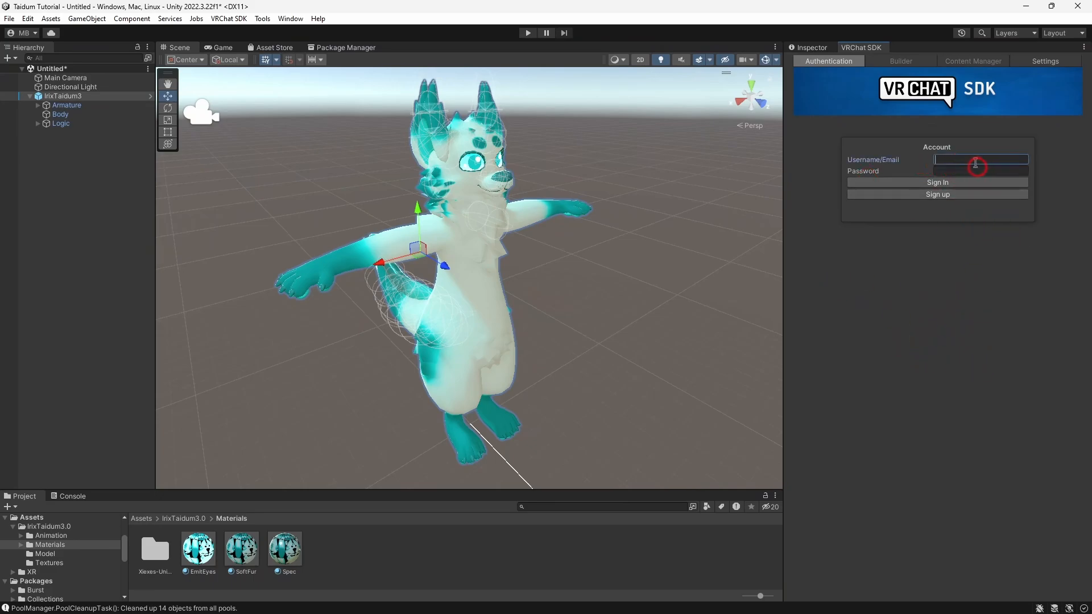
Step: Enter the VRChat account username and password, sign in, and enter the emailed verification code
text(FluffyCyanFox)
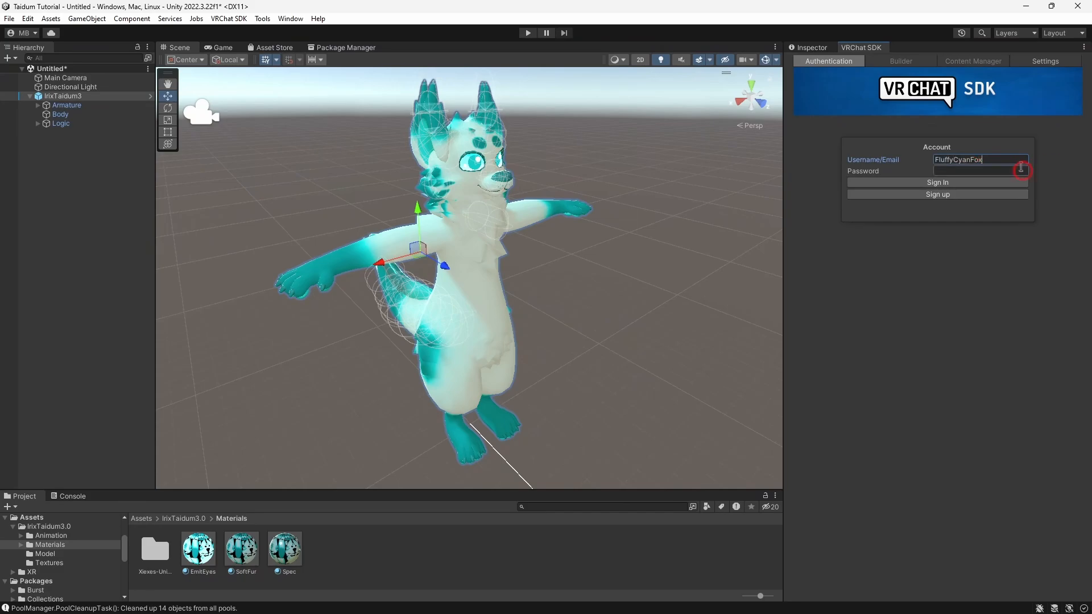
click(973, 172)
click(974, 181)
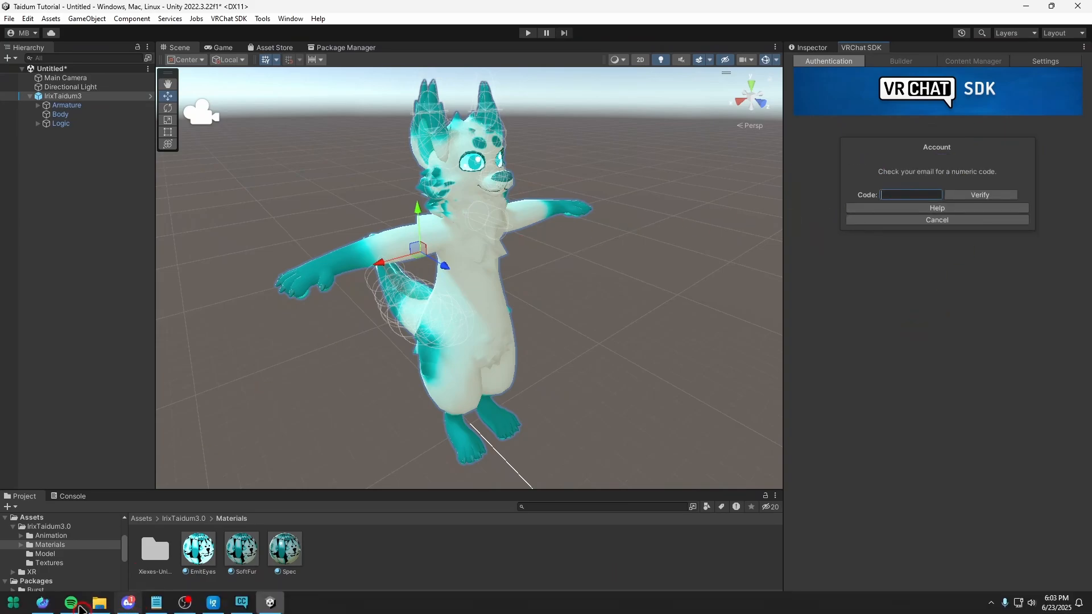
click(42, 602)
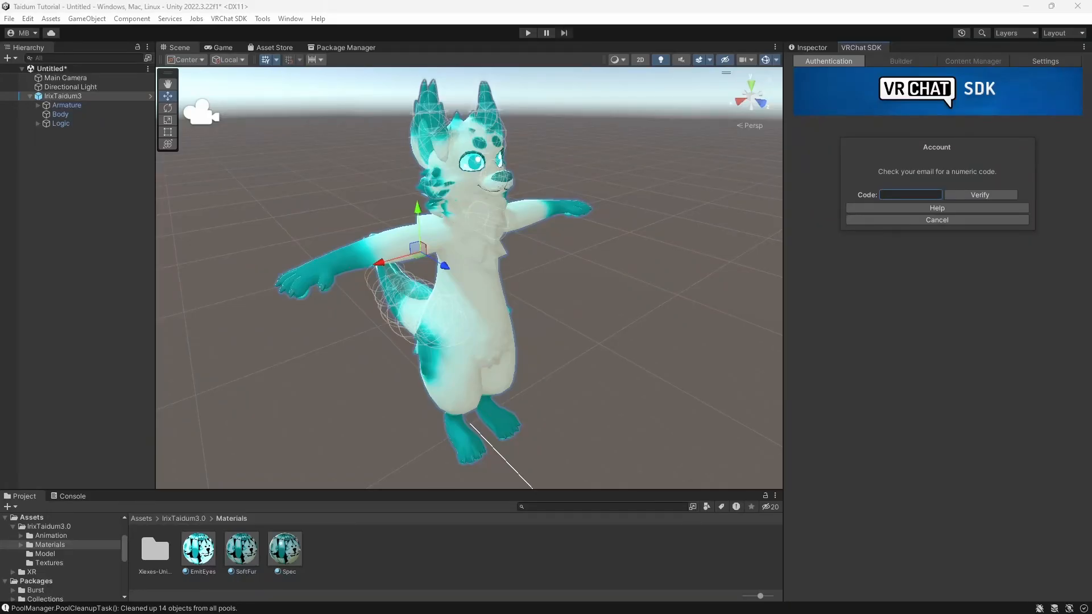
click(925, 195)
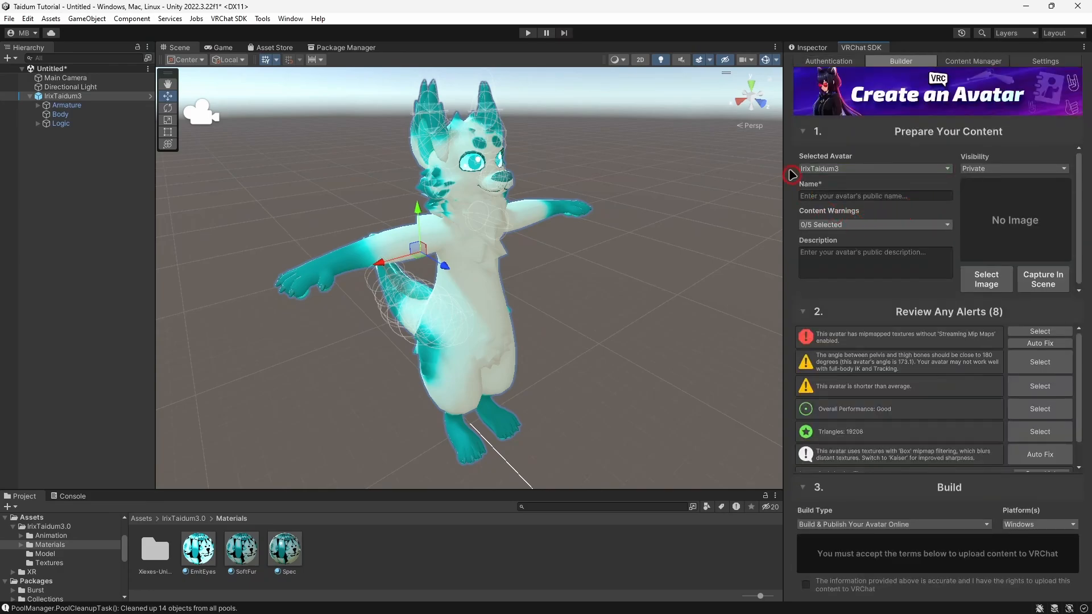
Step: Name the avatar 'Blue Taidum' in the Builder's content details
click(947, 137)
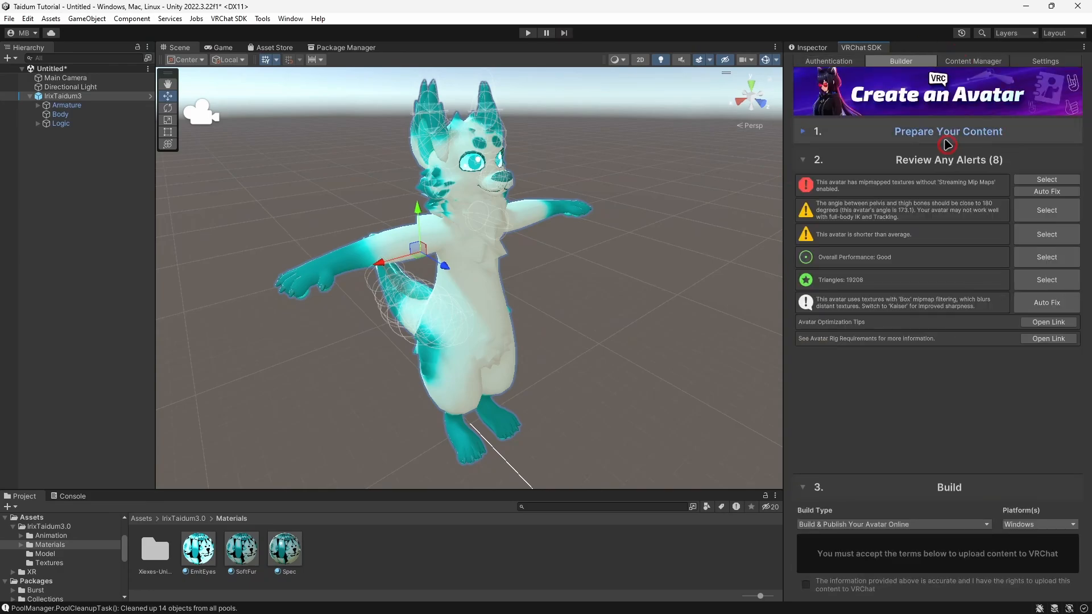
click(946, 143)
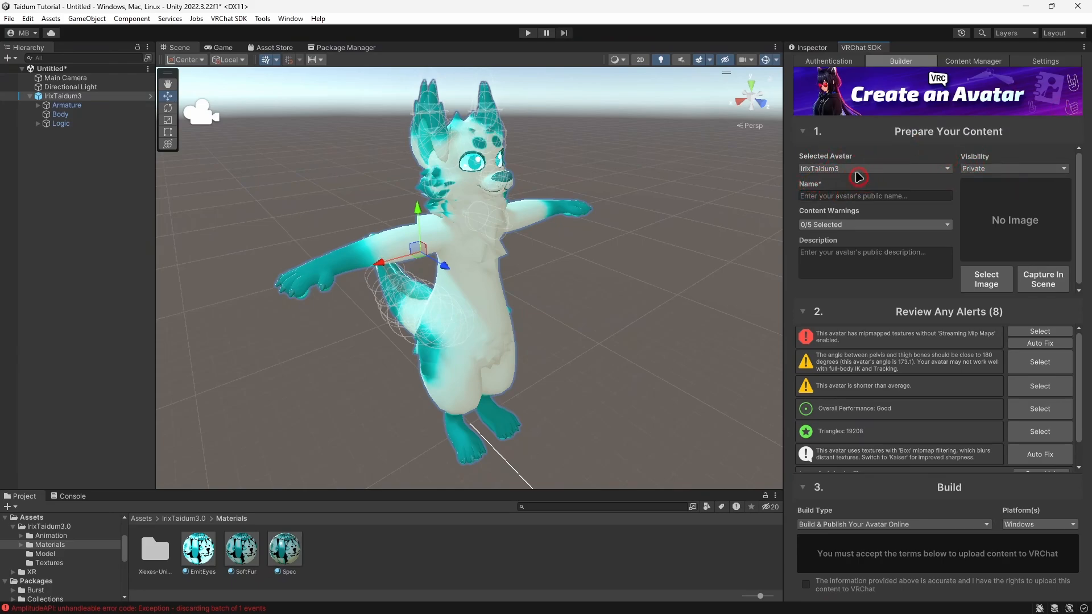
click(864, 197)
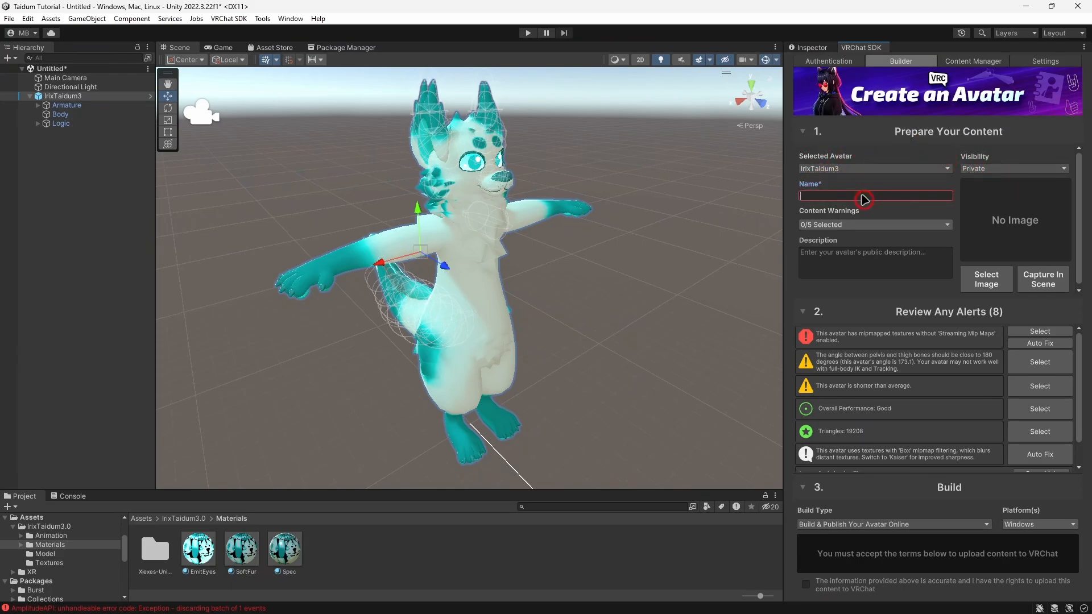
text(Blue Taidum)
key(Return)
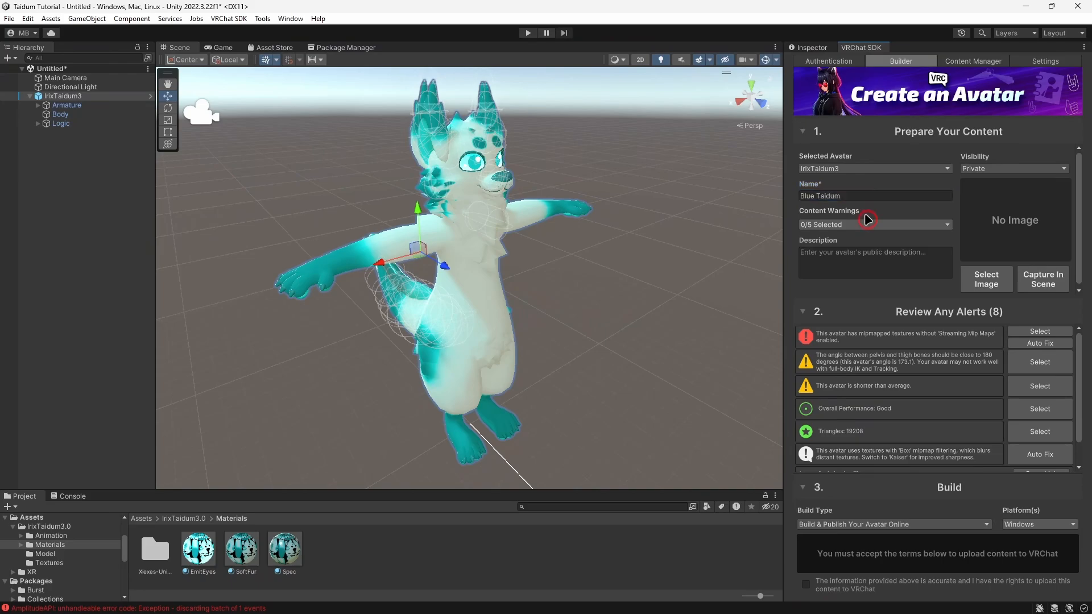
Step: Leave all content warnings unticked and enter the description 'Made for tutorial!'
click(907, 224)
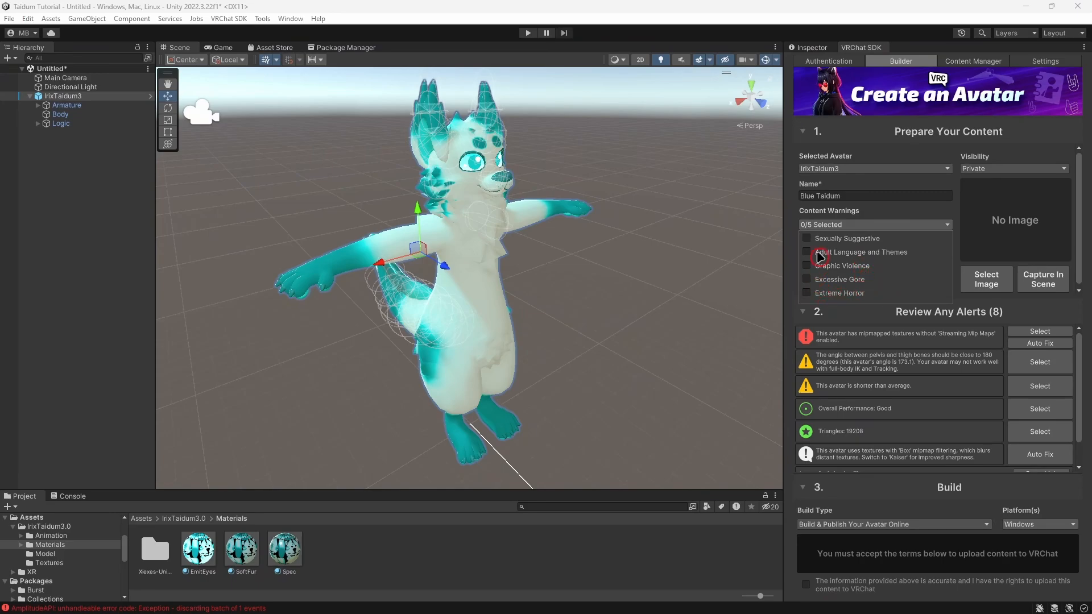
click(873, 218)
click(844, 262)
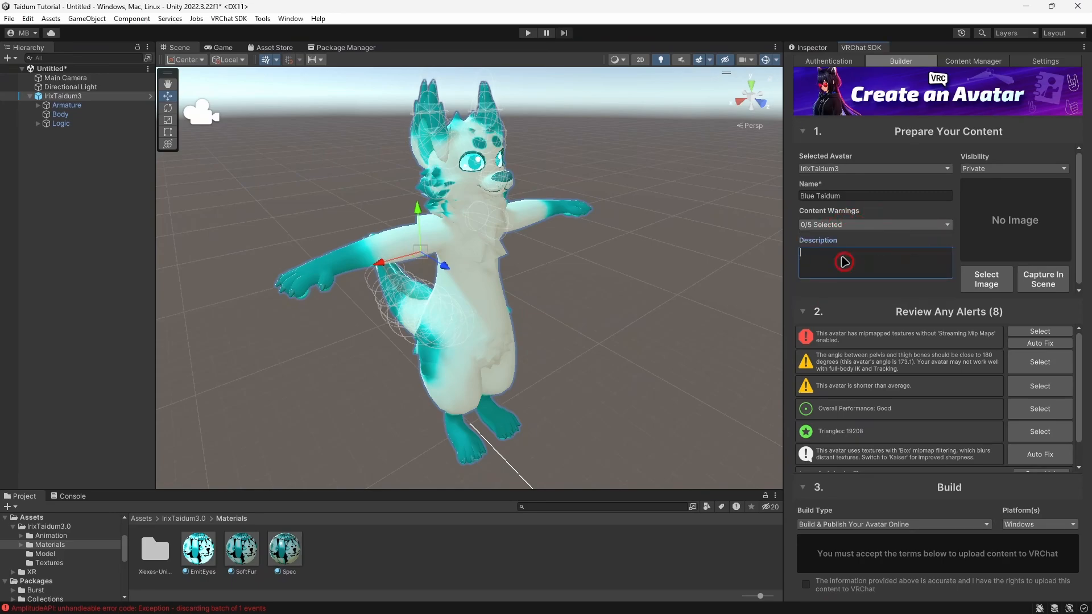
text(Made for tutorial!)
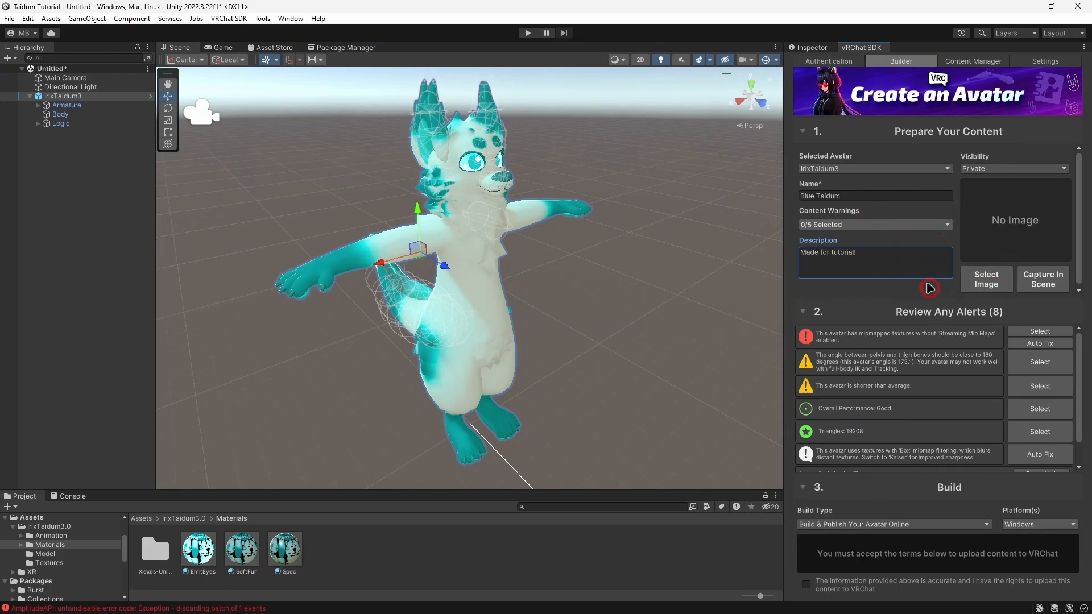
mouse_move(969, 197)
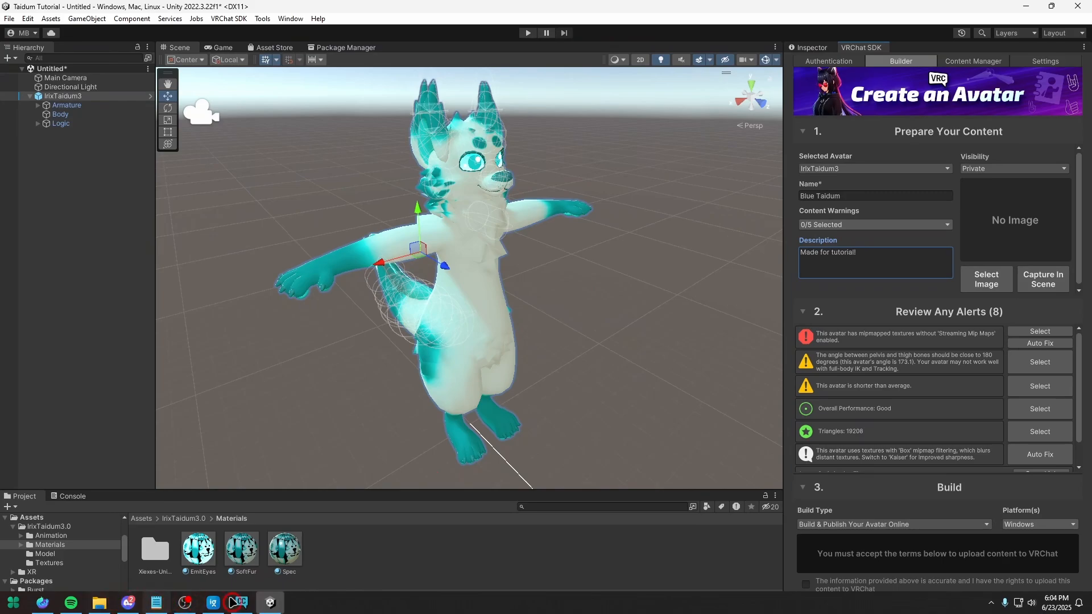
click(1057, 286)
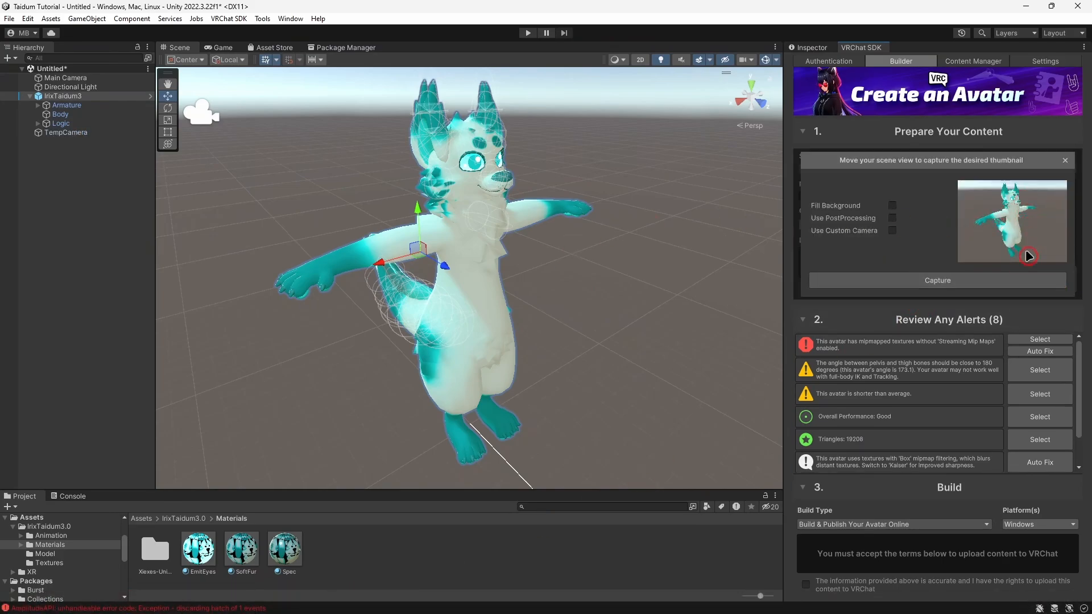
mouse_move(533, 281)
right_down()
mouse_move(502, 271)
mouse_move(542, 278)
mouse_move(522, 297)
mouse_move(550, 266)
mouse_move(544, 292)
mouse_move(471, 219)
mouse_move(441, 239)
mouse_move(529, 284)
mouse_move(517, 282)
right_up()
key(w)
click(892, 231)
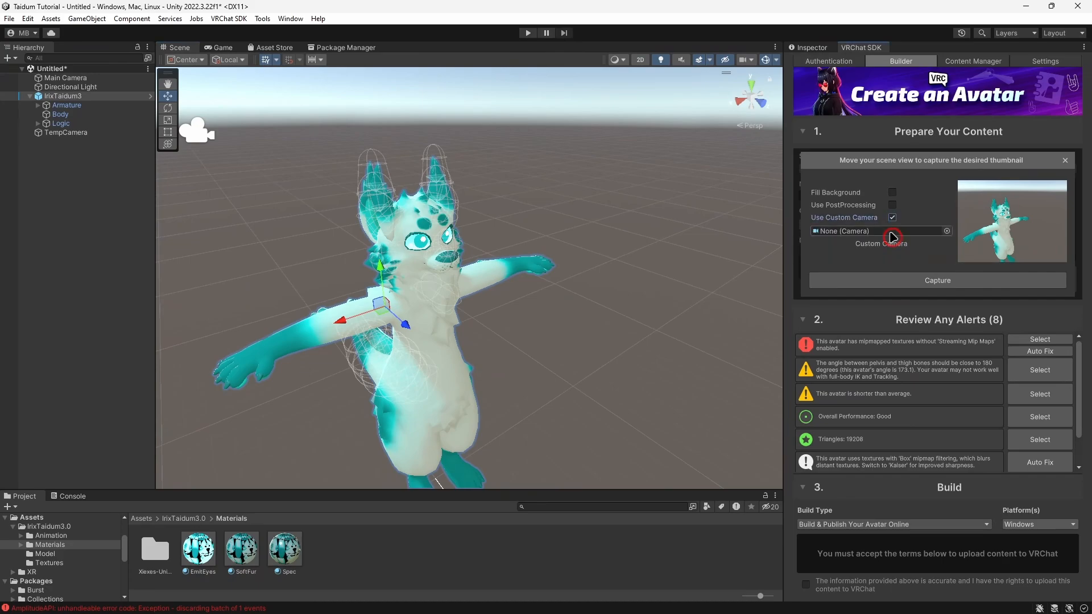
right_drag(457, 235, 383, 218)
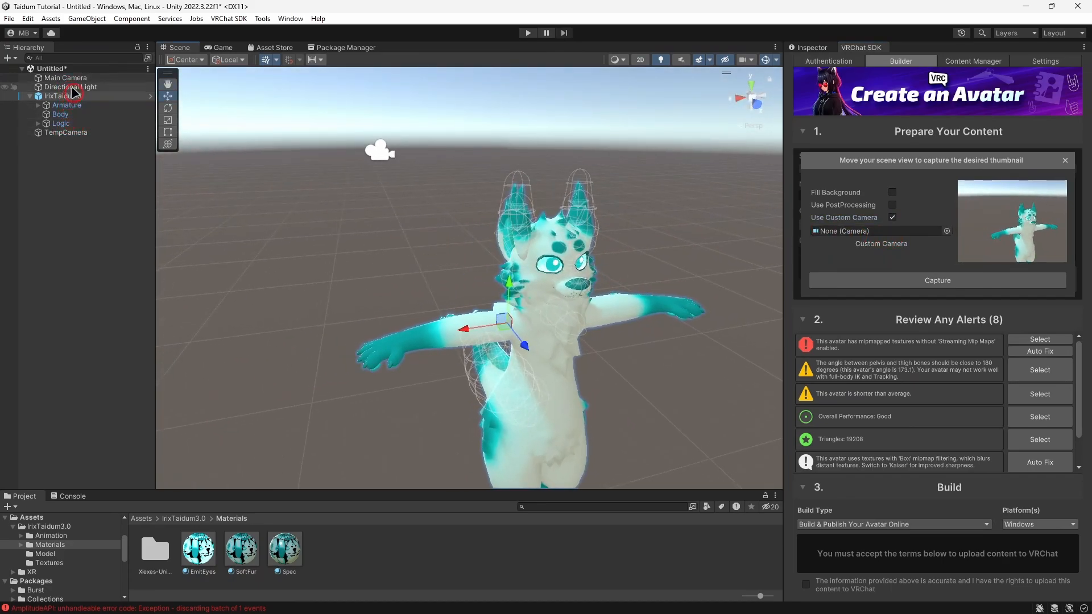
drag(71, 87, 891, 234)
key(s)
right_drag(497, 159, 341, 151)
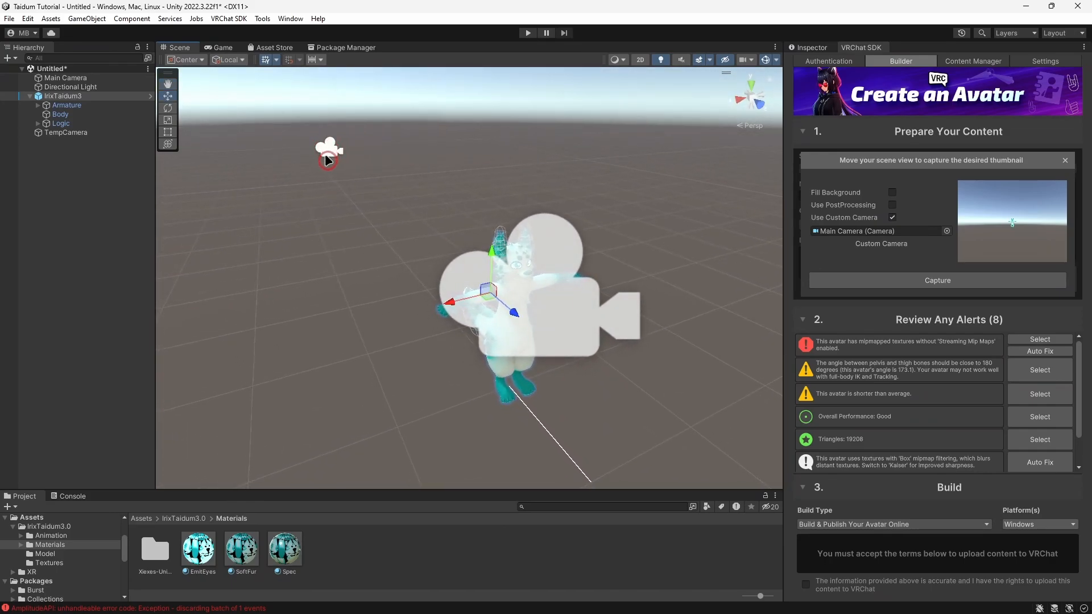
click(62, 79)
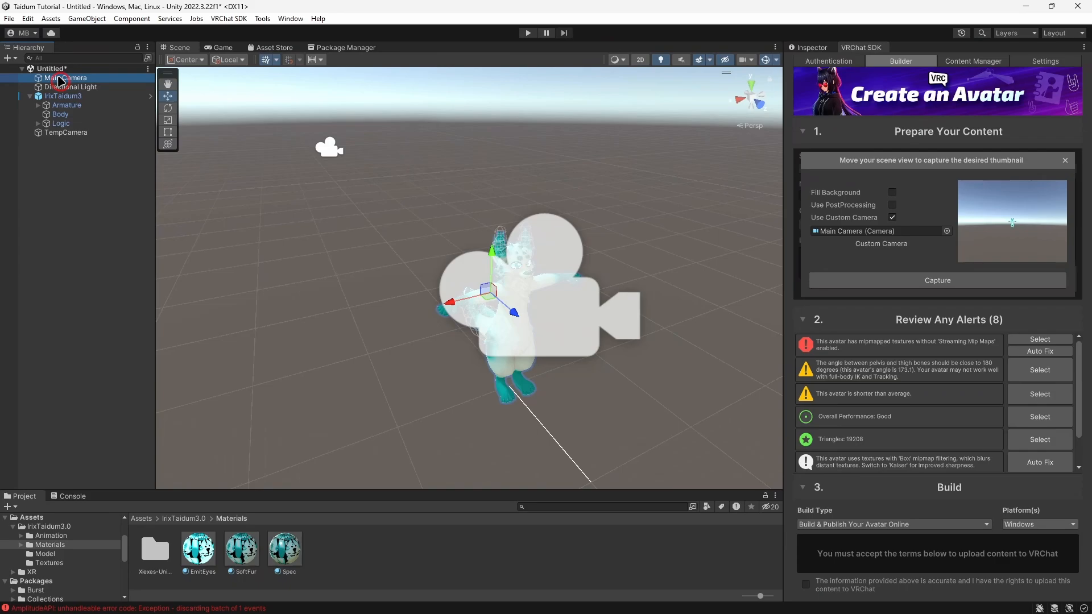
click(901, 234)
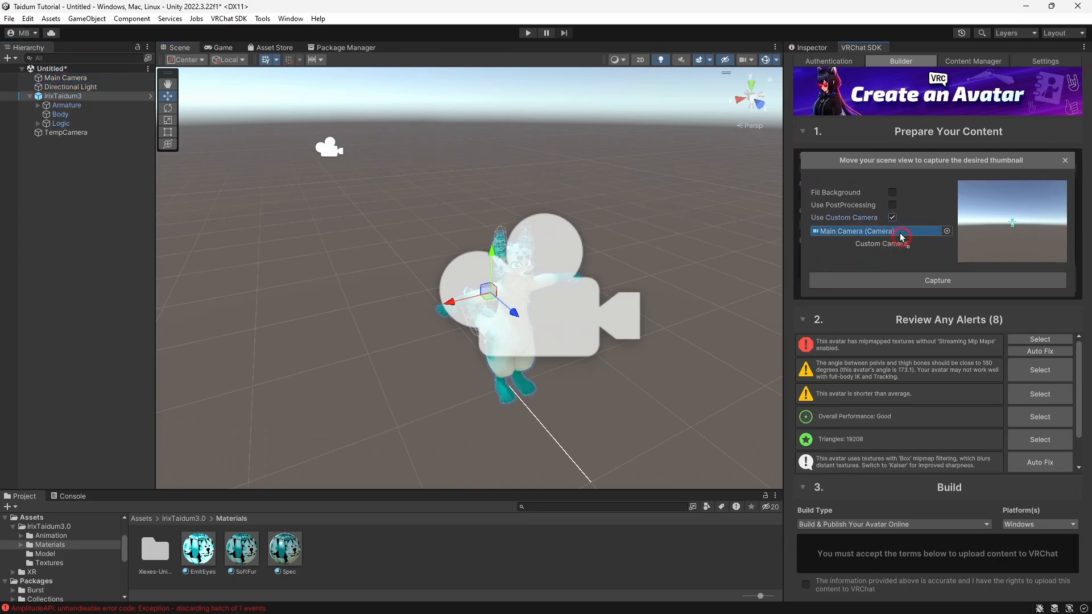
click(68, 83)
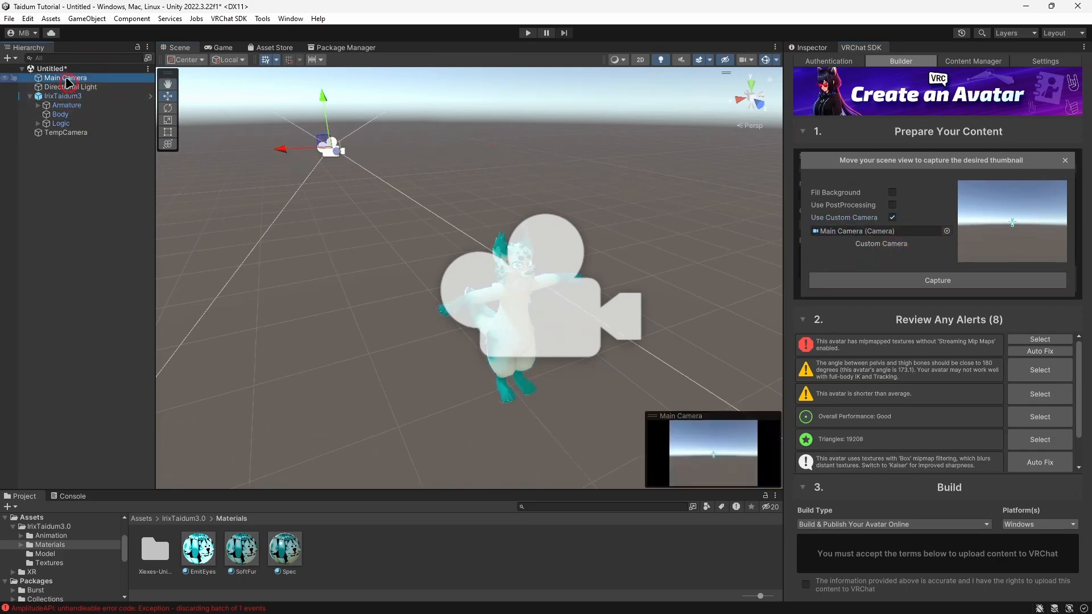
drag(334, 152, 560, 358)
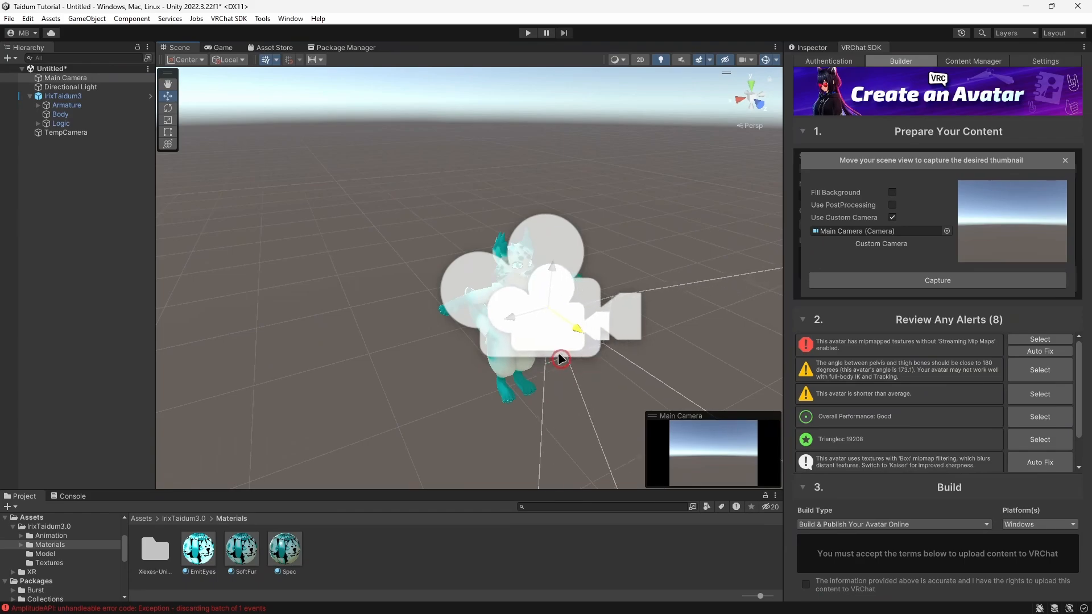
right_drag(625, 308, 643, 310)
scroll(643, 310, down, 2)
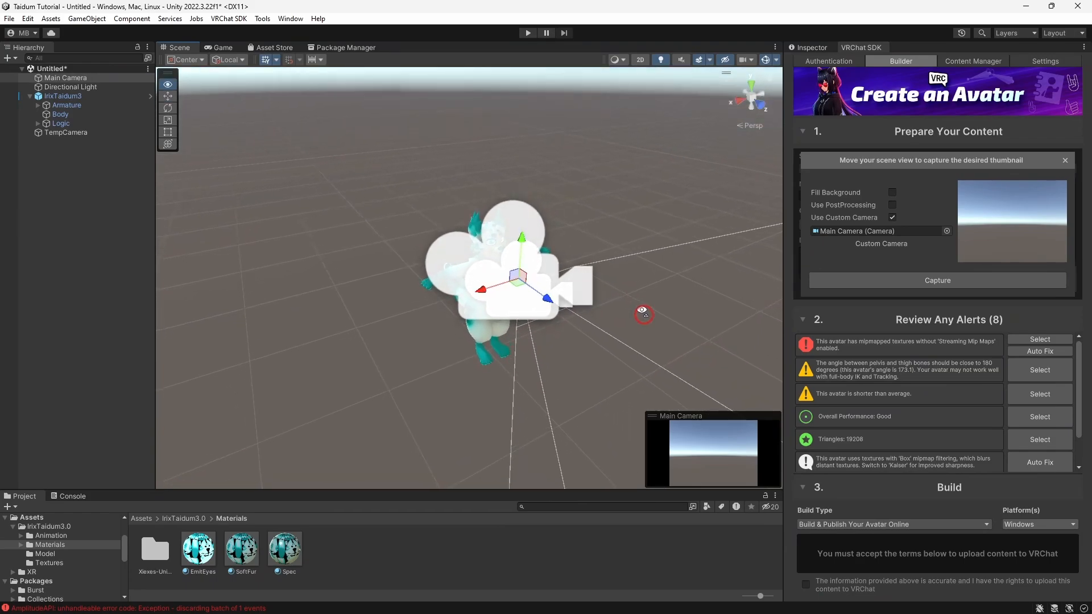
click(167, 108)
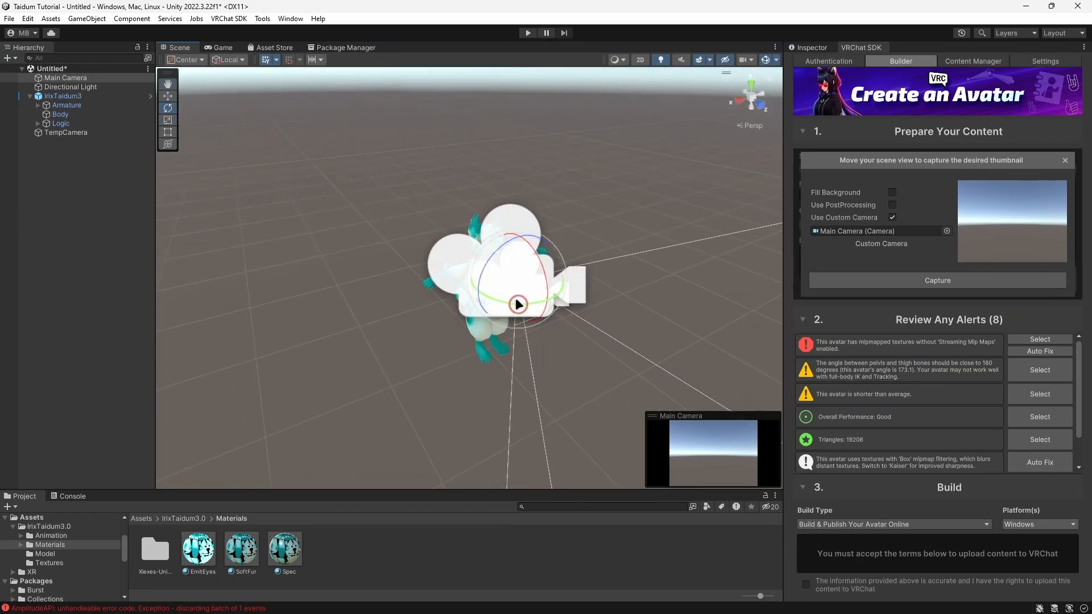
drag(515, 302, 818, 204)
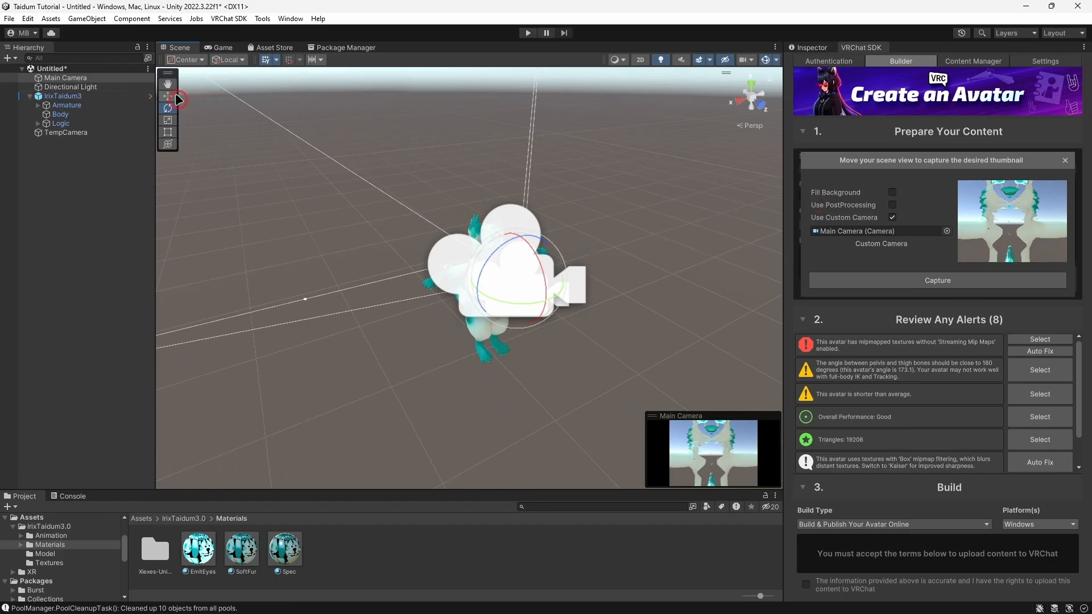
click(172, 98)
drag(496, 263, 521, 283)
right_drag(610, 209, 581, 215)
key(d)
click(893, 217)
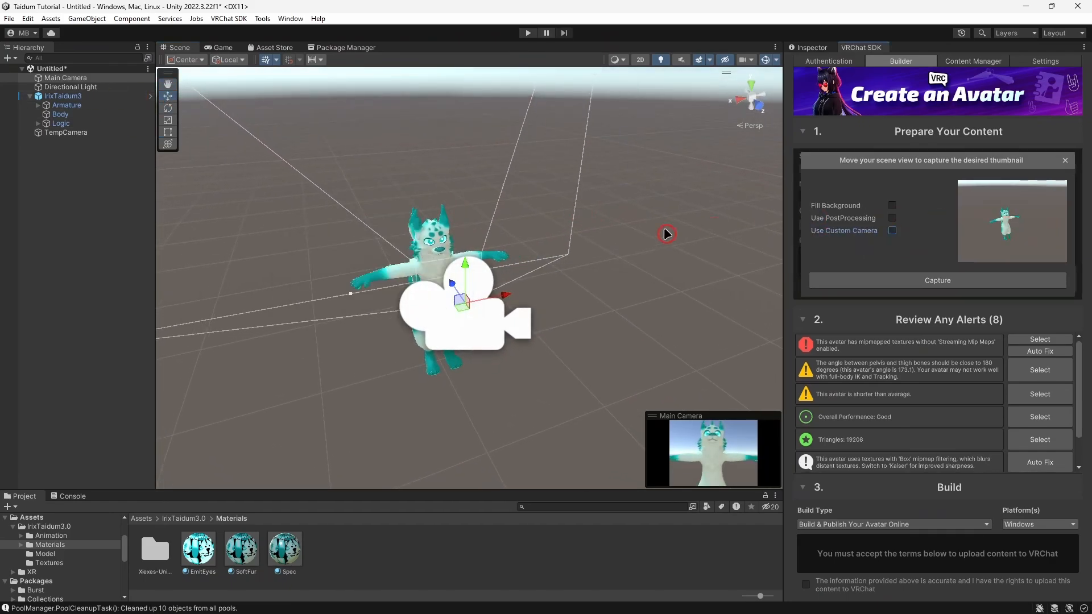
mouse_move(511, 261)
right_down()
mouse_move(492, 258)
mouse_move(504, 237)
mouse_move(537, 248)
mouse_move(525, 266)
right_up()
key(w)
key(s)
drag(494, 319, 290, 71)
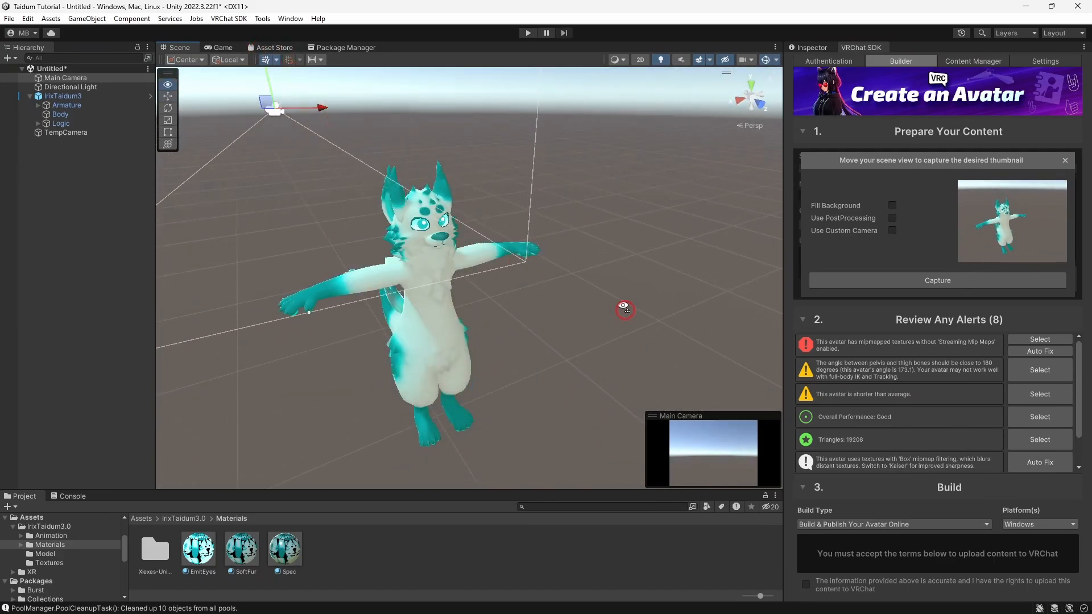
key(w)
right_drag(625, 310, 739, 220)
click(892, 205)
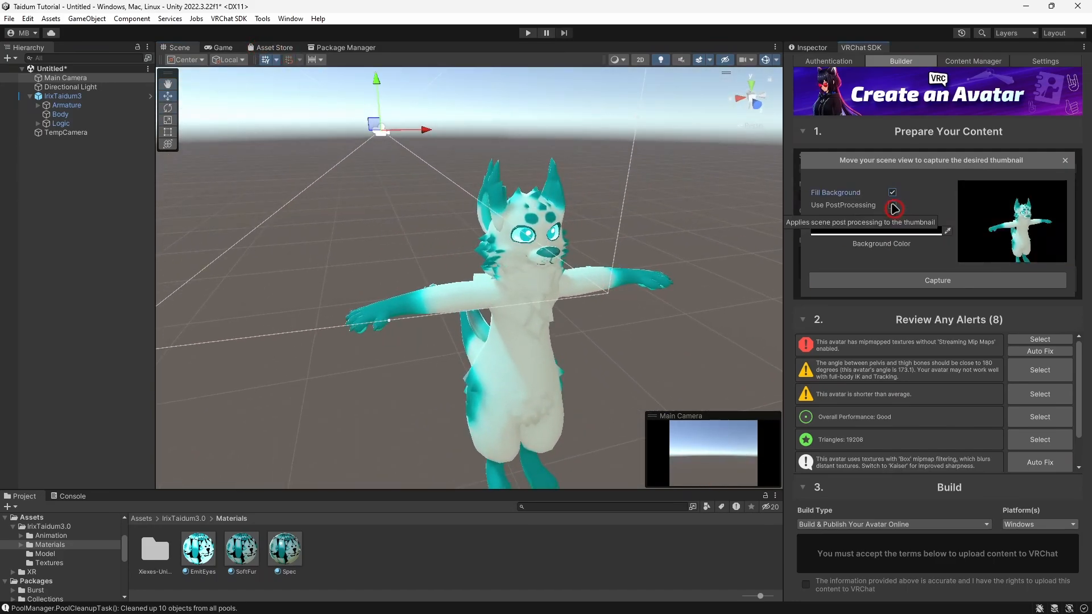
click(897, 231)
drag(963, 299, 1003, 291)
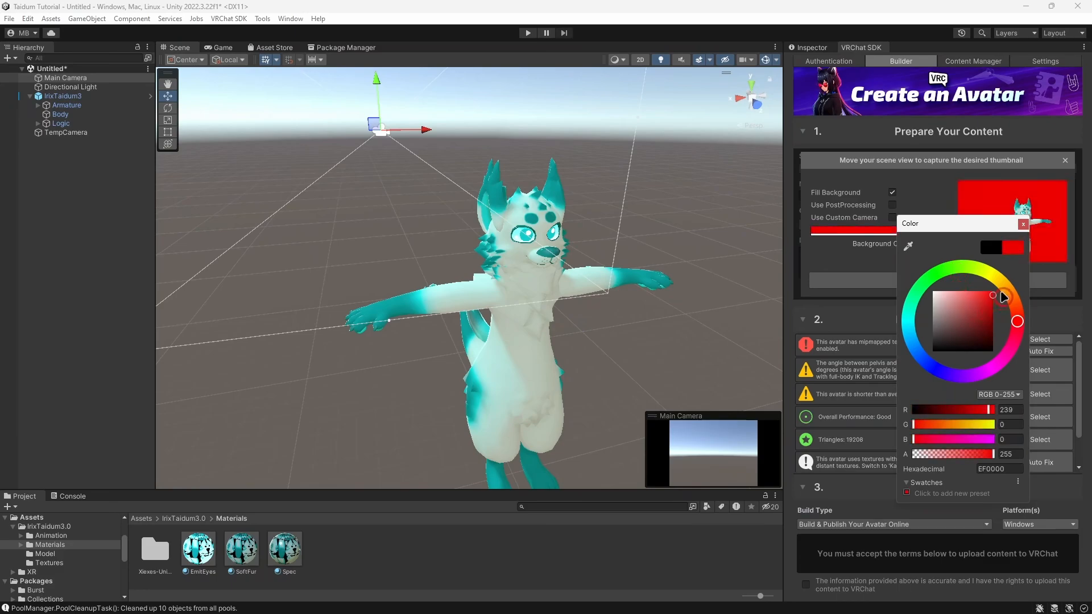
click(889, 201)
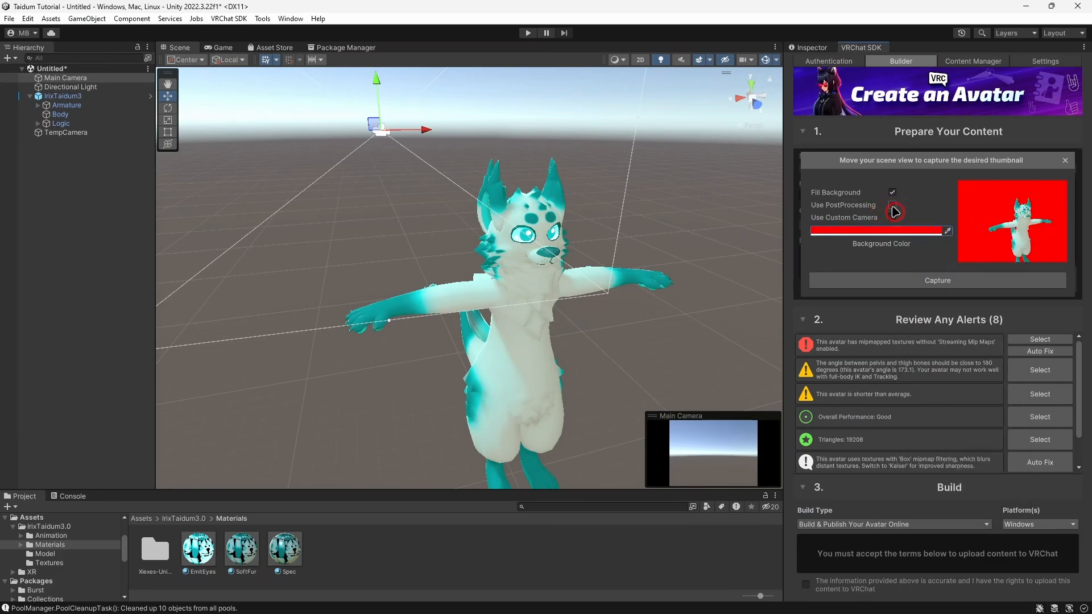
click(893, 206)
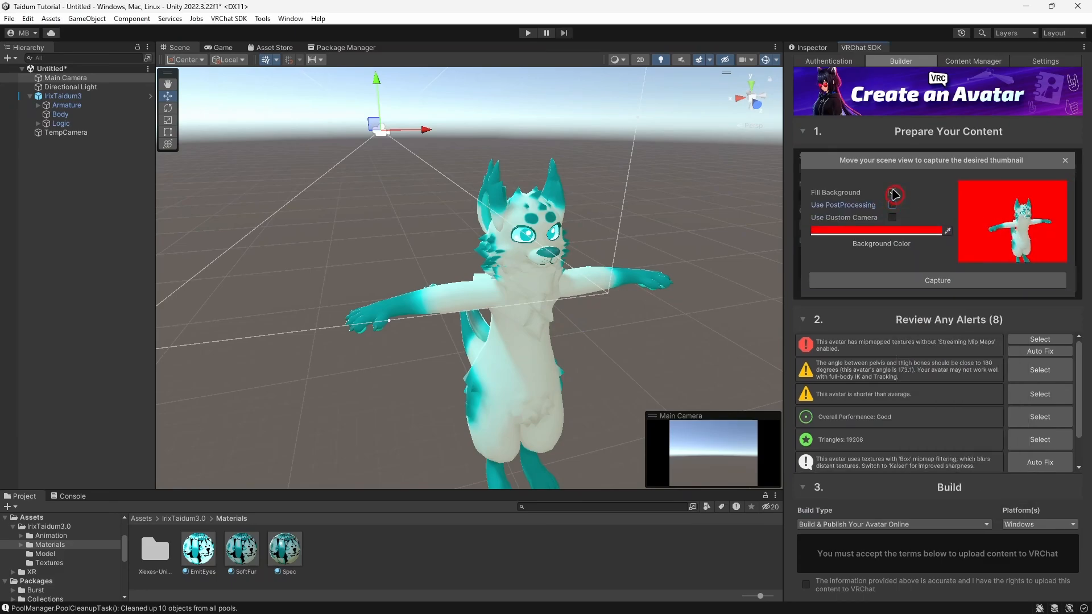
click(893, 193)
Step: Set the avatar thumbnail to the toast image from the Pictures folder
click(1064, 161)
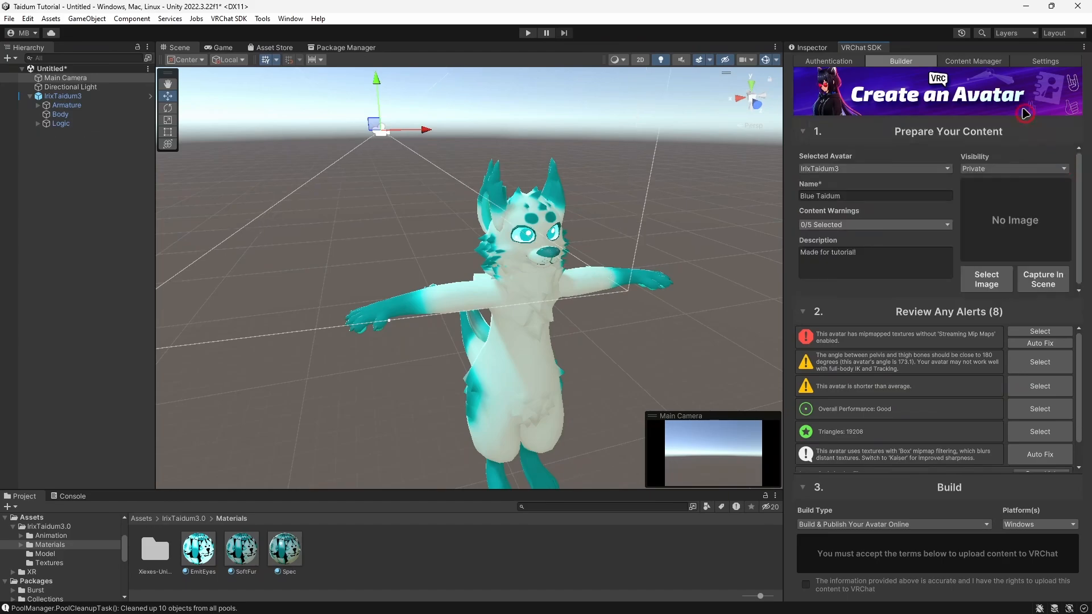
click(987, 279)
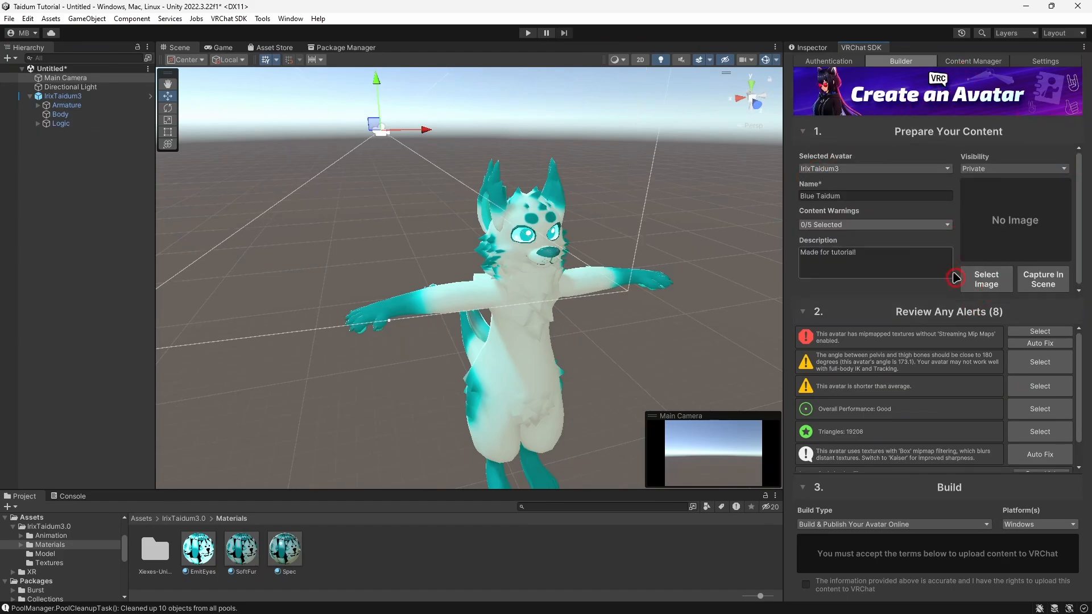
click(249, 255)
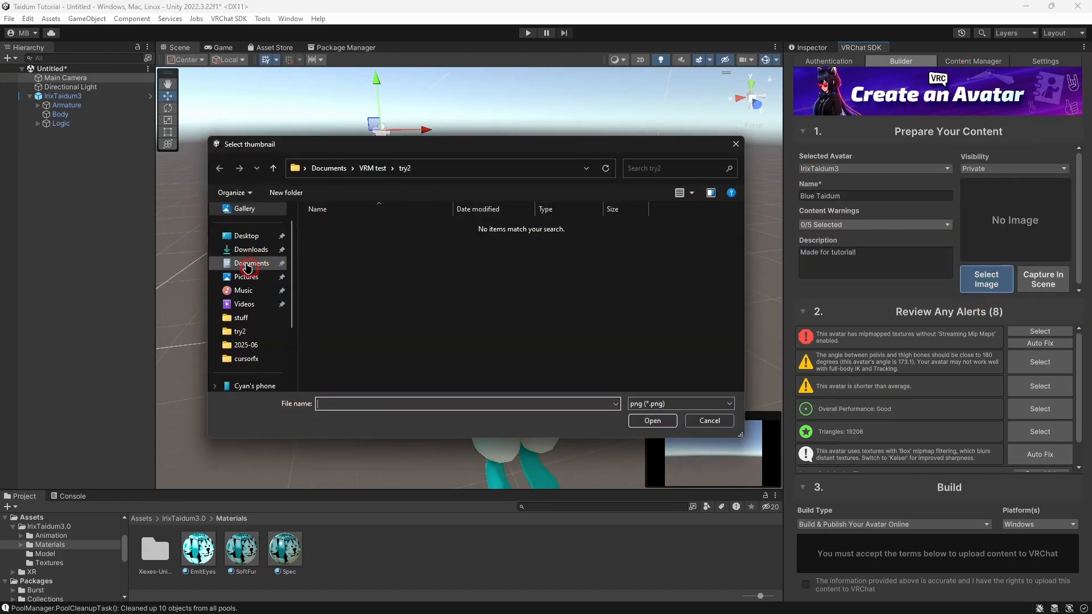
click(247, 276)
double_click(385, 222)
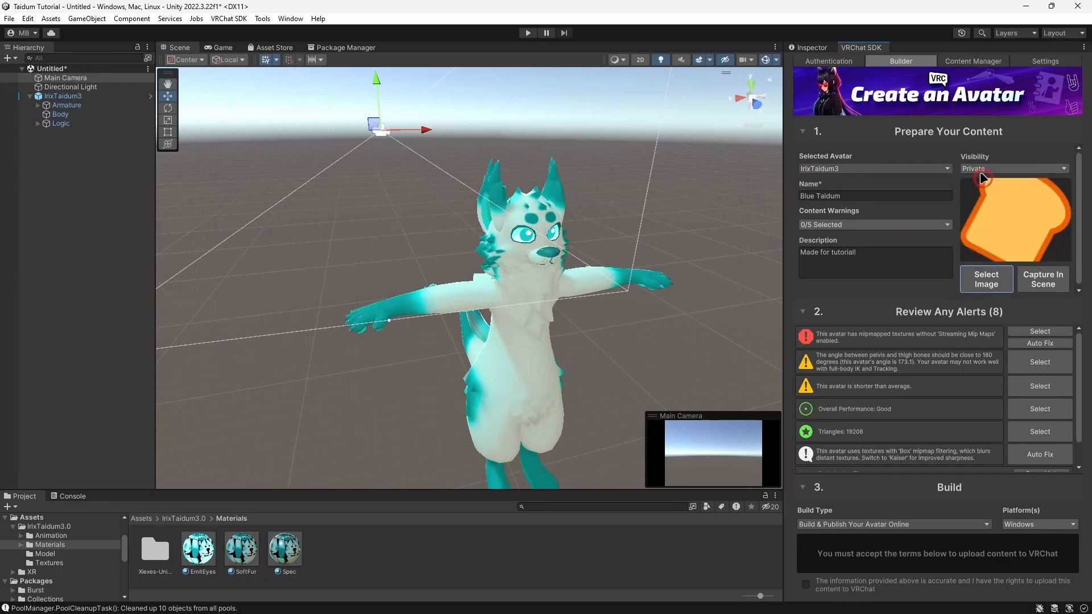
Step: Check the Visibility dropdown, keeping Blue Taidum set to Private
mouse_move(978, 215)
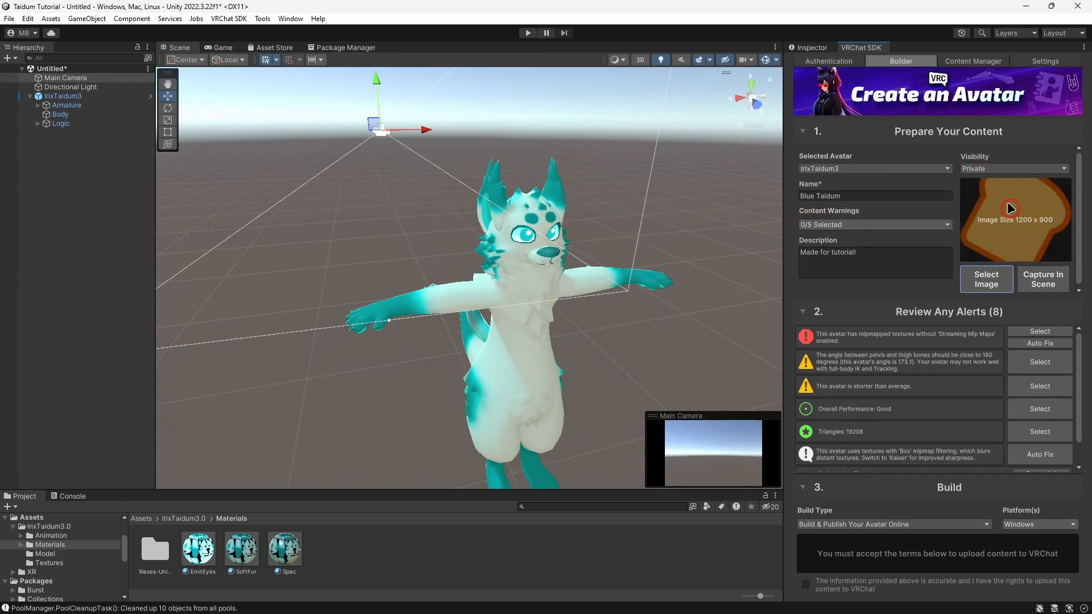
click(981, 171)
click(982, 169)
click(983, 169)
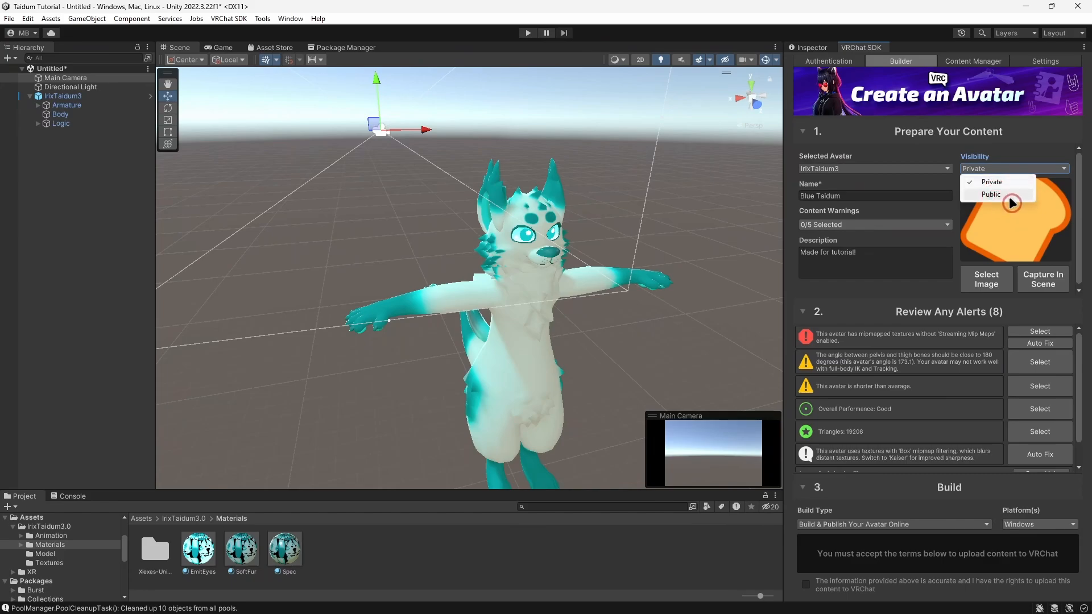
Step: Keep visibility at Private and auto-fix the Streaming Mip Maps alert
click(1006, 154)
scroll(910, 346, down, 1)
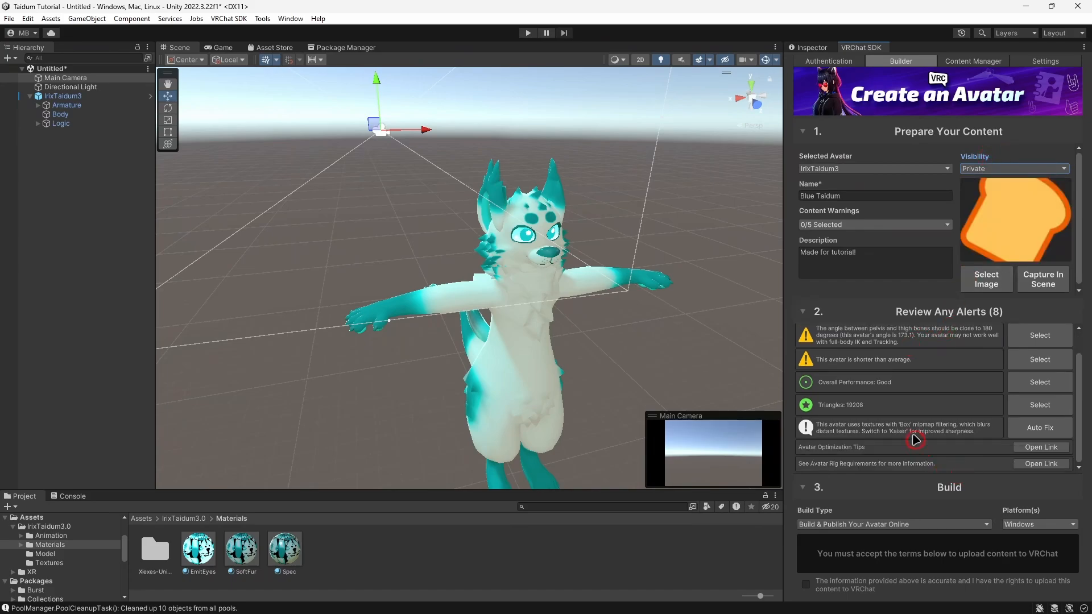
scroll(962, 449, up, 1)
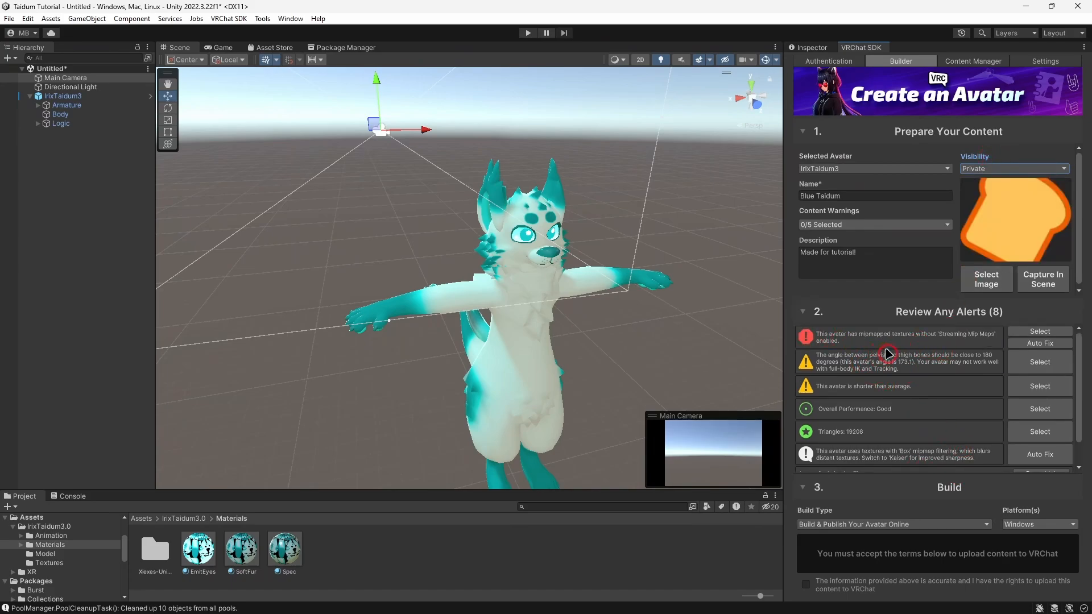
click(1052, 343)
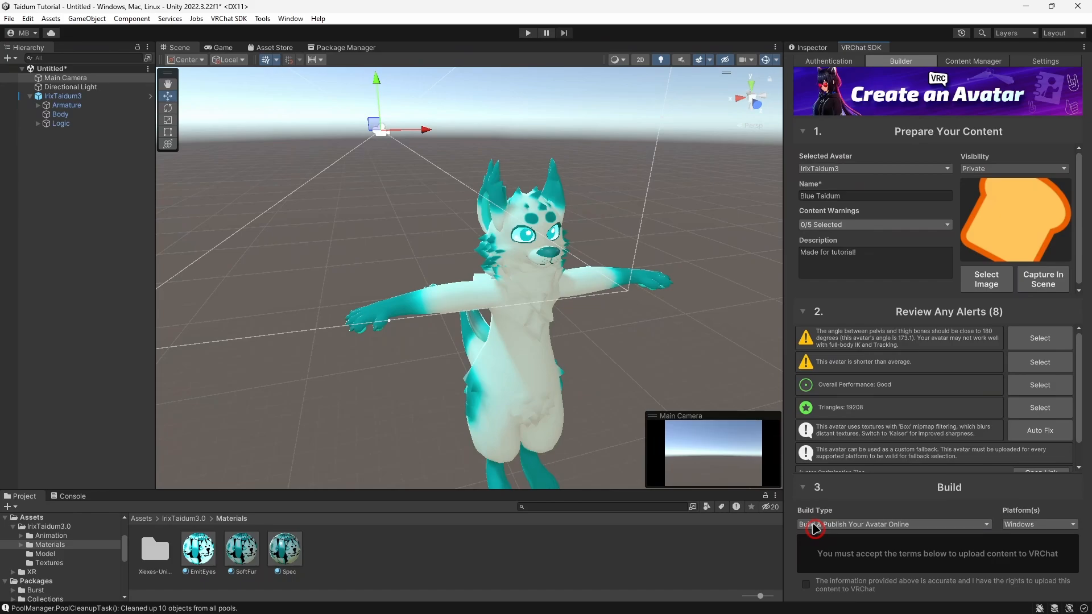
Step: Accept the content terms, build and publish Blue Taidum for Windows, and save the scene as taidumtutorial
click(1036, 526)
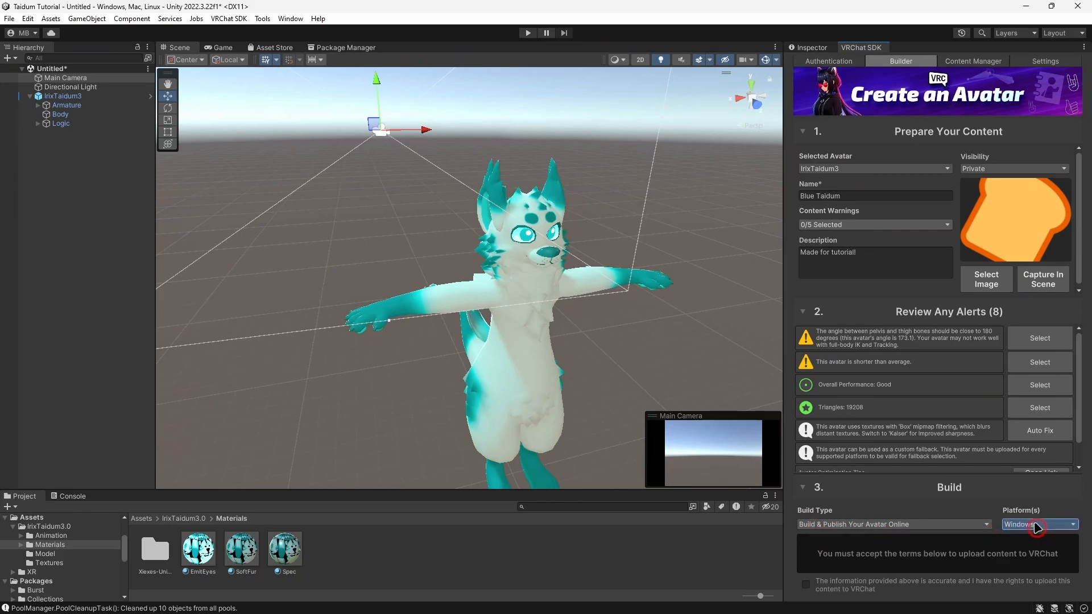
click(1069, 525)
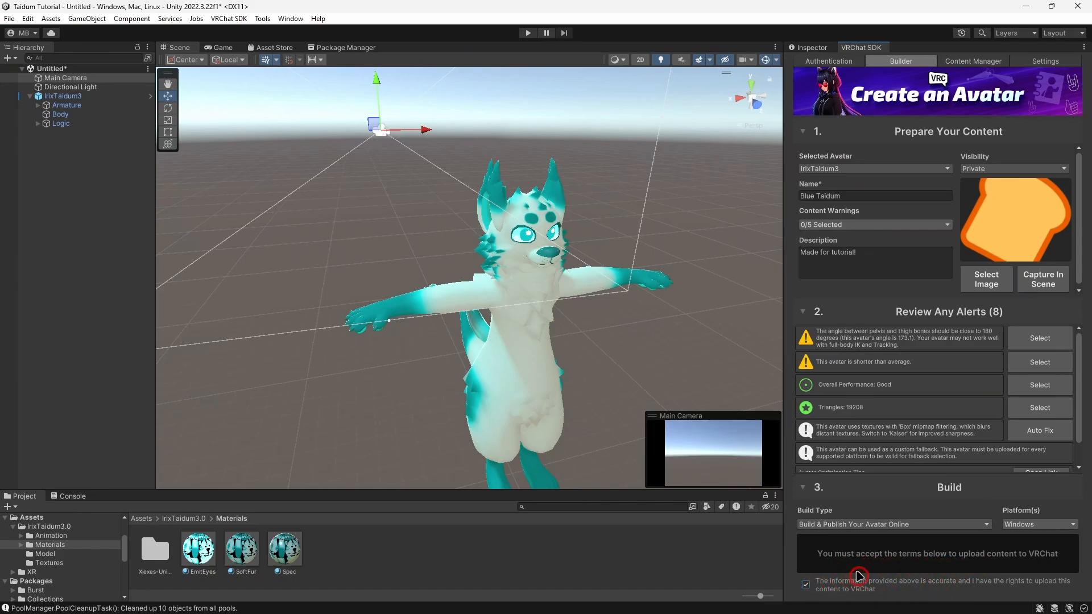
click(928, 560)
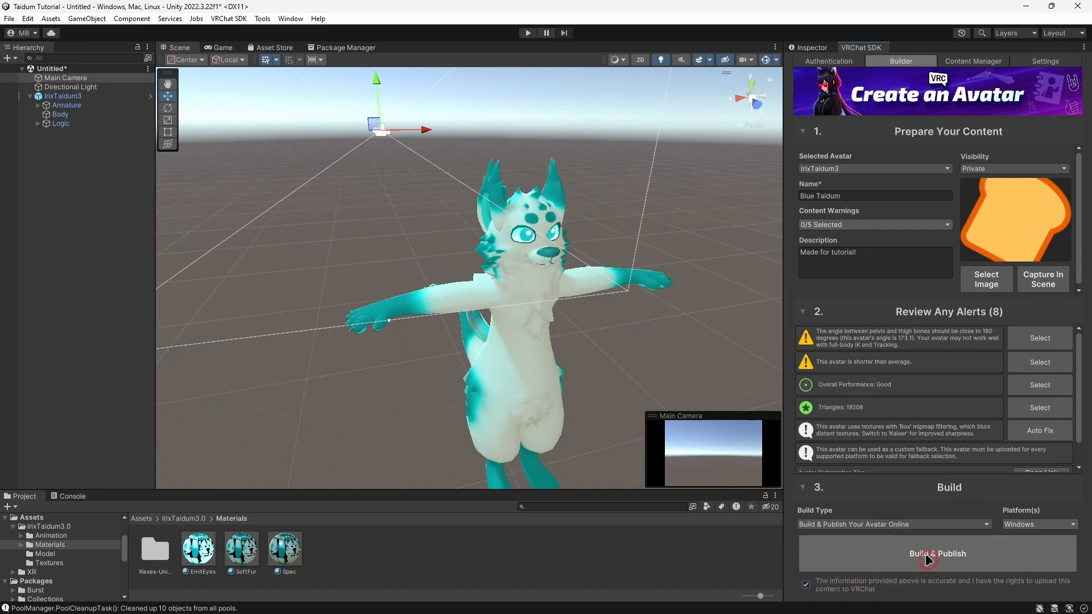
click(927, 560)
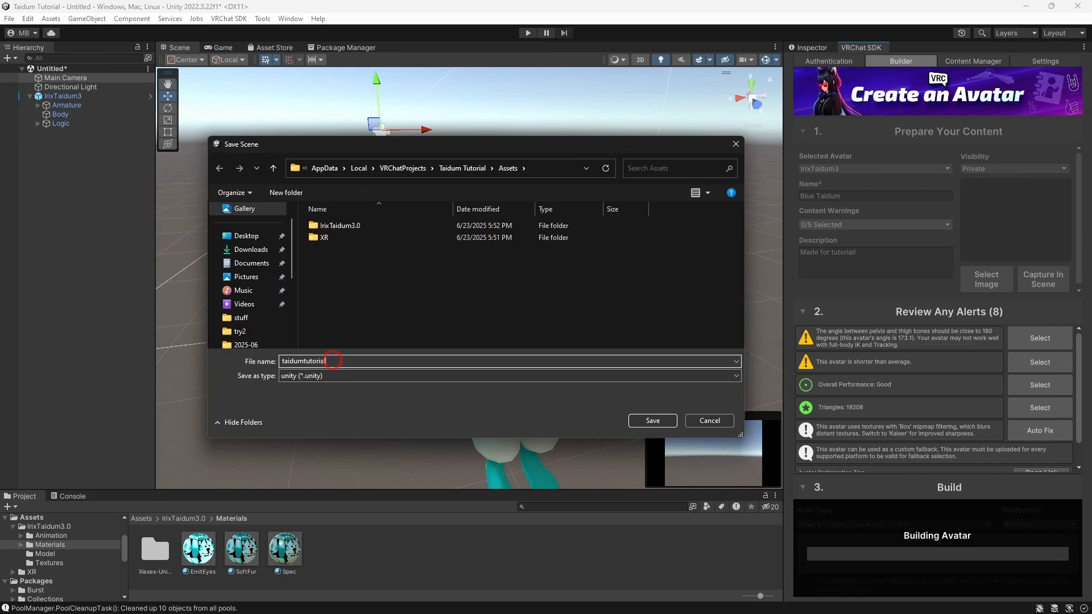
click(666, 421)
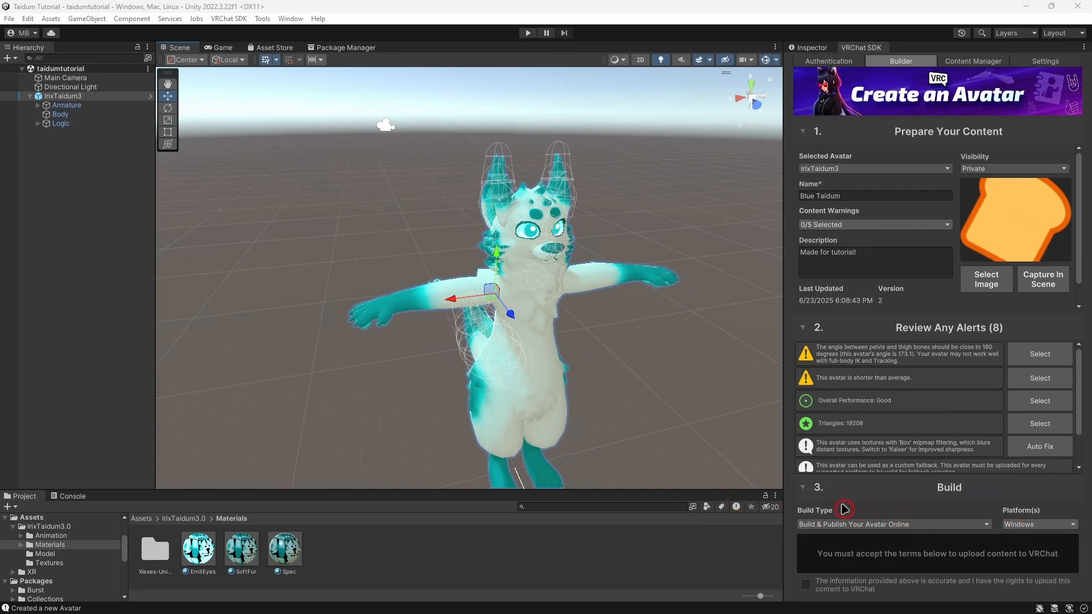
Step: Change the target platform from Windows to Android and expand the 11 alerts for review
click(1041, 525)
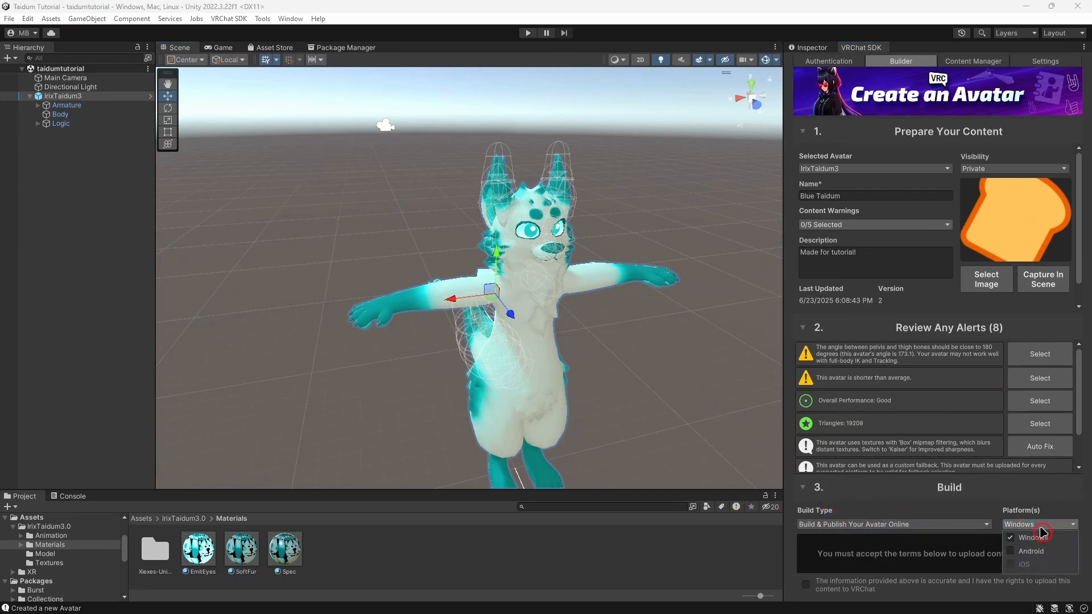
click(1015, 539)
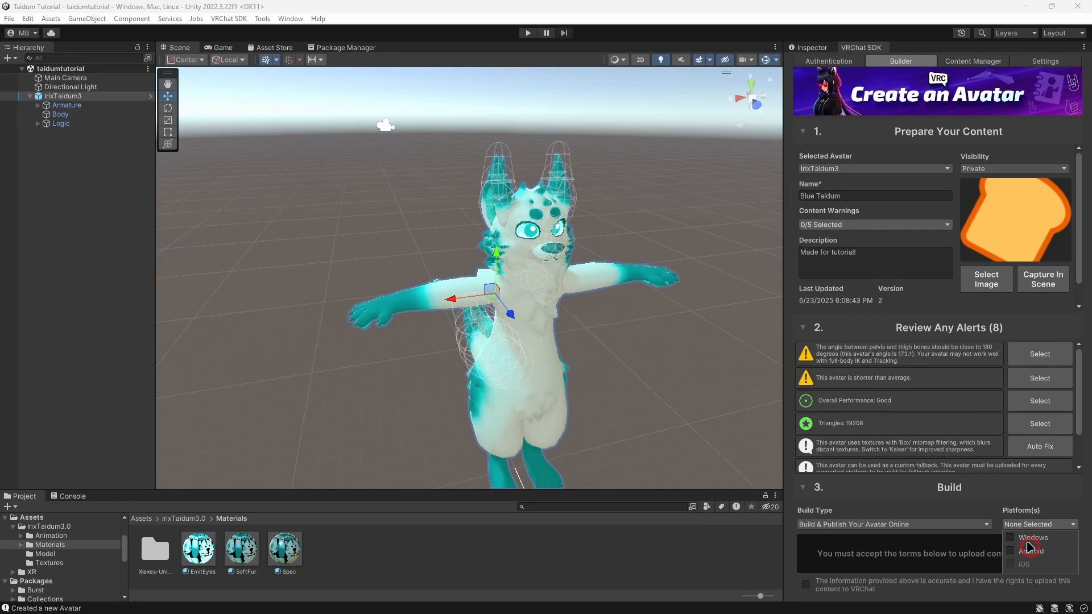
click(1015, 553)
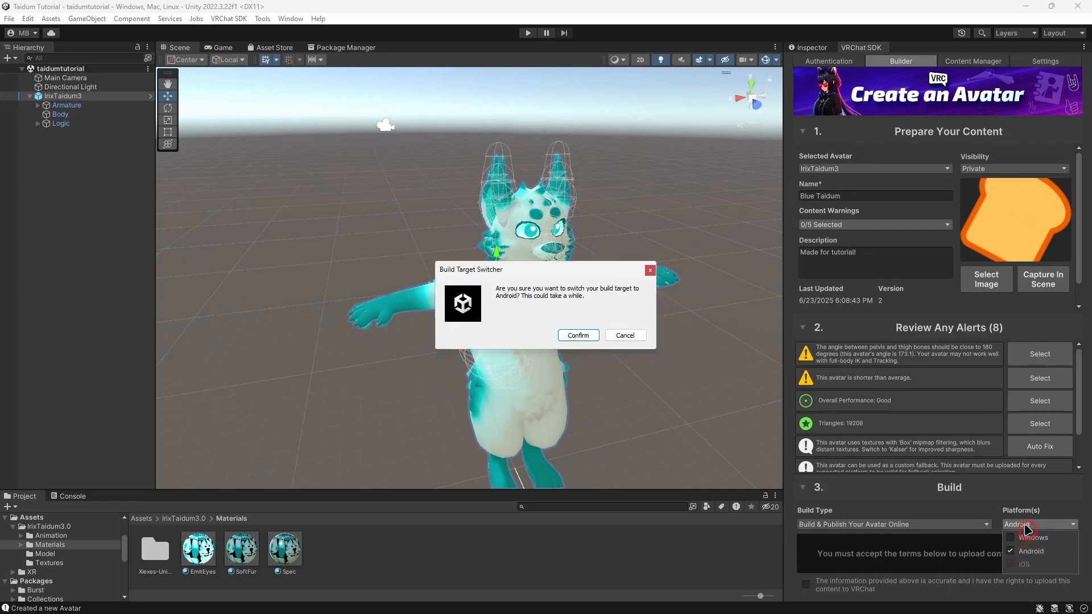
click(576, 335)
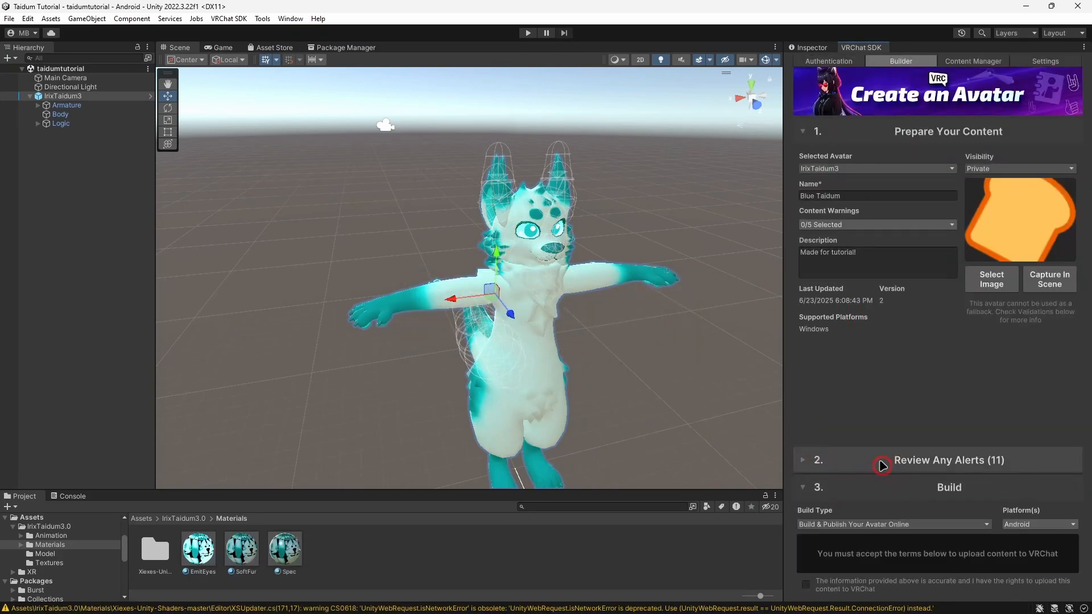
click(906, 462)
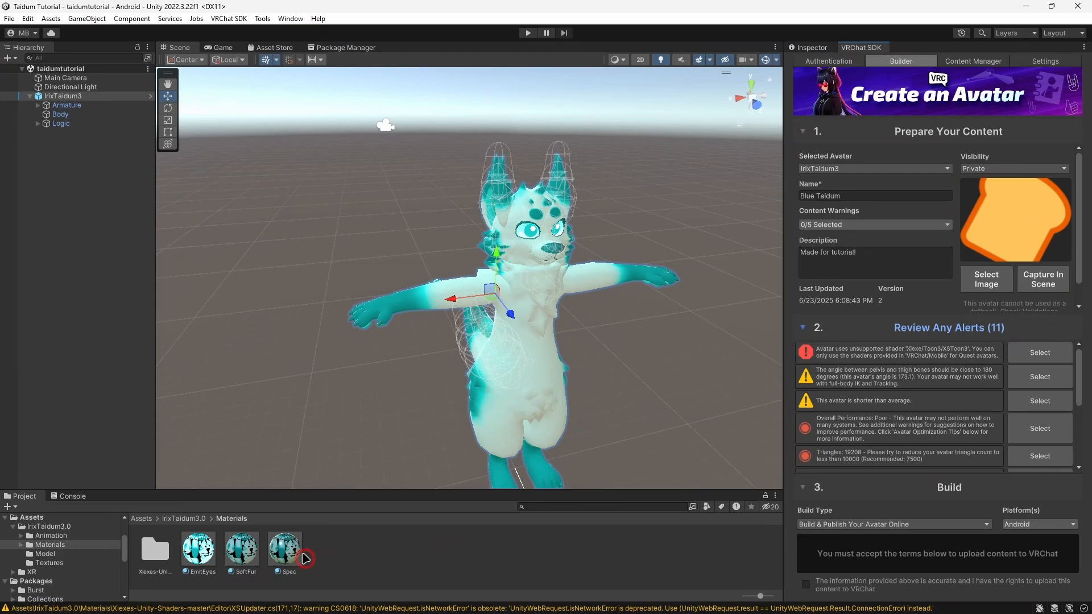
Step: Create a new folder named quest mats inside the Materials folder
click(824, 47)
click(288, 560)
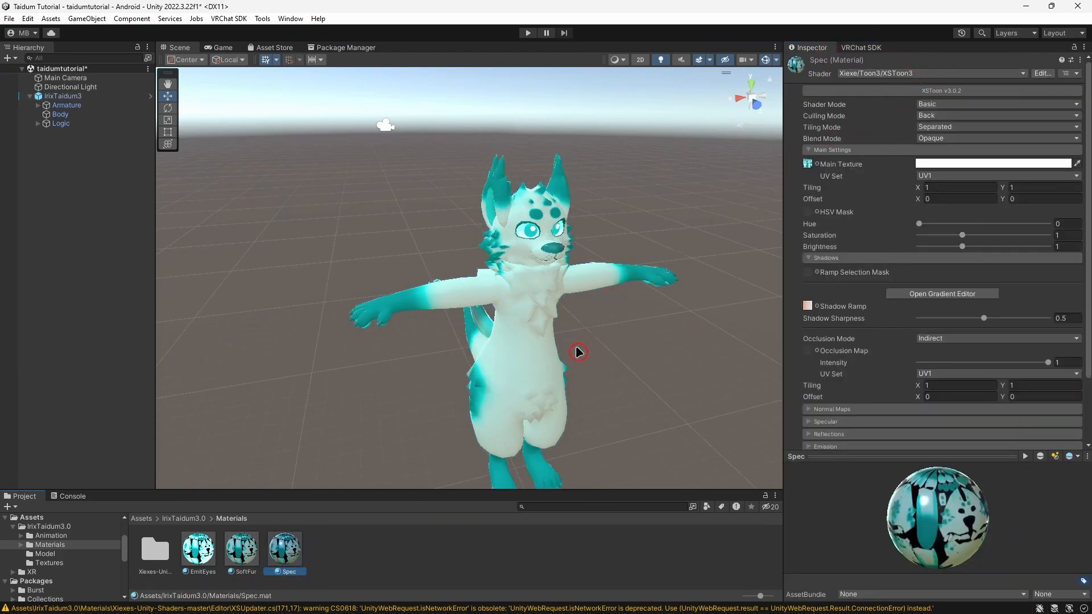
click(321, 563)
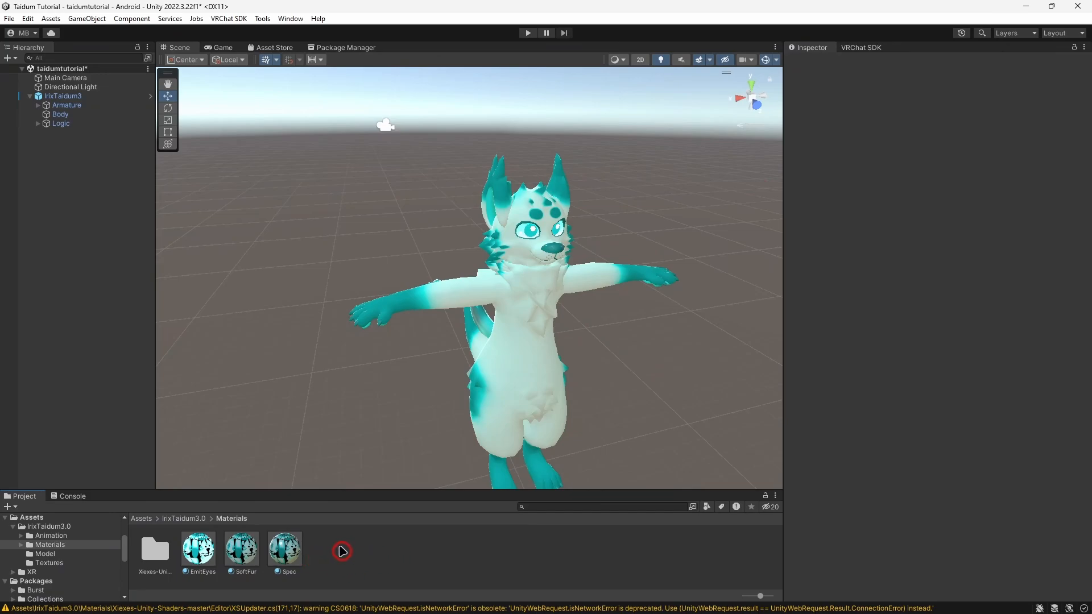
right_click(393, 563)
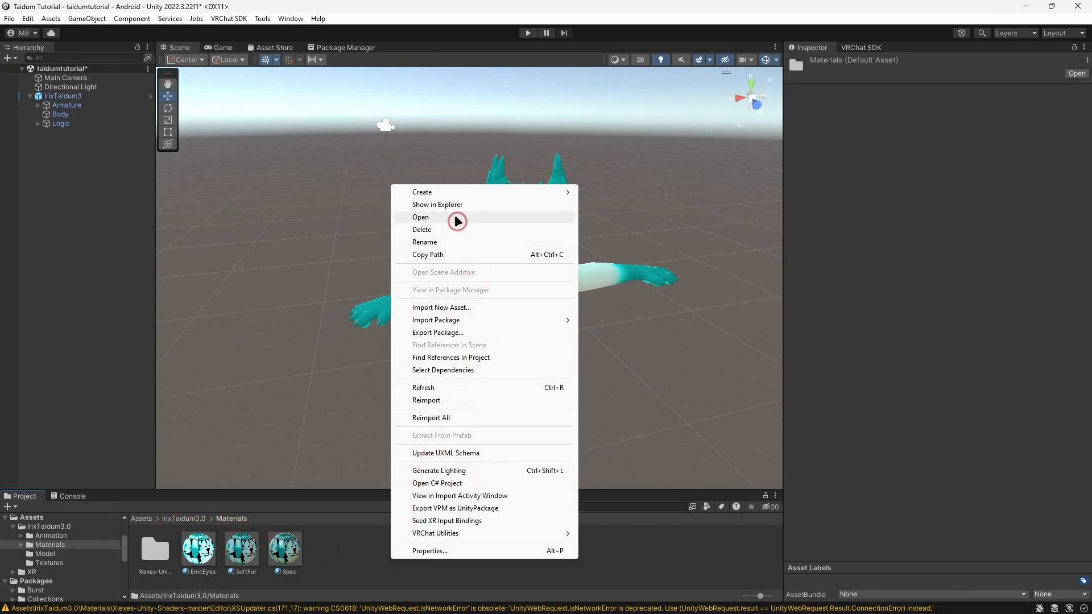
mouse_move(444, 193)
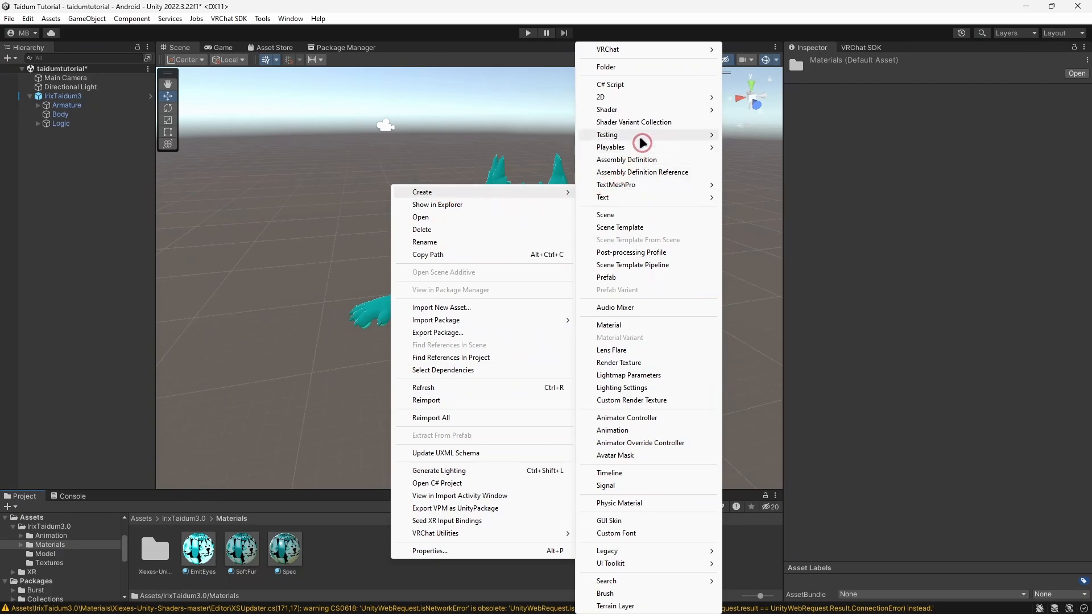
click(634, 68)
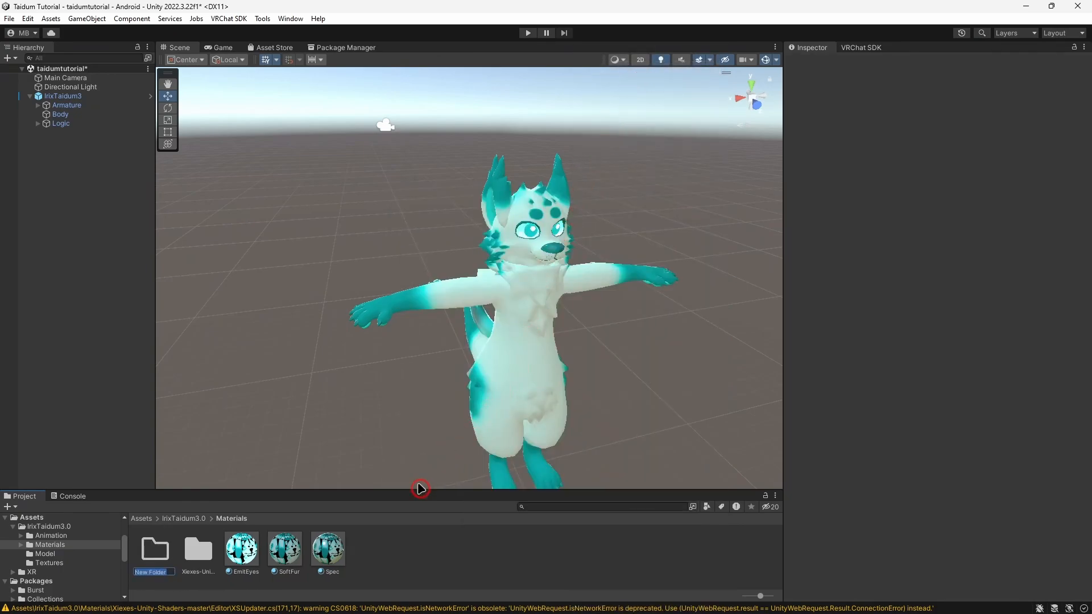
text(o)
click(374, 560)
click(358, 562)
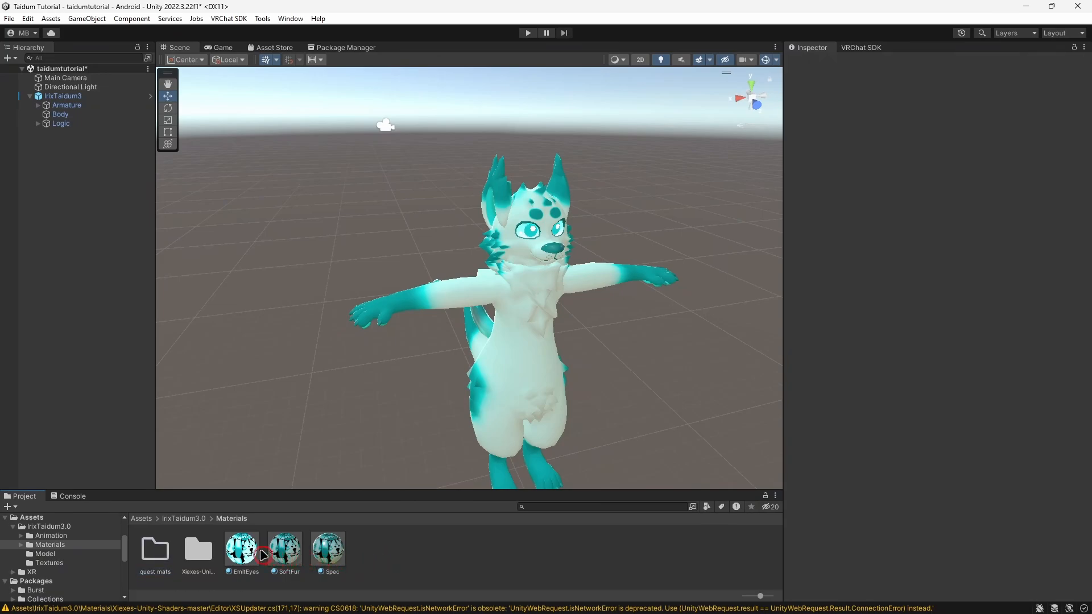
Step: Copy the EmitEyes, SoftFur and Spec materials into the quest mats folder
click(235, 550)
ctrl+click(282, 552)
ctrl+click(322, 554)
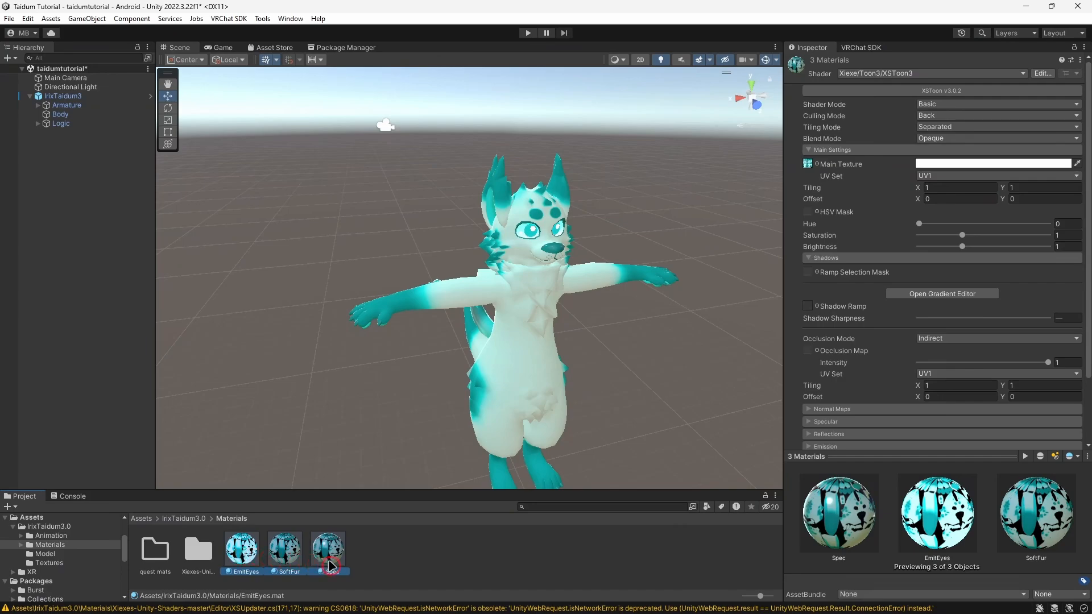
click(381, 555)
double_click(155, 549)
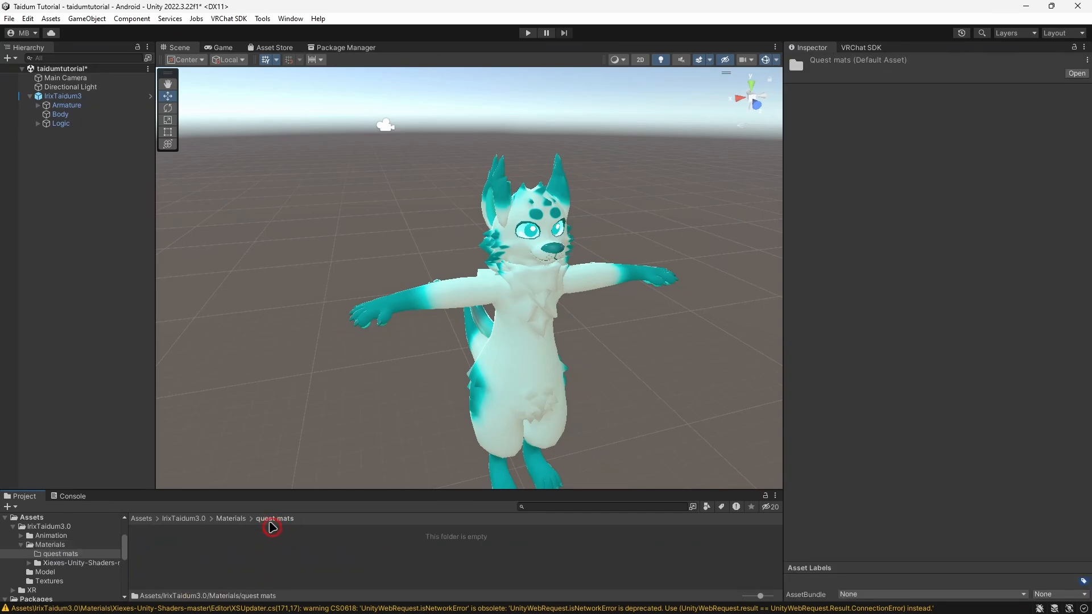
click(310, 552)
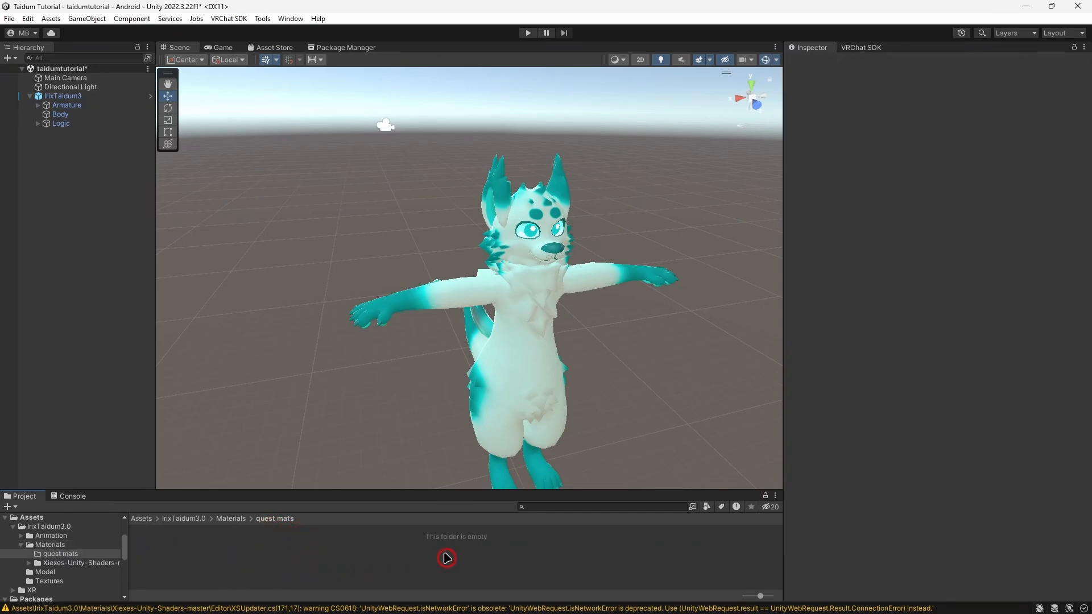
key(ctrl+v)
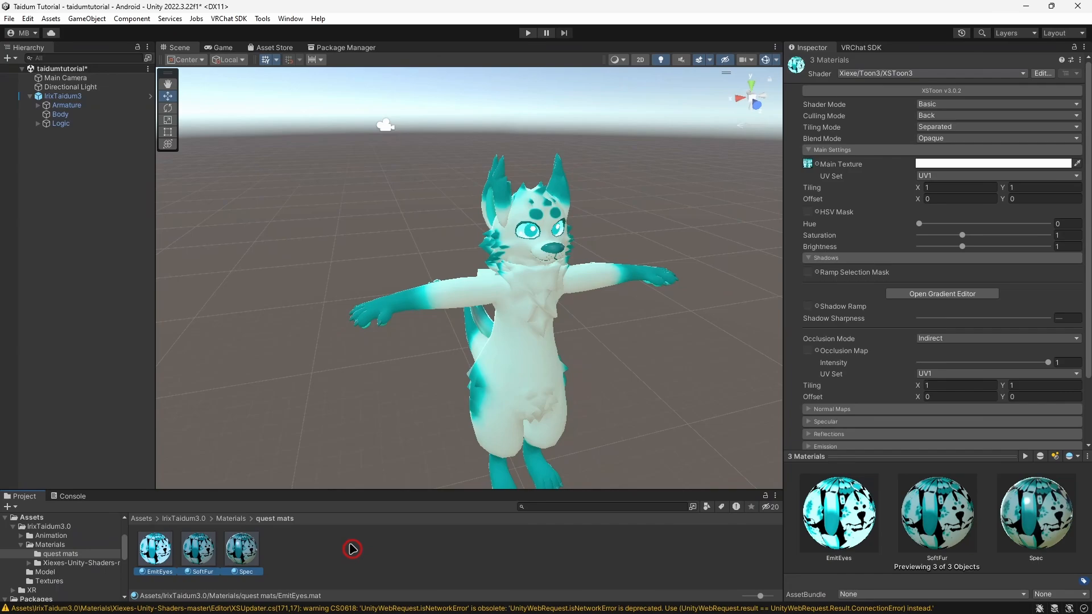
click(231, 518)
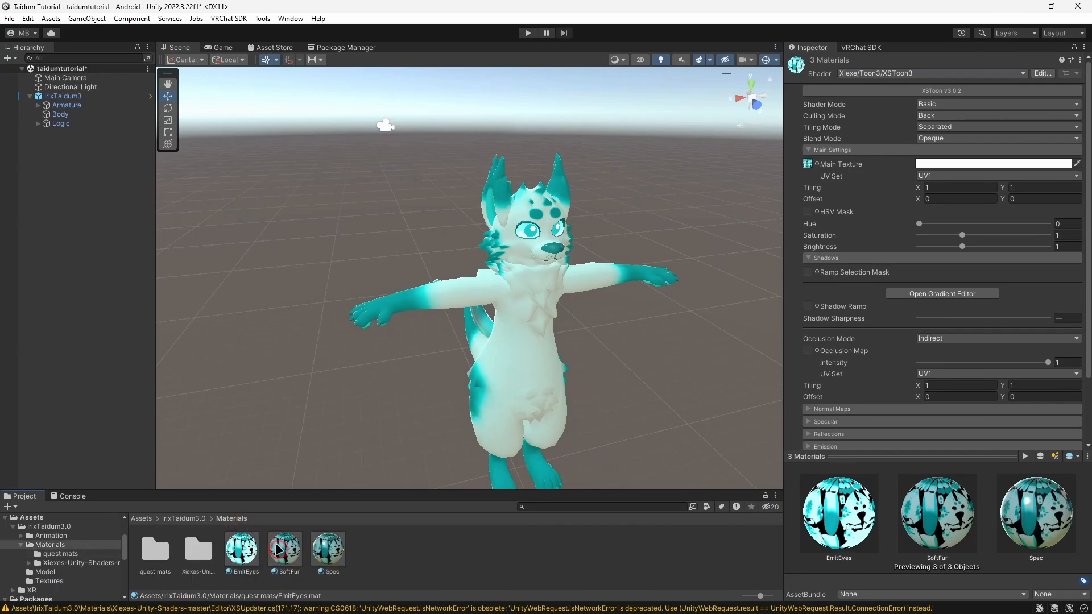
double_click(155, 550)
click(340, 550)
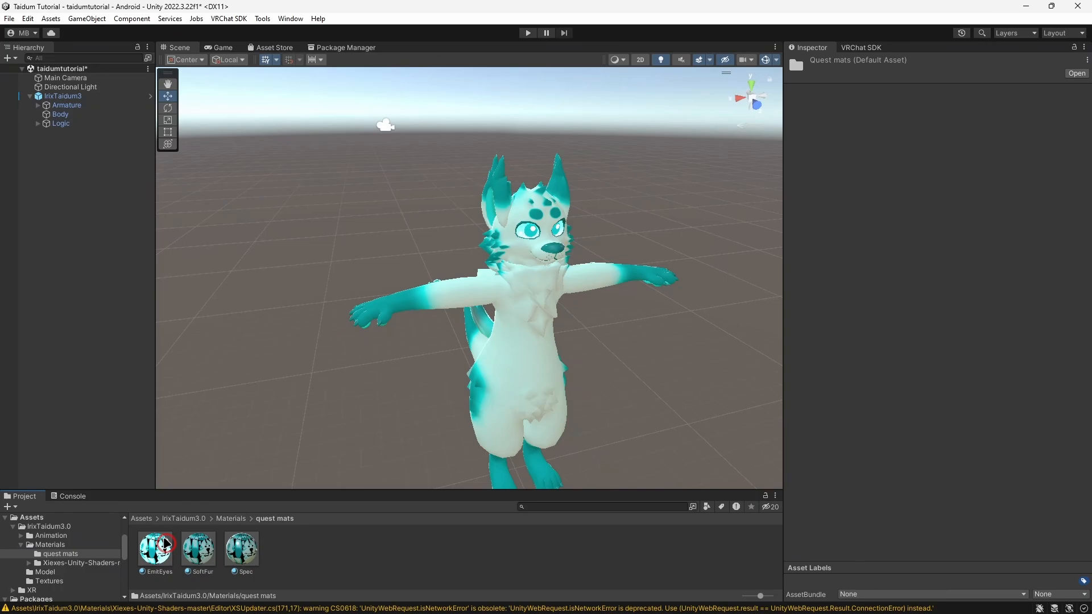
Step: Give the EmitEyes copy the VRChat/Mobile/Standard Lite shader and turn on its emission
click(165, 544)
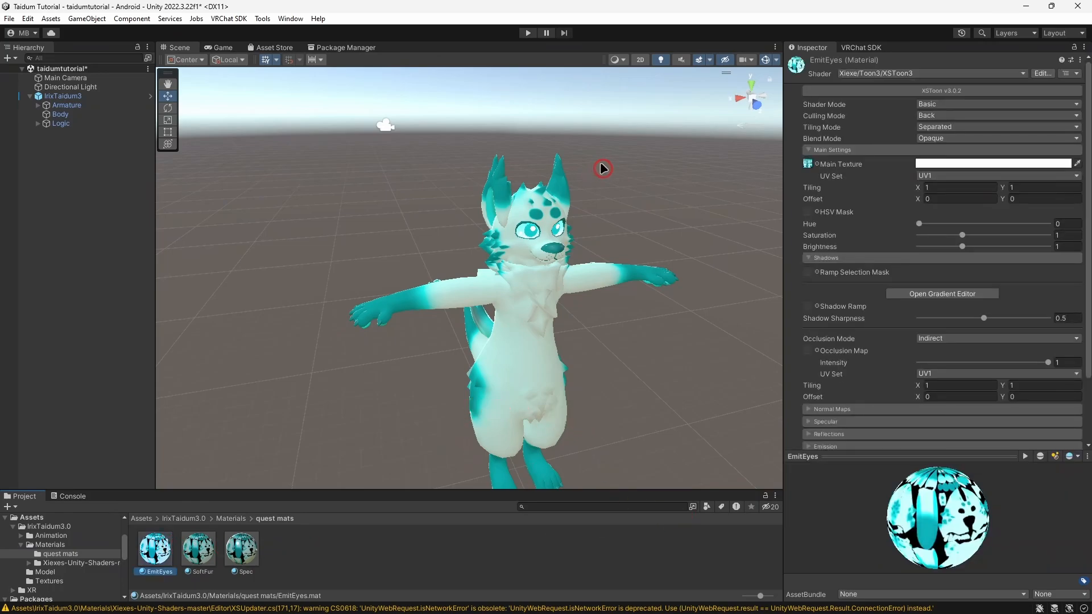
click(907, 75)
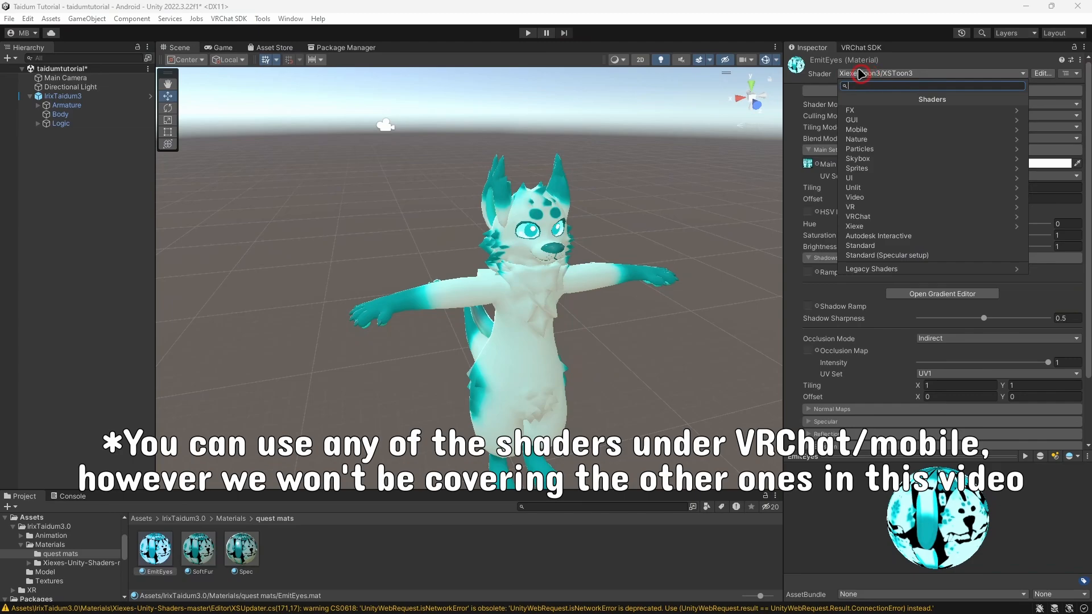
click(878, 221)
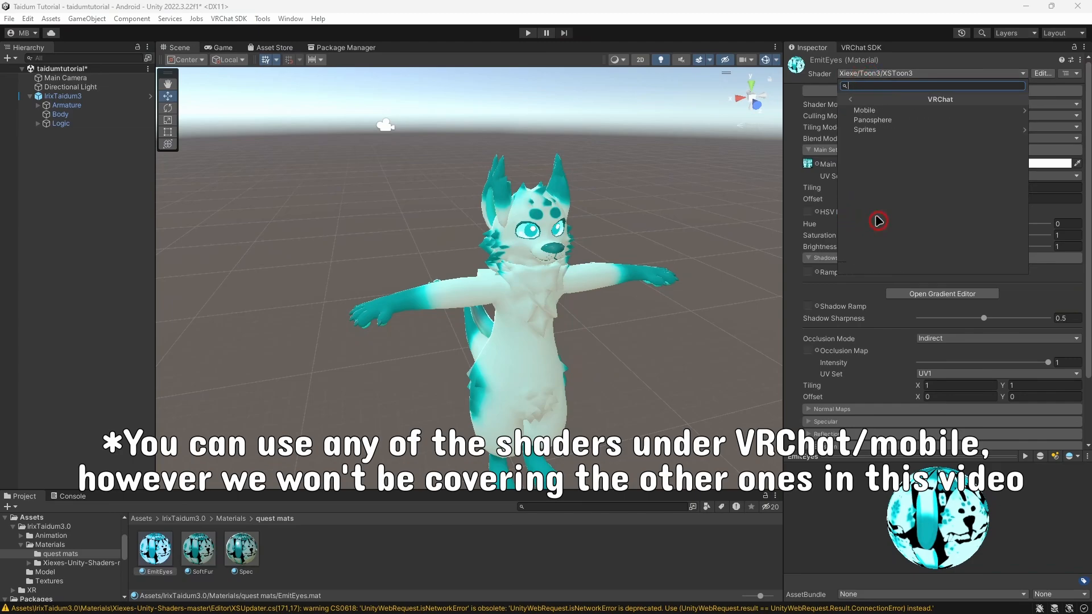
click(871, 116)
click(878, 195)
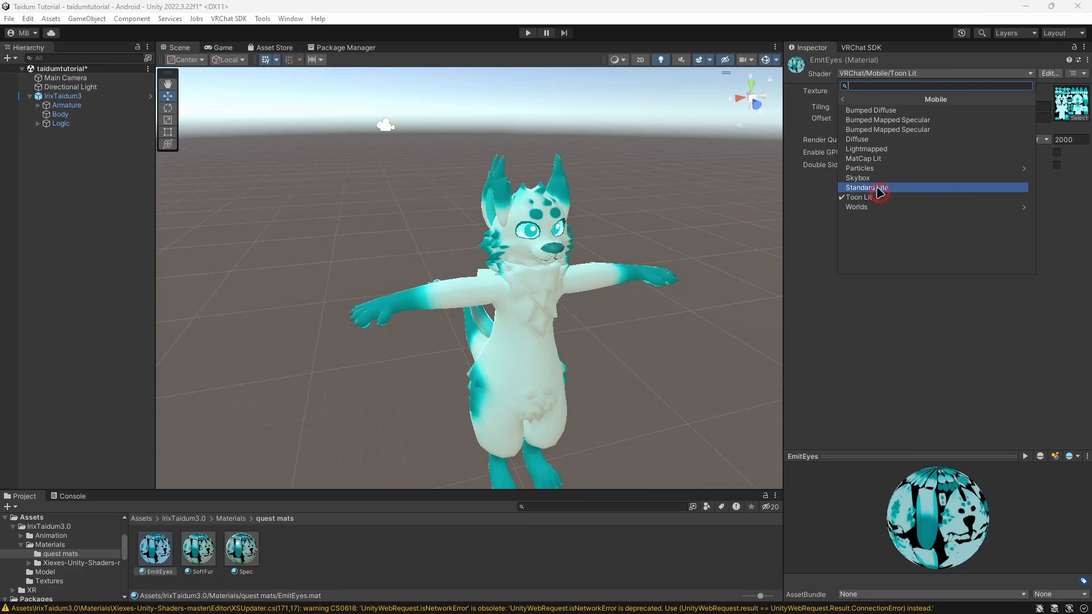
click(880, 188)
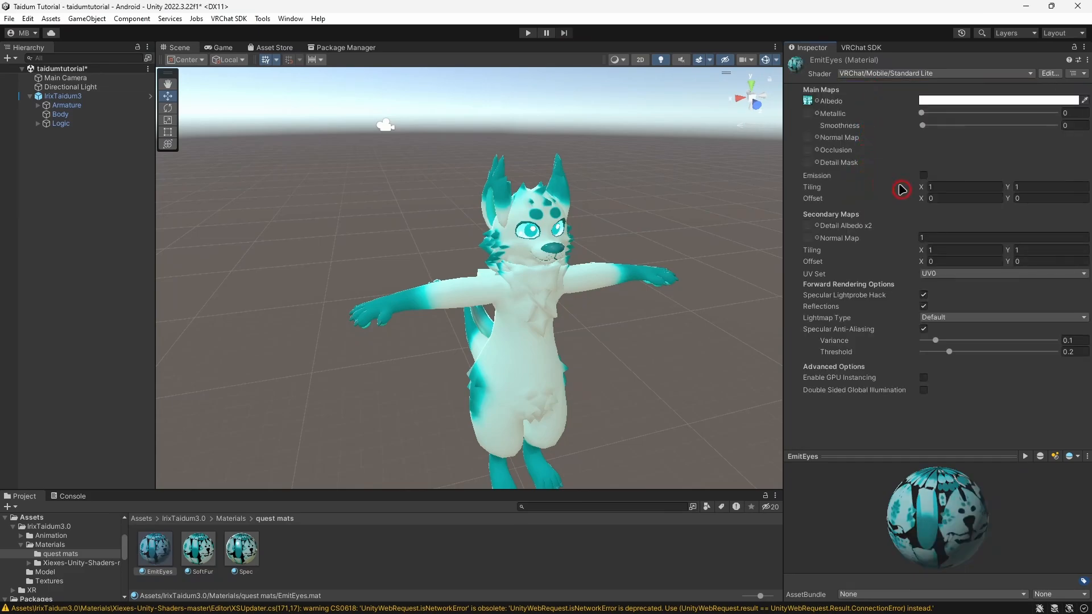
click(923, 178)
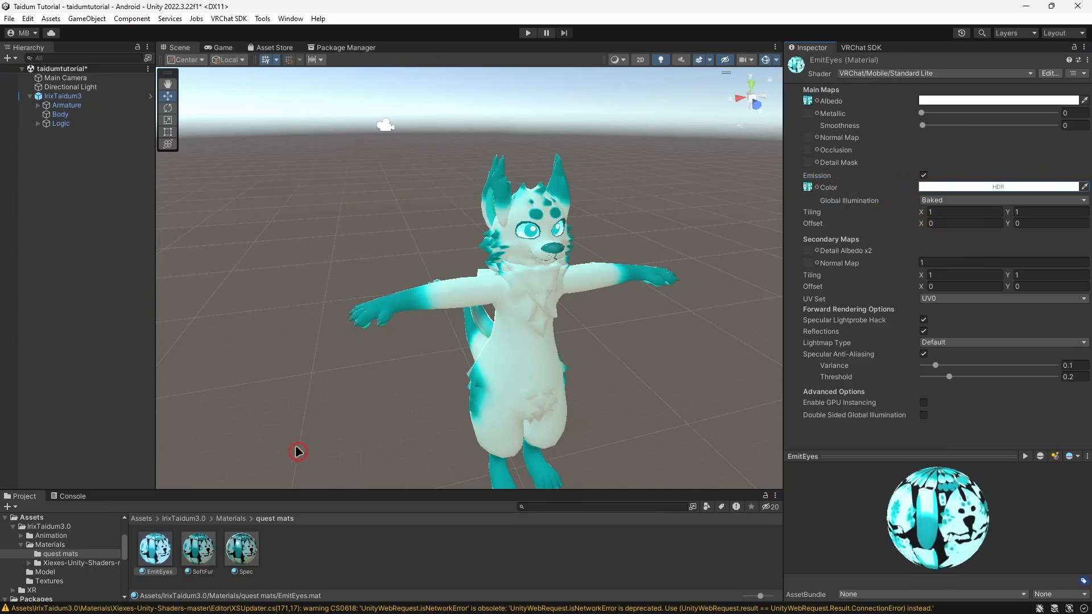
click(201, 550)
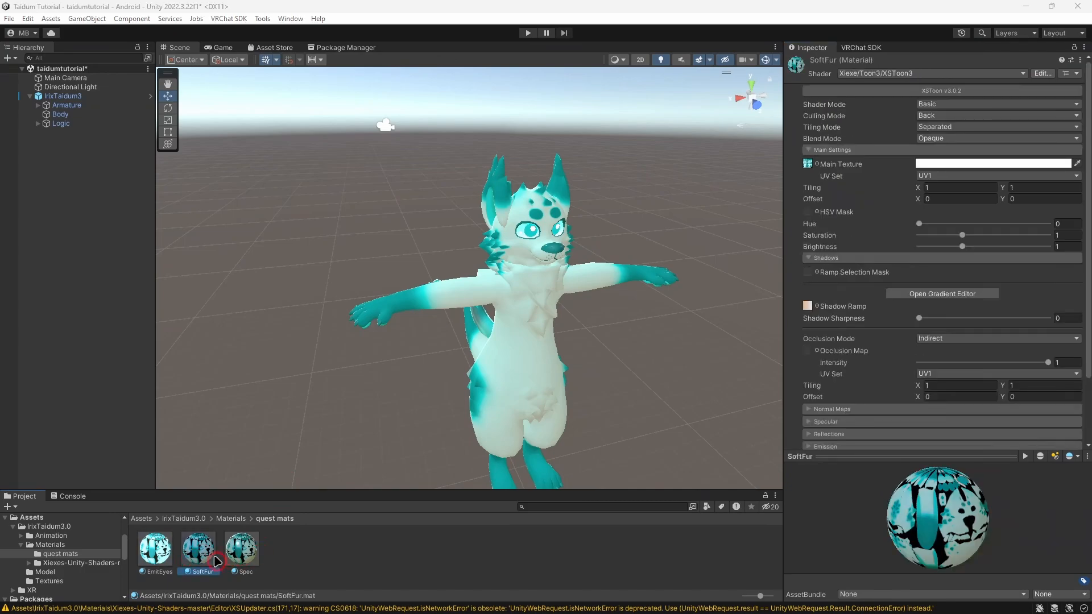
Step: Set the SoftFur material's shader to VRChat/Mobile/Toon Lit
click(897, 73)
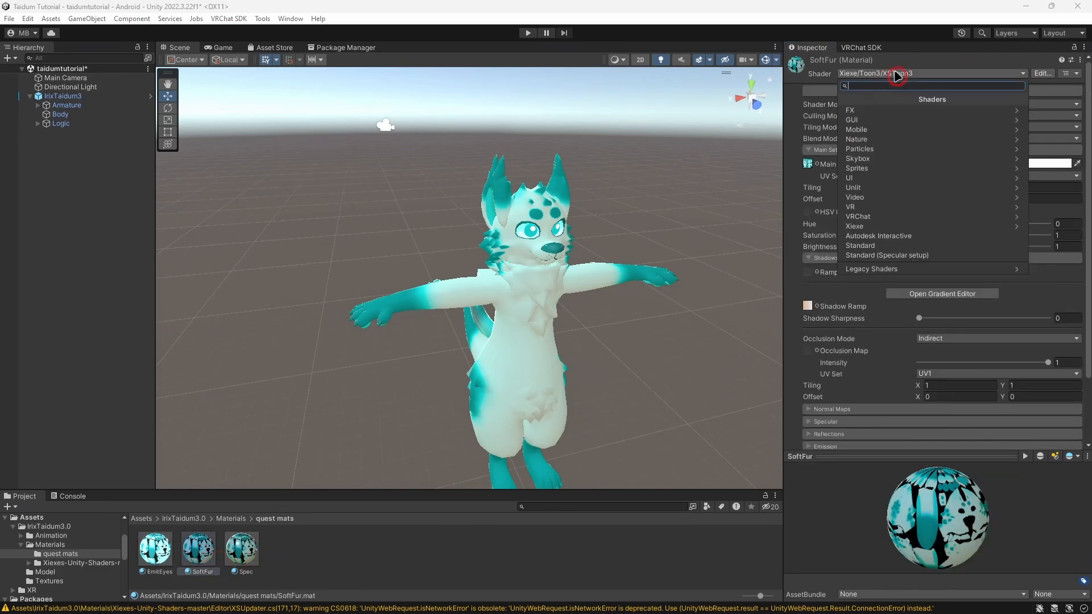
click(879, 217)
click(876, 111)
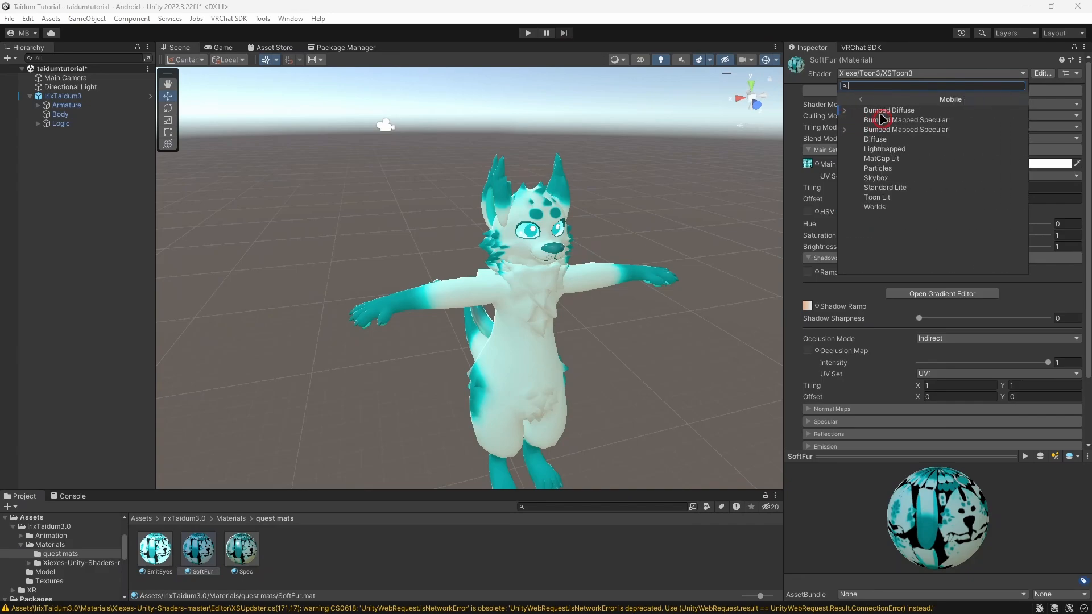
click(880, 197)
Step: Set the Spec material's shader to VRChat/Mobile/Standard Lite
click(241, 549)
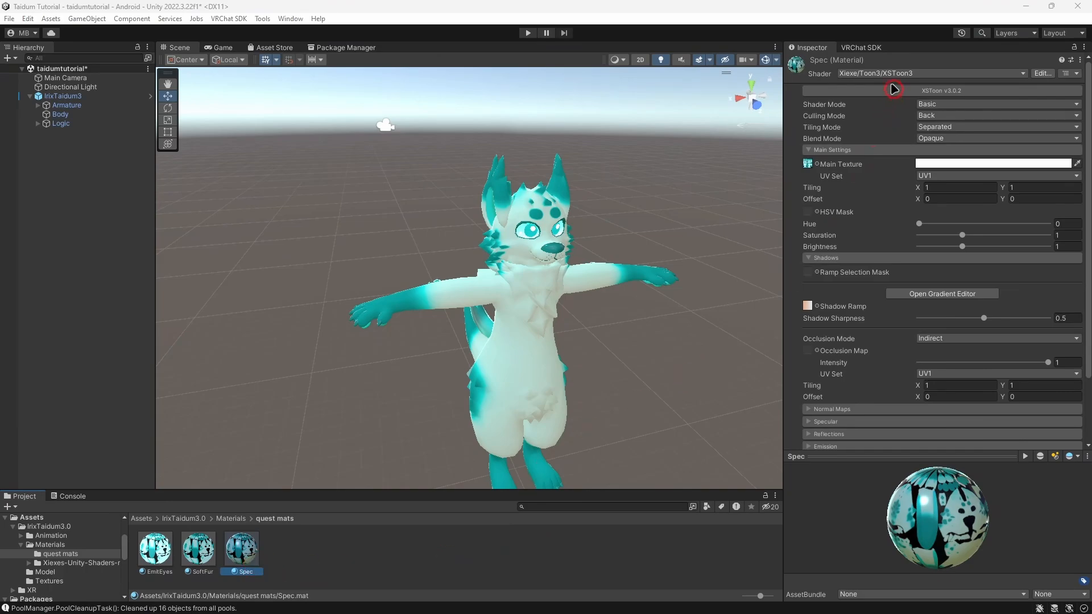
click(908, 74)
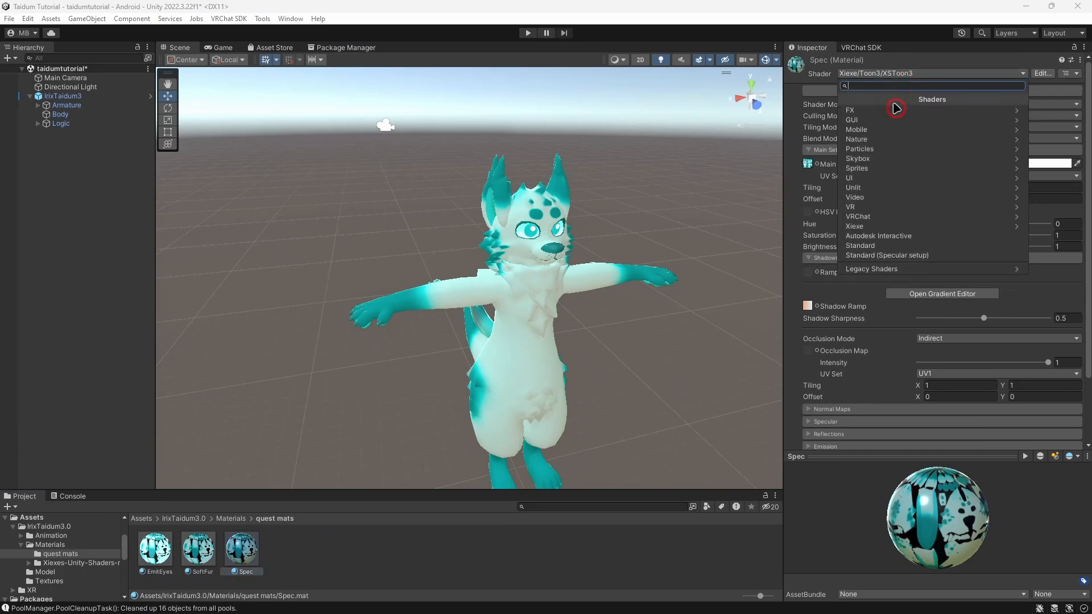
click(895, 216)
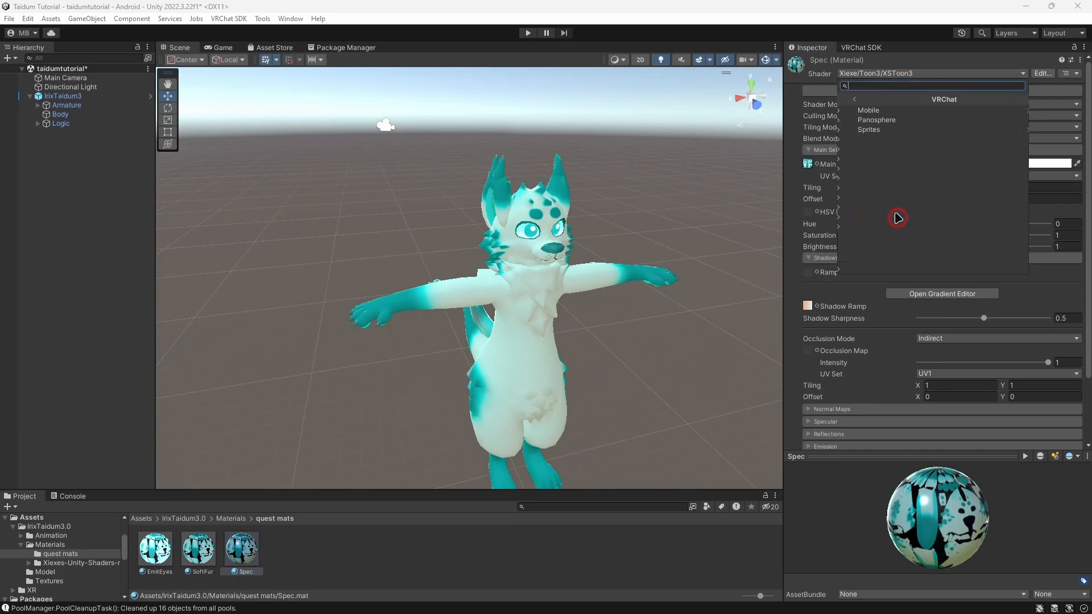
click(884, 108)
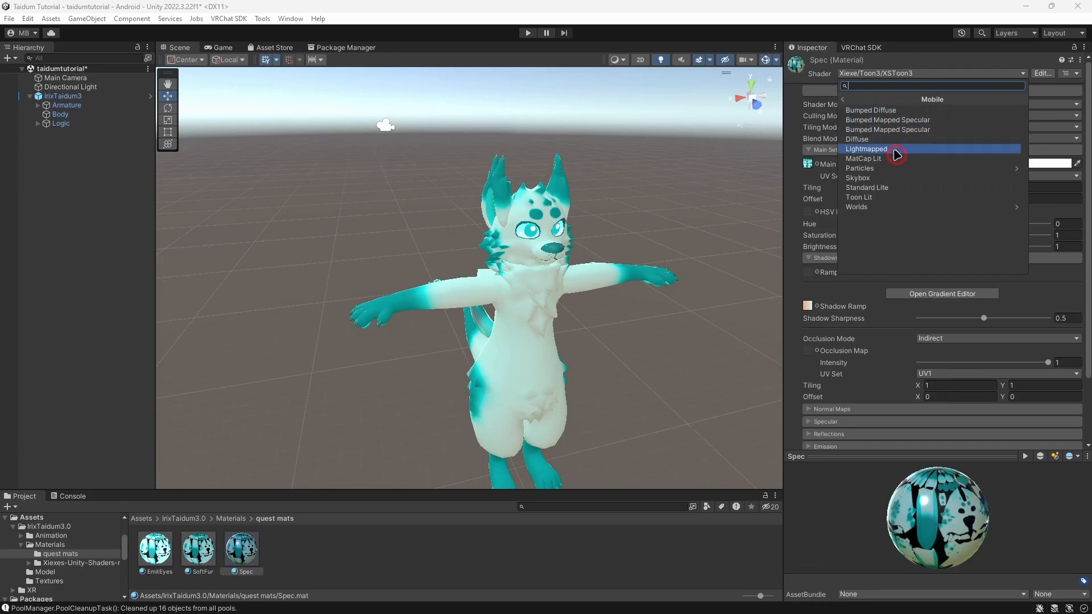
click(878, 189)
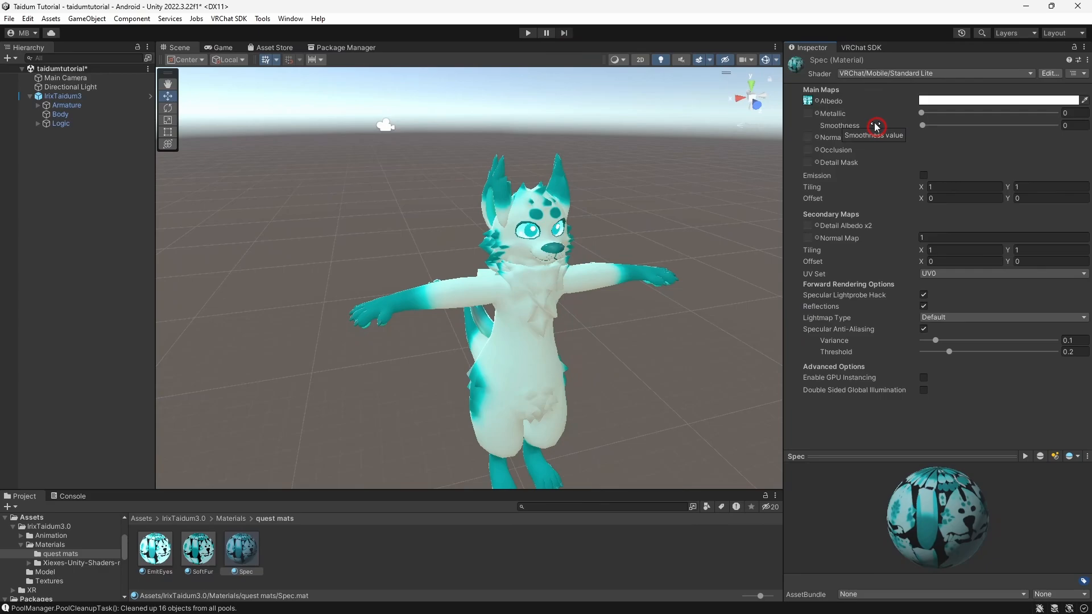
Step: Set the Spec material's smoothness to 0.5
scroll(742, 144, up, 3)
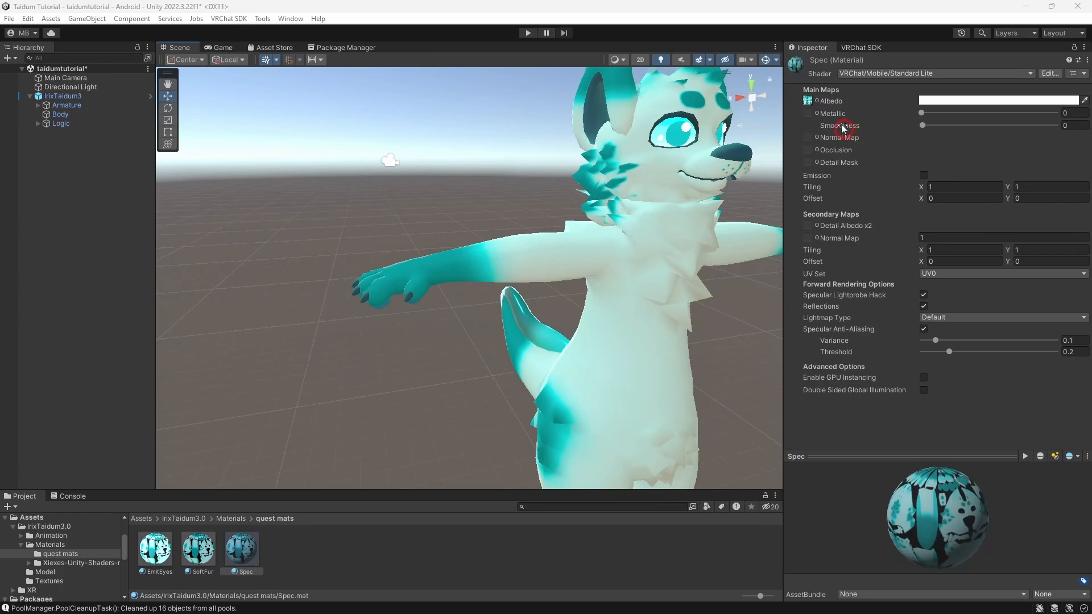
click(1076, 128)
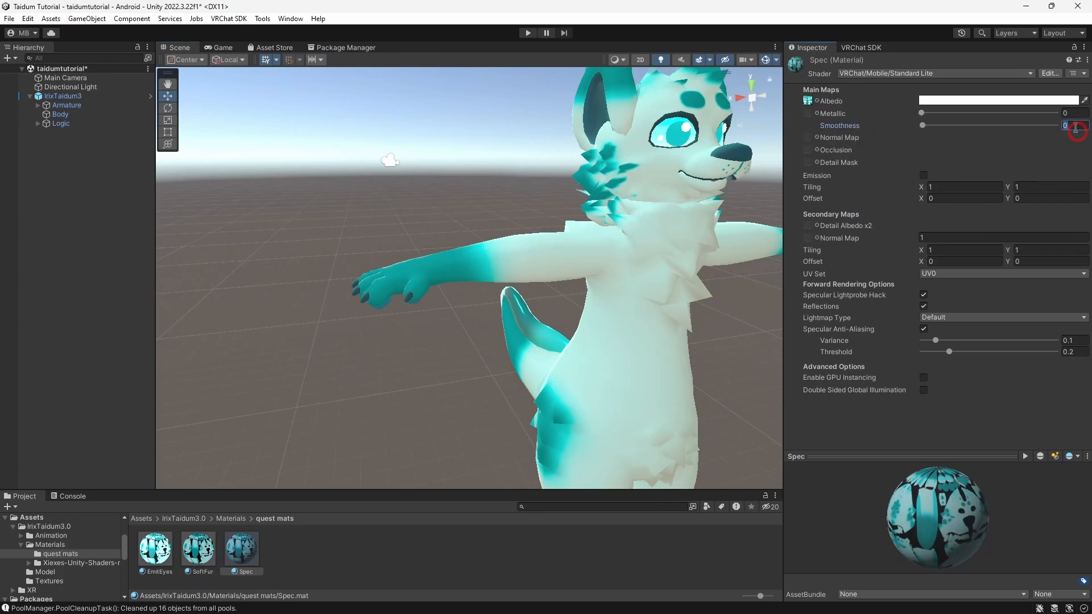
text(.5)
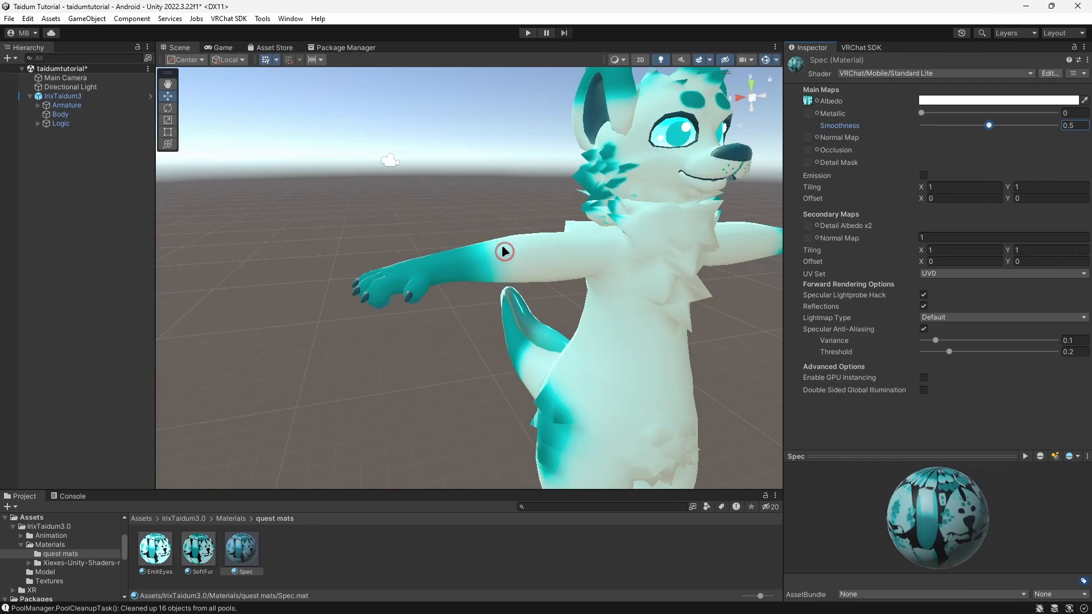
Step: Select the IrixTaidum3 avatar in the Hierarchy and bring up its context menu
scroll(495, 250, up, 3)
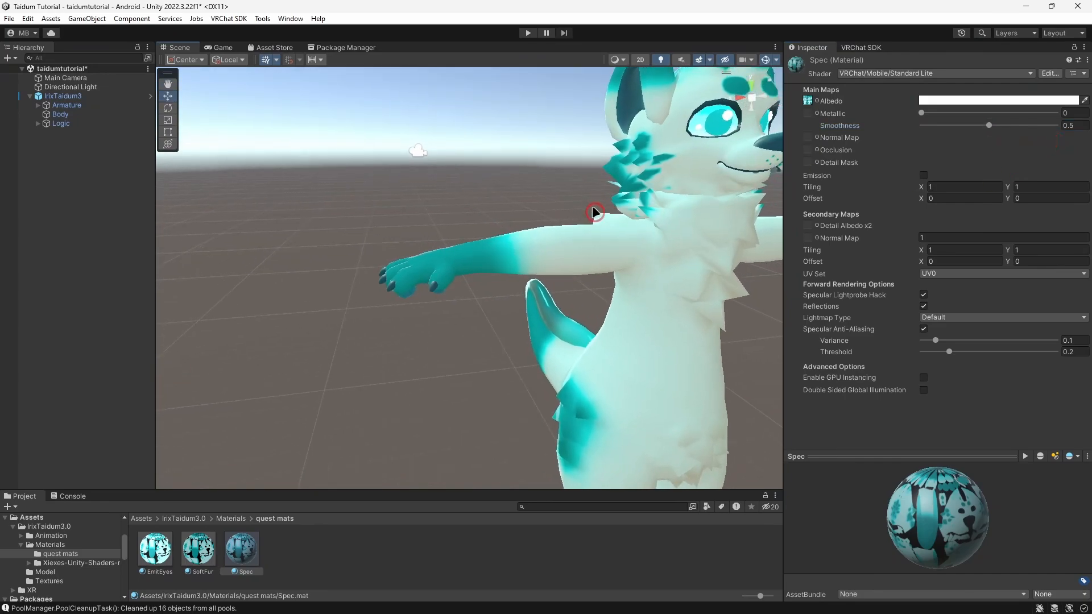
right_drag(594, 214, 605, 208)
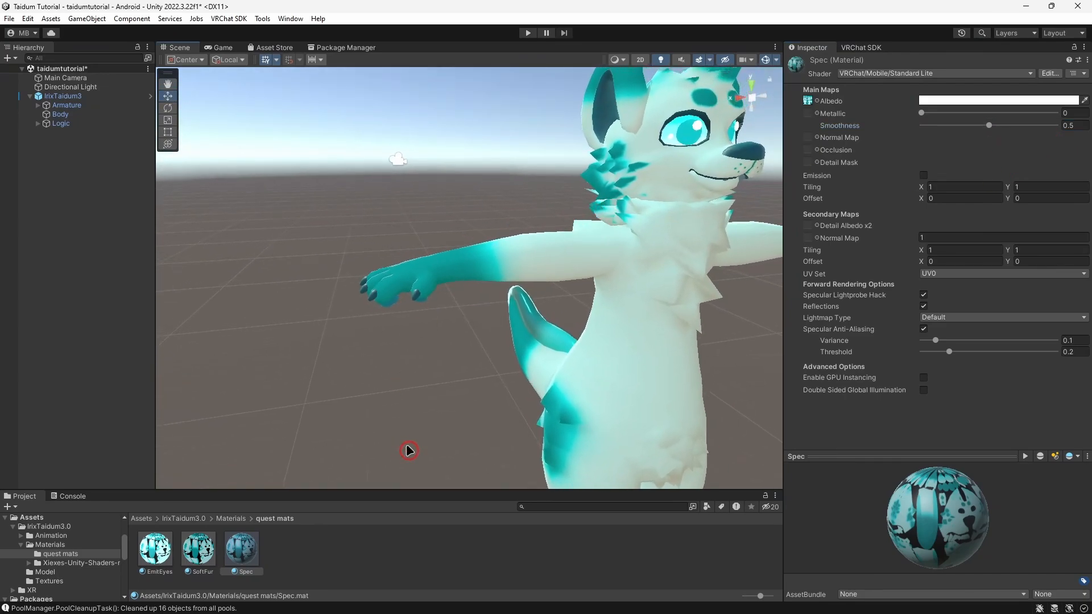
right_drag(442, 415, 468, 417)
click(79, 97)
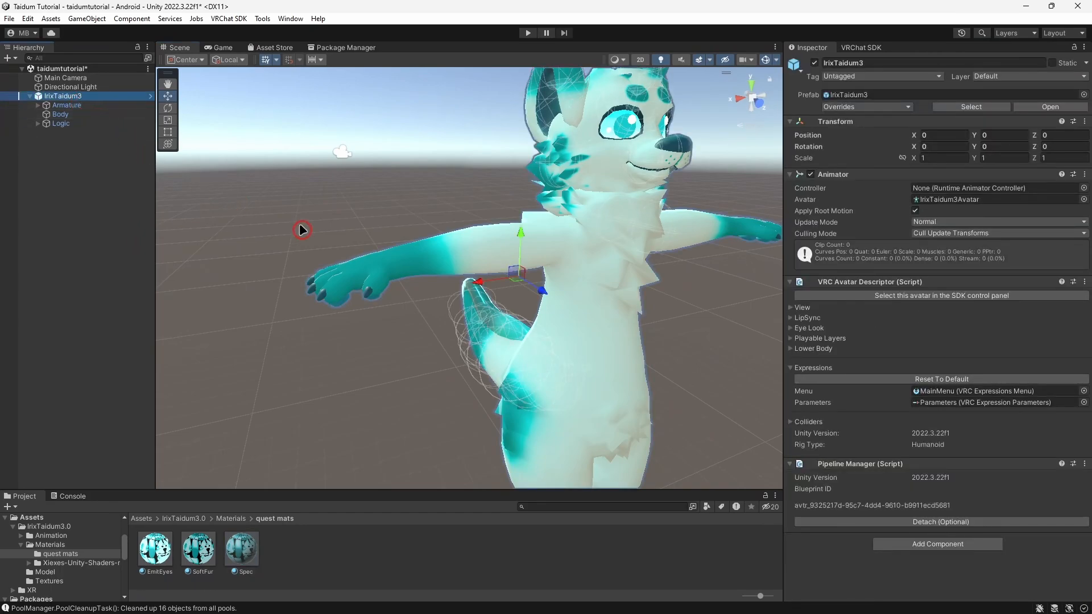
right_drag(485, 273, 476, 286)
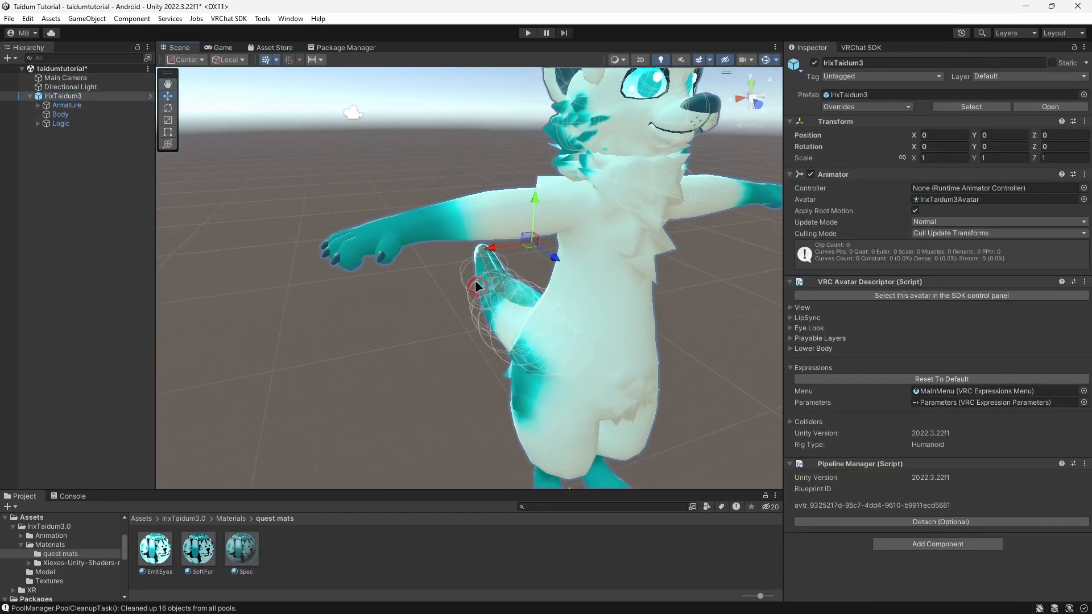
right_click(70, 97)
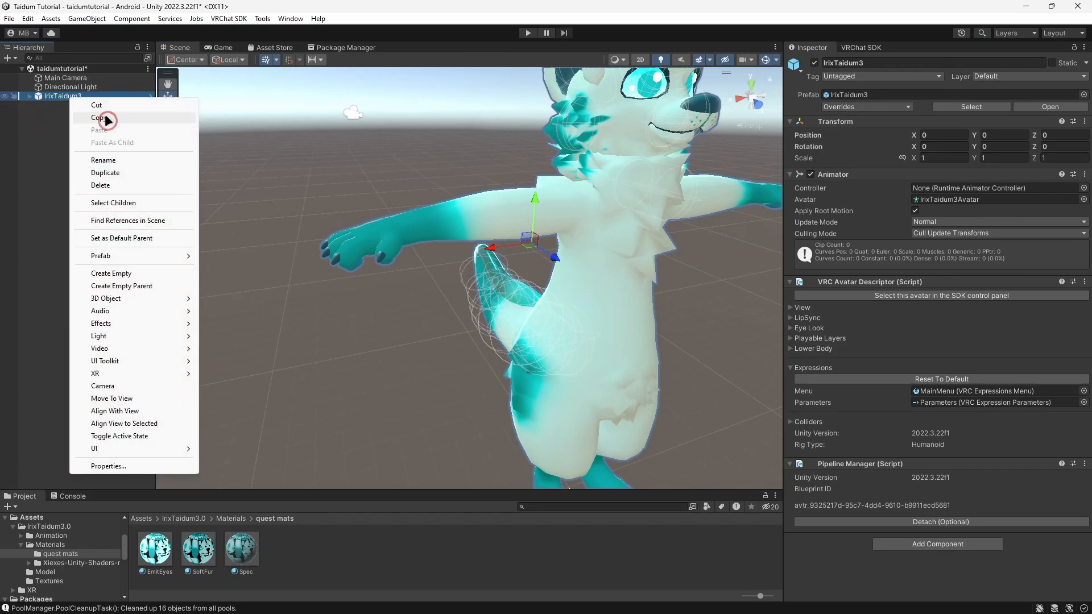
Step: Duplicate IrixTaidum3 and rename the copy to 'IrixTaidum3 quest'
click(131, 172)
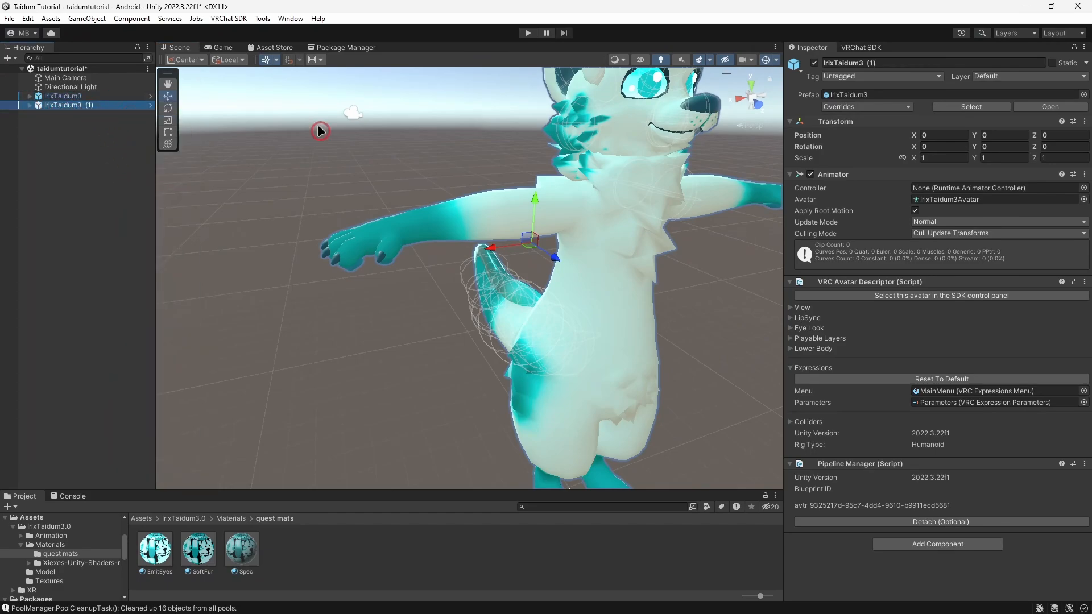
click(943, 63)
click(942, 64)
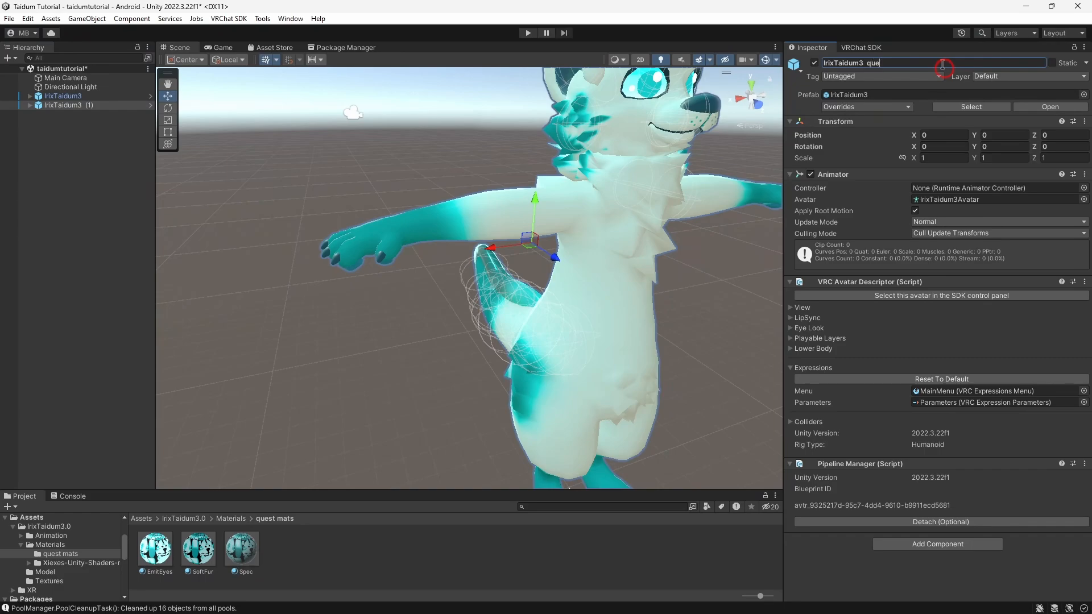
click(618, 162)
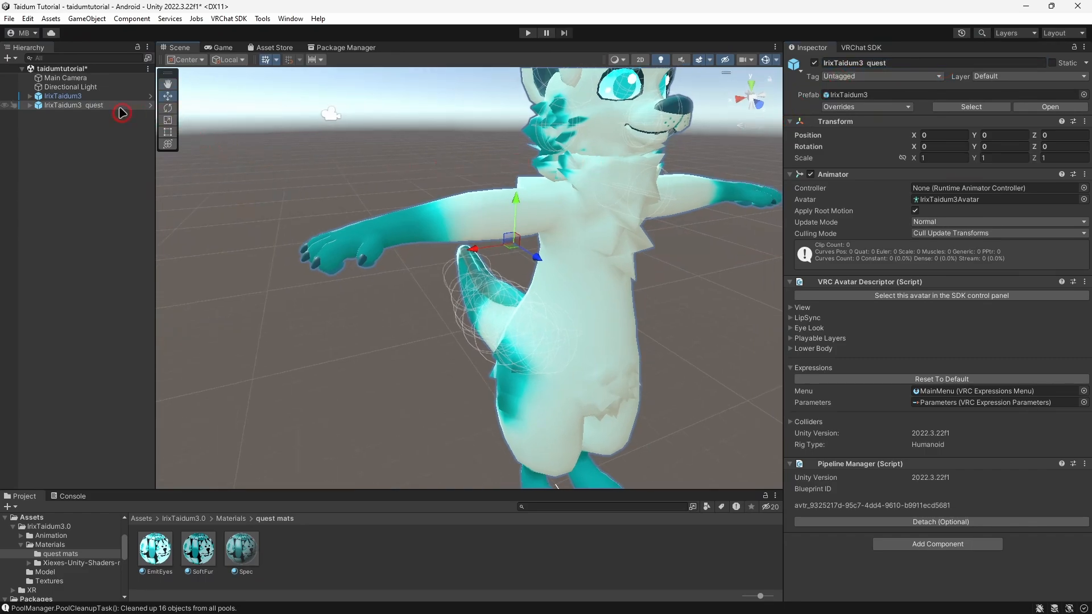
Step: Deactivate the original IrixTaidum3 so only the quest copy stays active
click(68, 104)
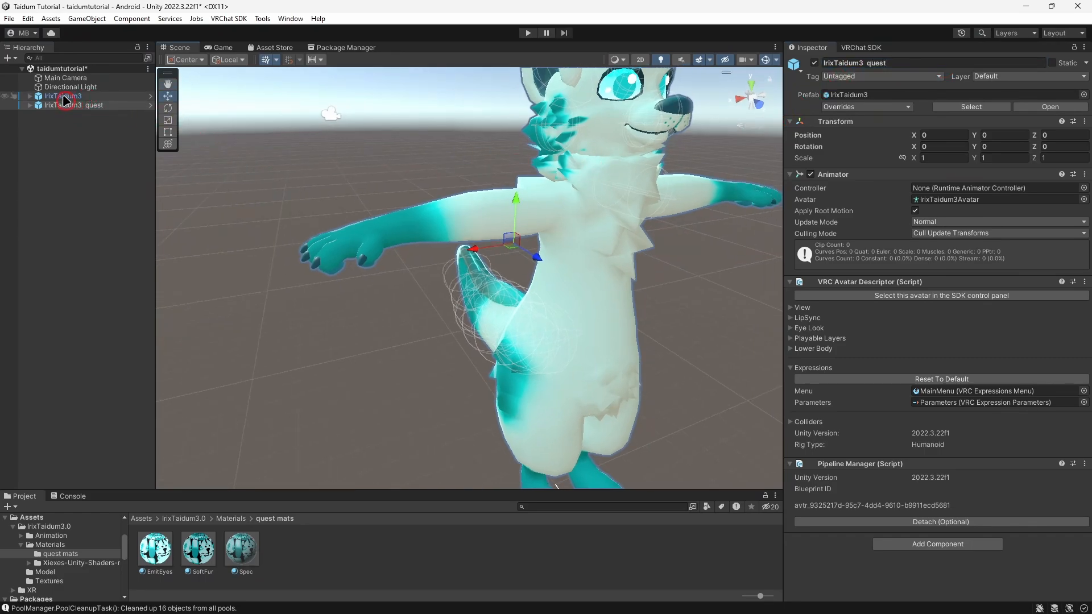
click(64, 98)
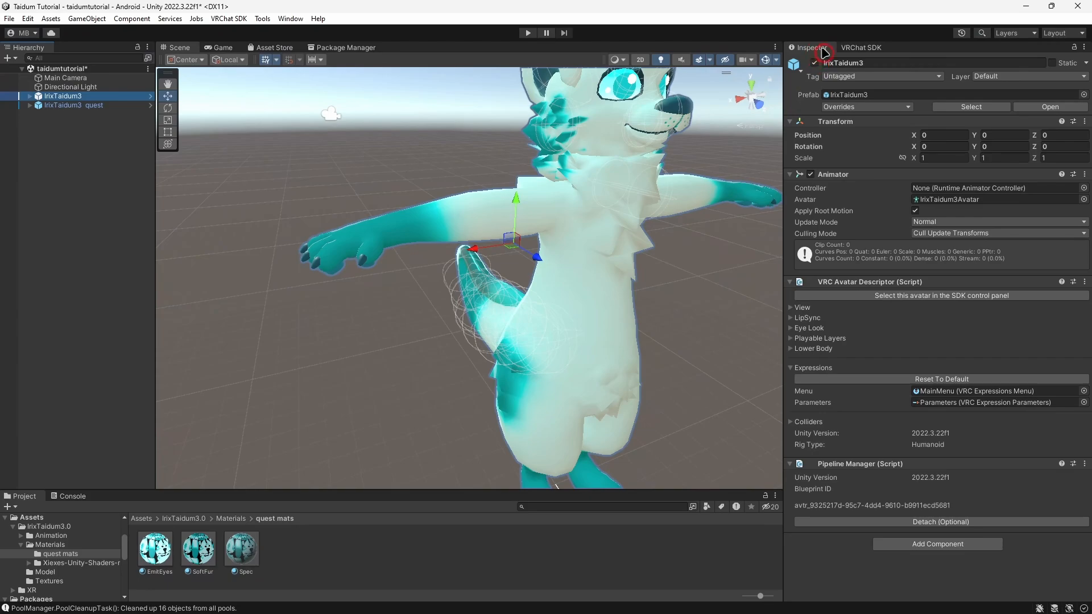
click(814, 65)
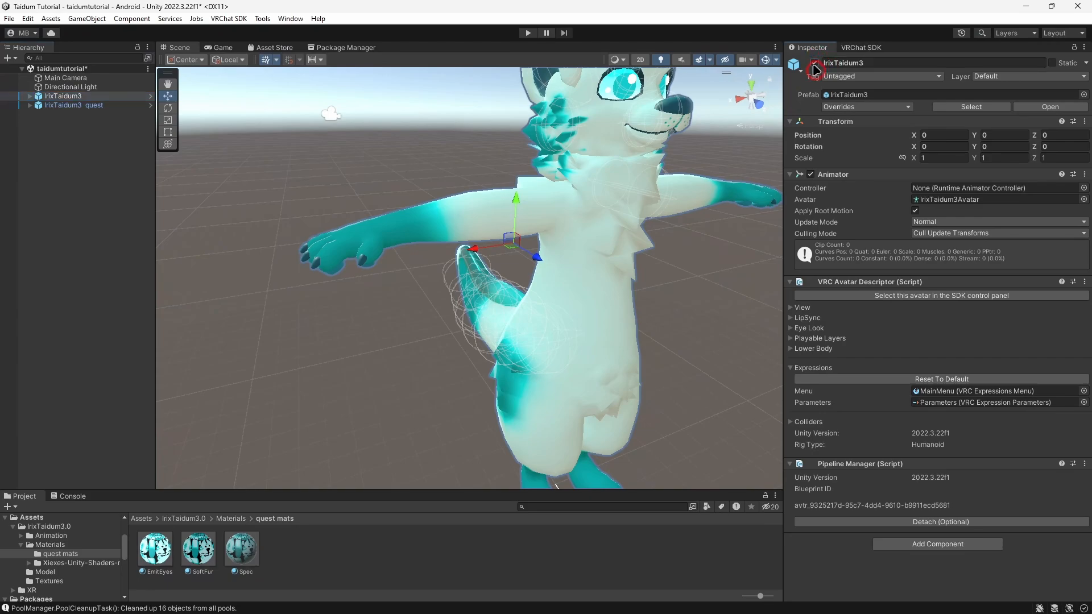
click(67, 106)
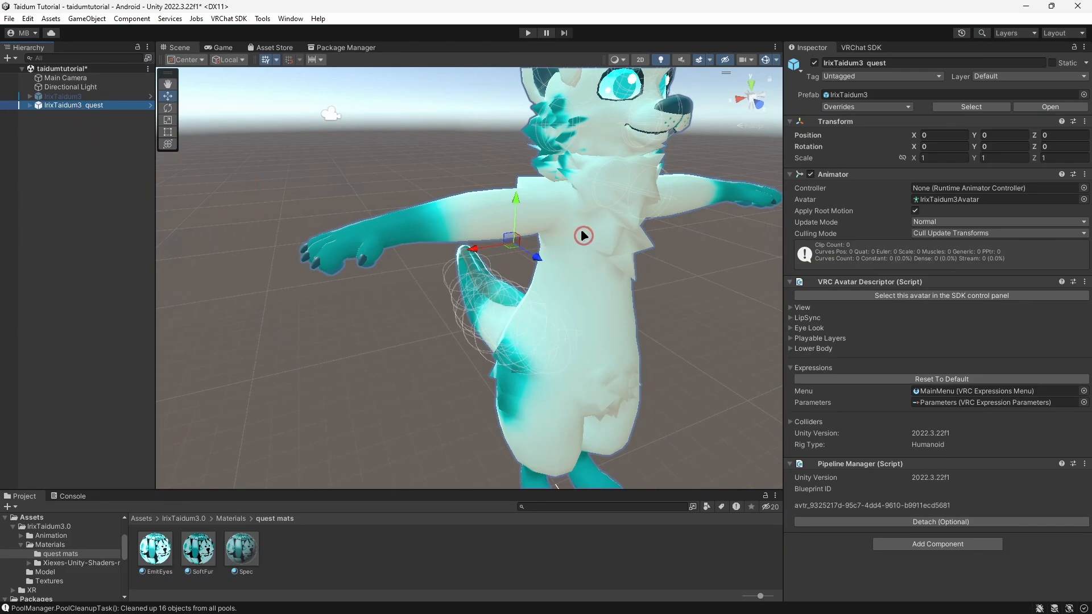
Step: Apply EmitEyes to the quest avatar's eyes and SoftFur to its body
key(f)
alt+drag(559, 225, 560, 226)
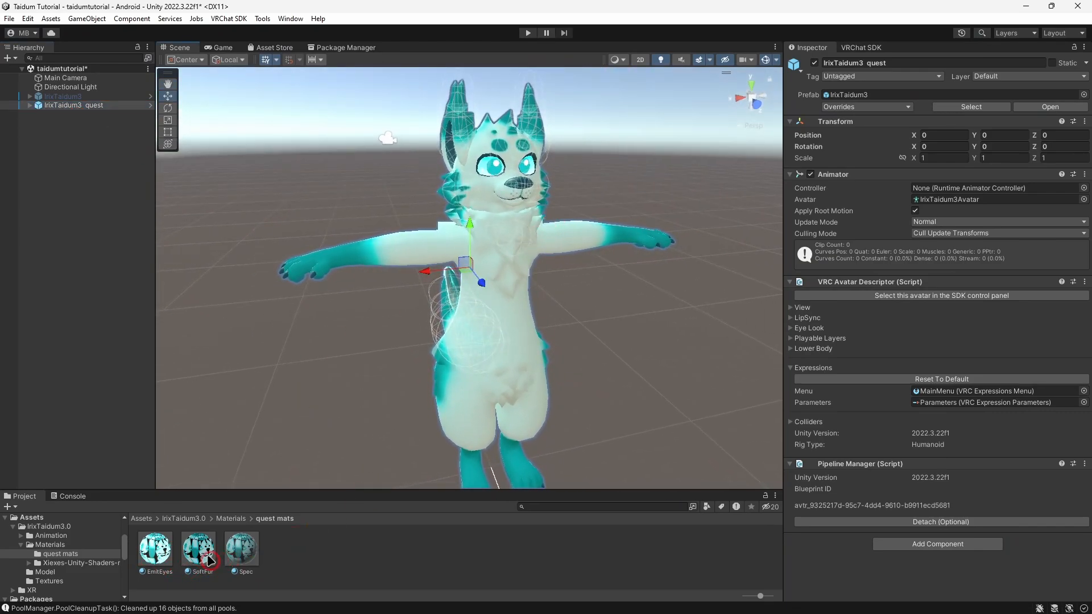
click(161, 549)
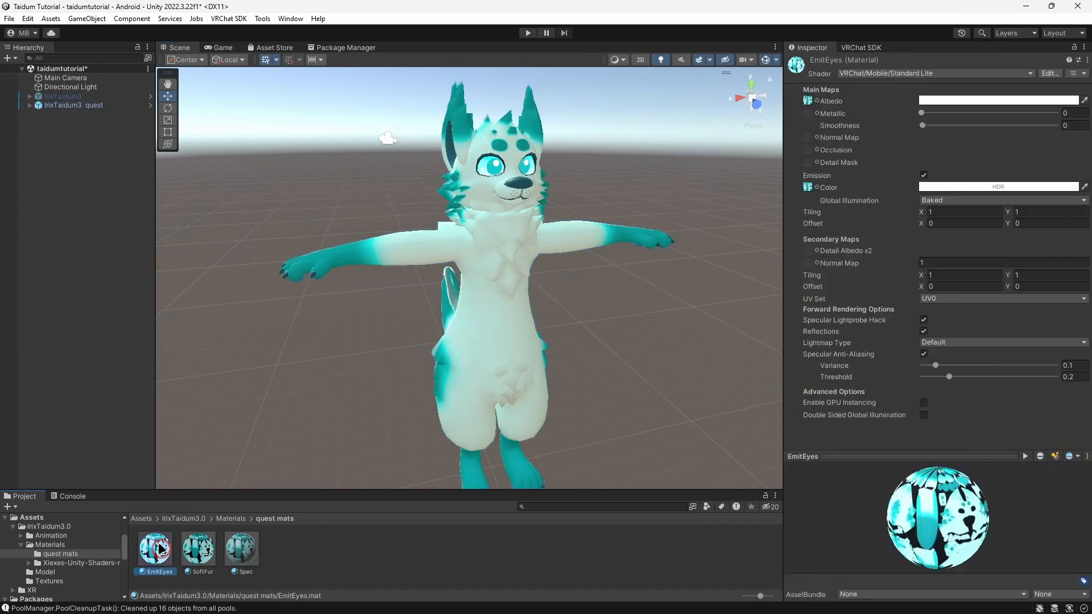
drag(162, 548, 490, 170)
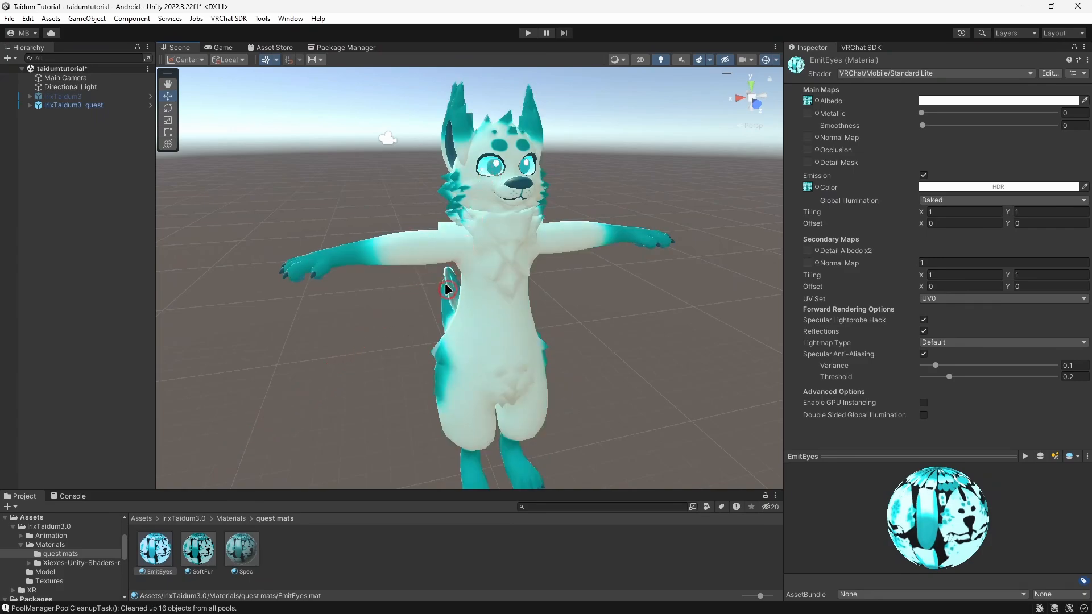
drag(200, 560, 507, 312)
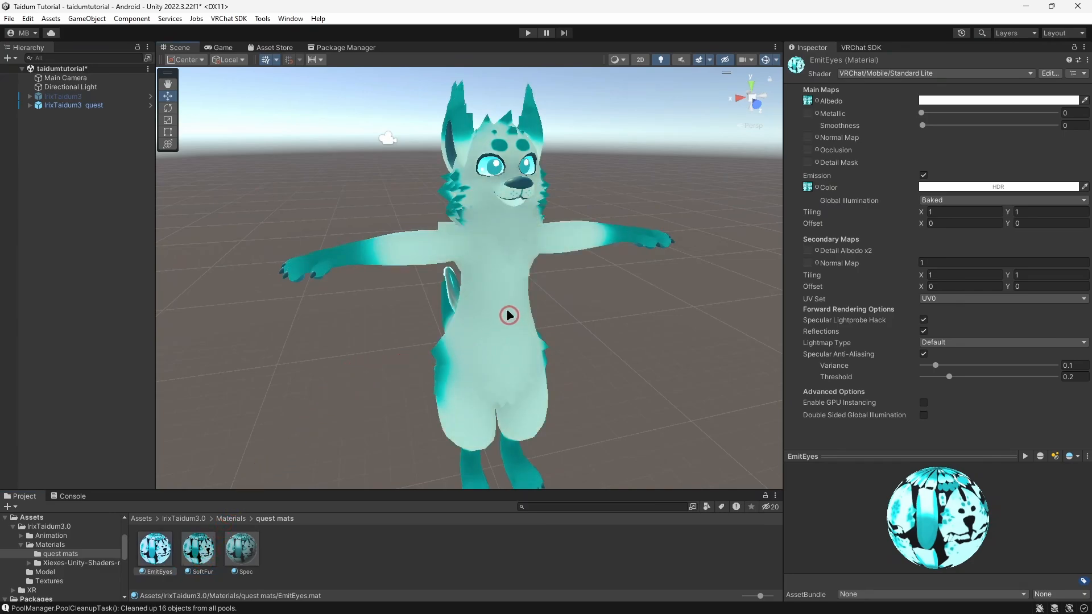
Step: Apply the EmitEyes material to the quest avatar's paw
alt+drag(309, 480, 319, 448)
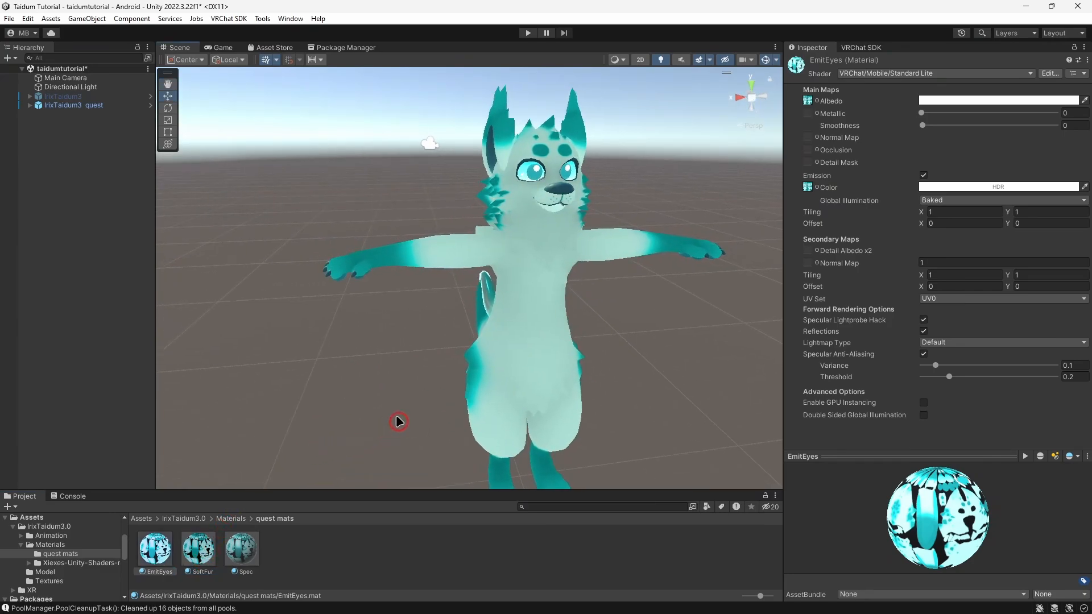
right_drag(409, 385, 333, 388)
key(w)
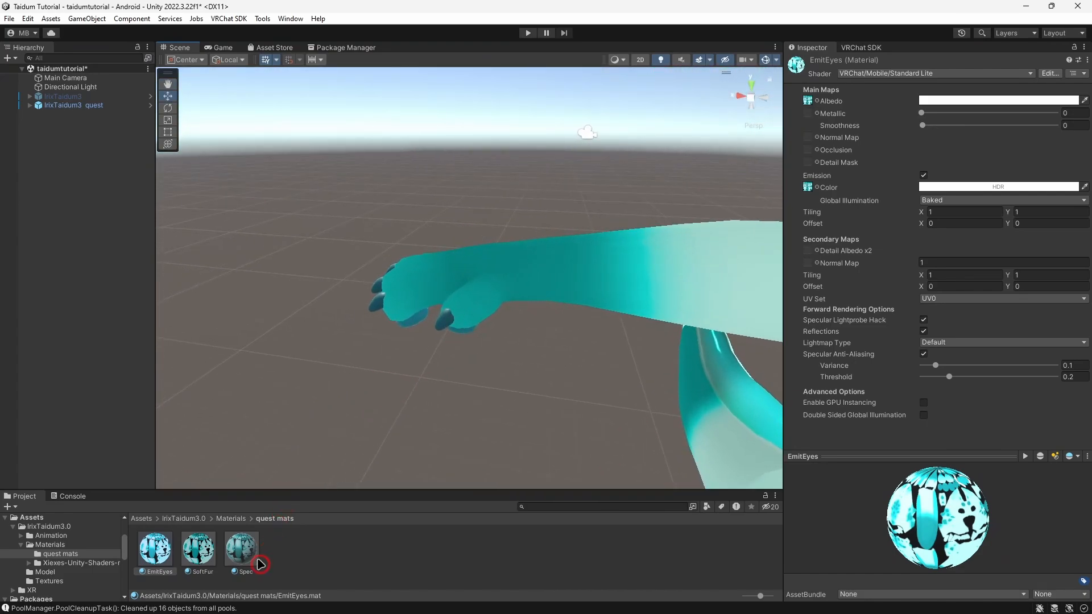
drag(155, 549, 442, 330)
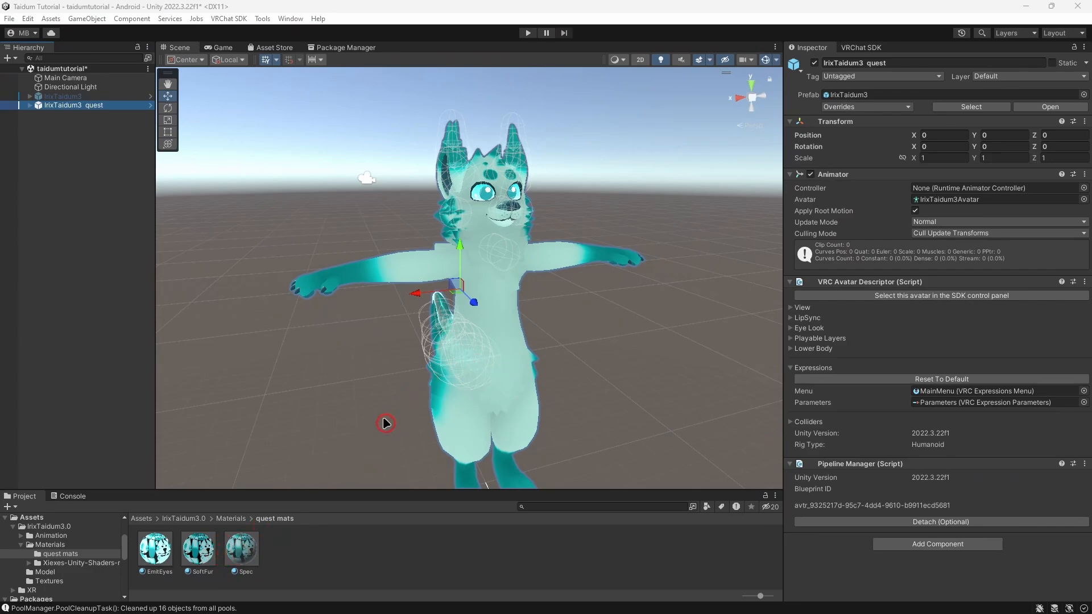
Step: Apply the Spec material to the quest avatar's tail
alt+drag(384, 423, 508, 345)
key(a)
key(w)
right_drag(508, 346, 638, 343)
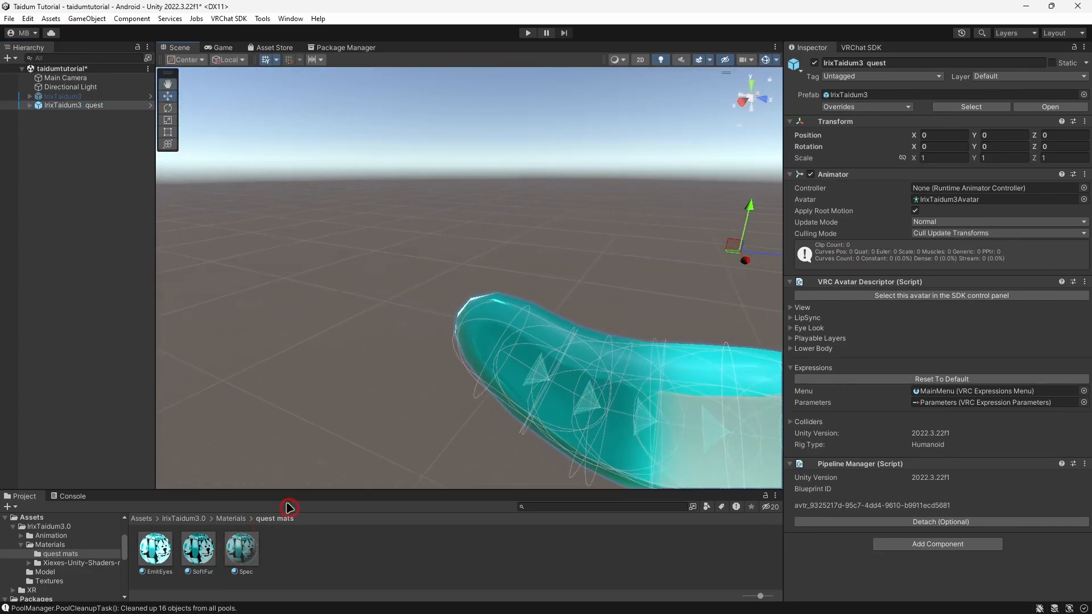
click(241, 564)
drag(240, 562, 552, 331)
key(d)
right_drag(552, 332, 446, 317)
key(s)
key(a)
key(w)
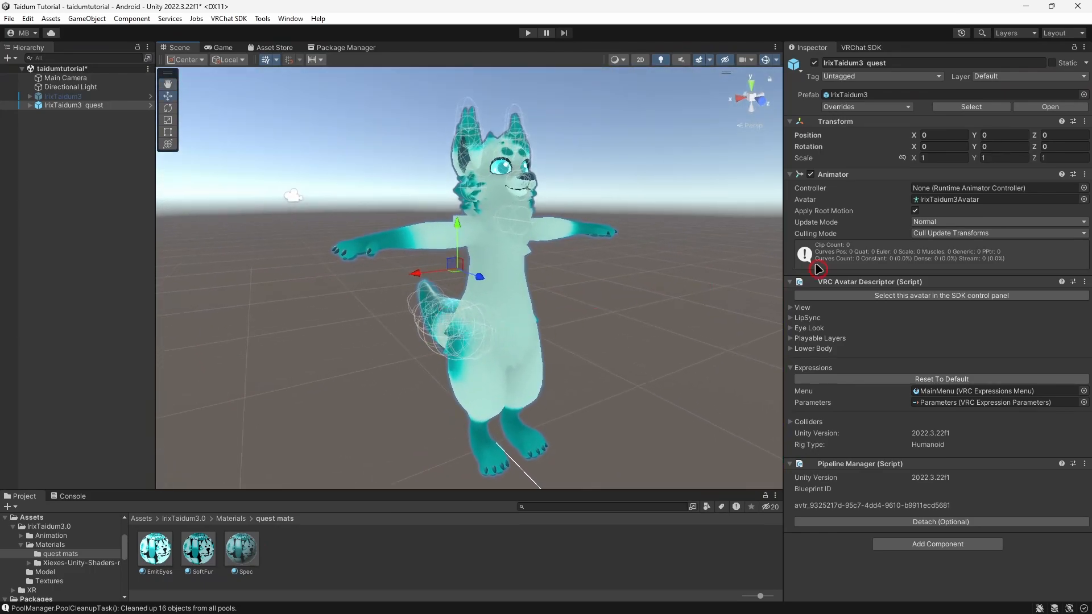
Step: Confirm upload rights and build and publish Blue Taidum for Android as Version 3
click(861, 48)
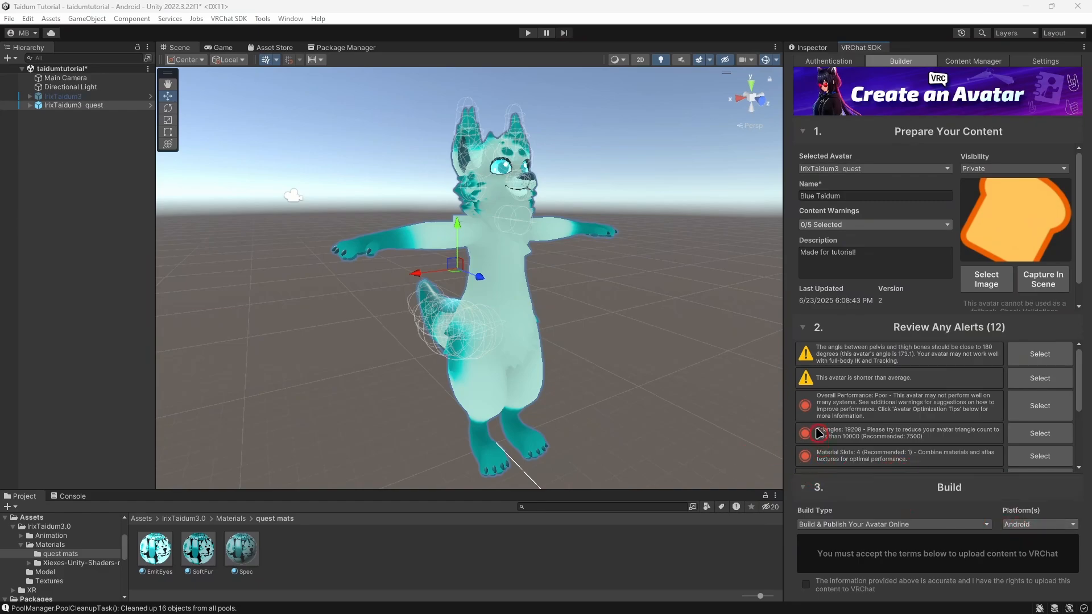
click(807, 587)
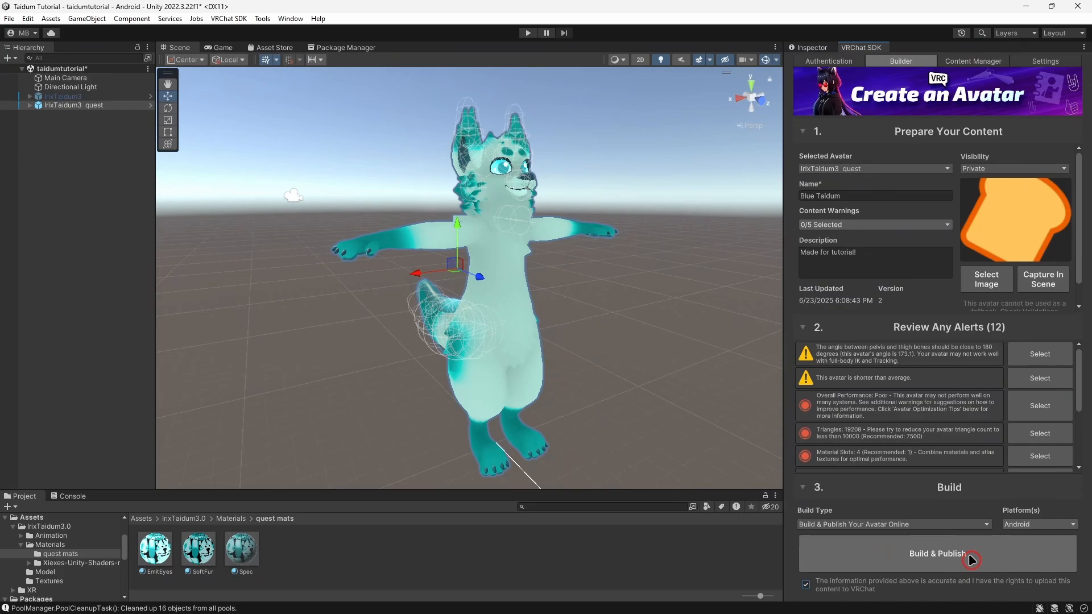
click(972, 559)
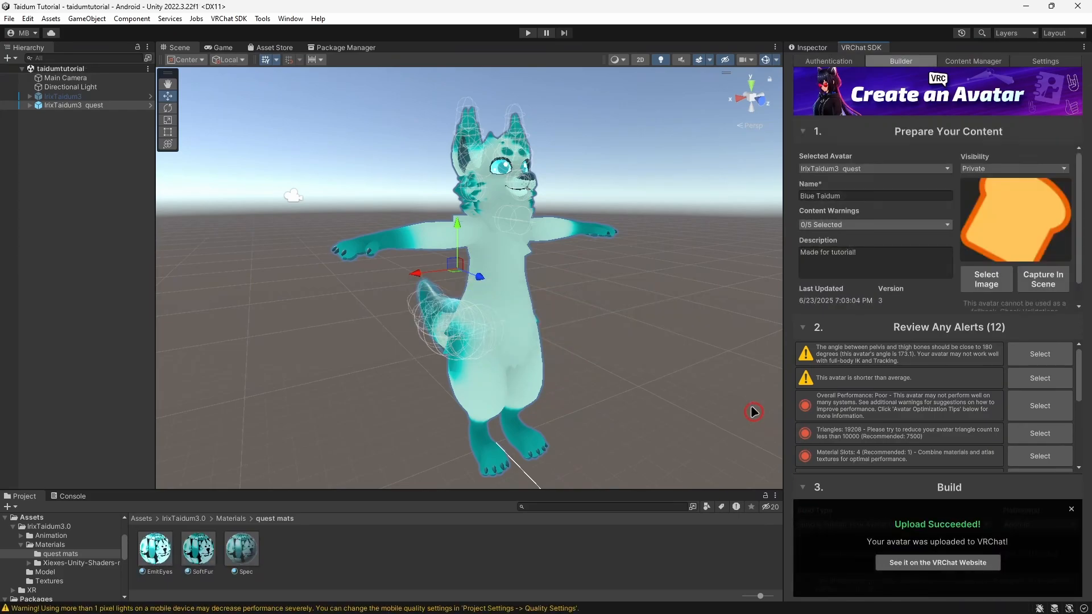
click(1071, 509)
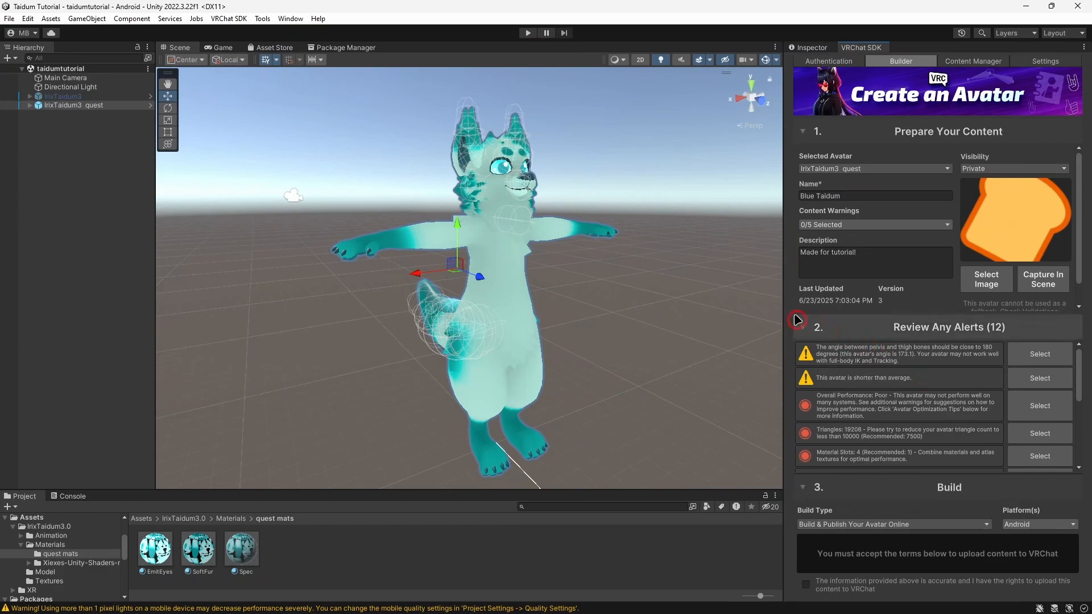
Step: Wear Blue Taidum from the Quick Menu's My Avatars > Uploaded list, then return to the world
mouse_move(214, 612)
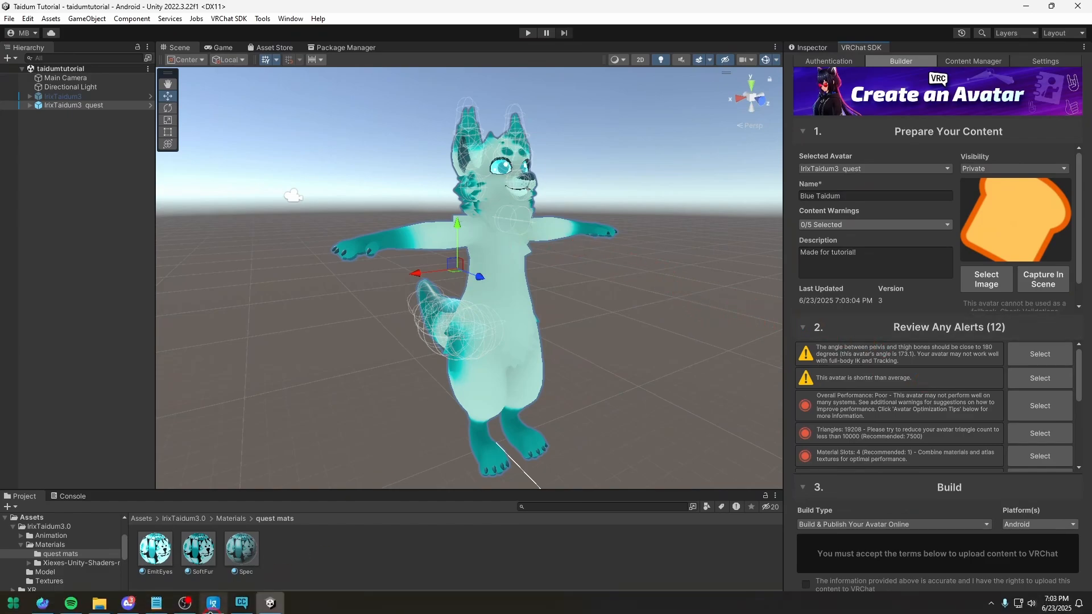
click(64, 598)
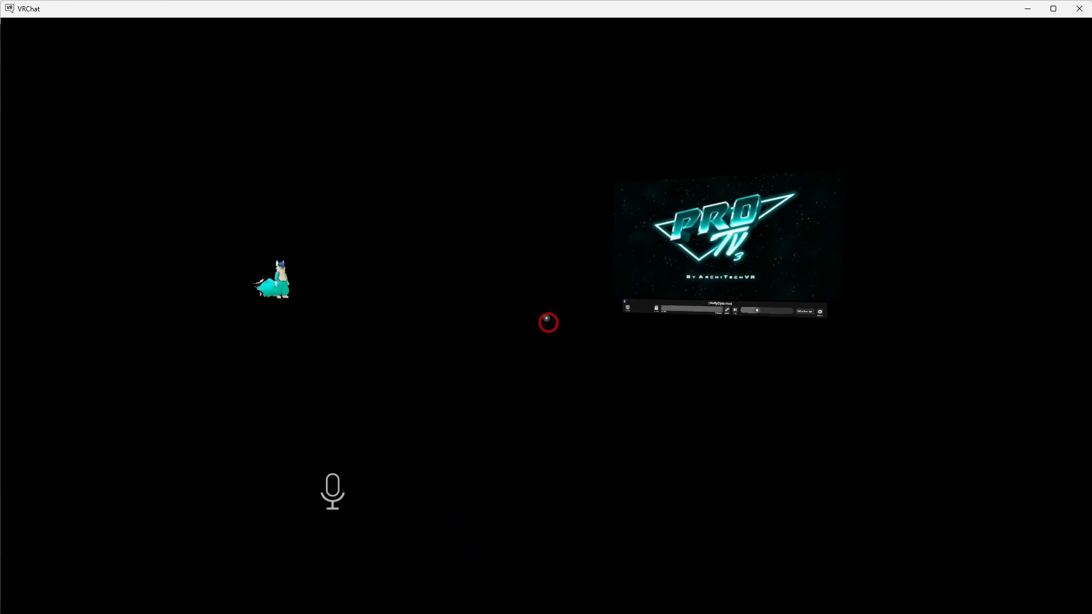
key(Escape)
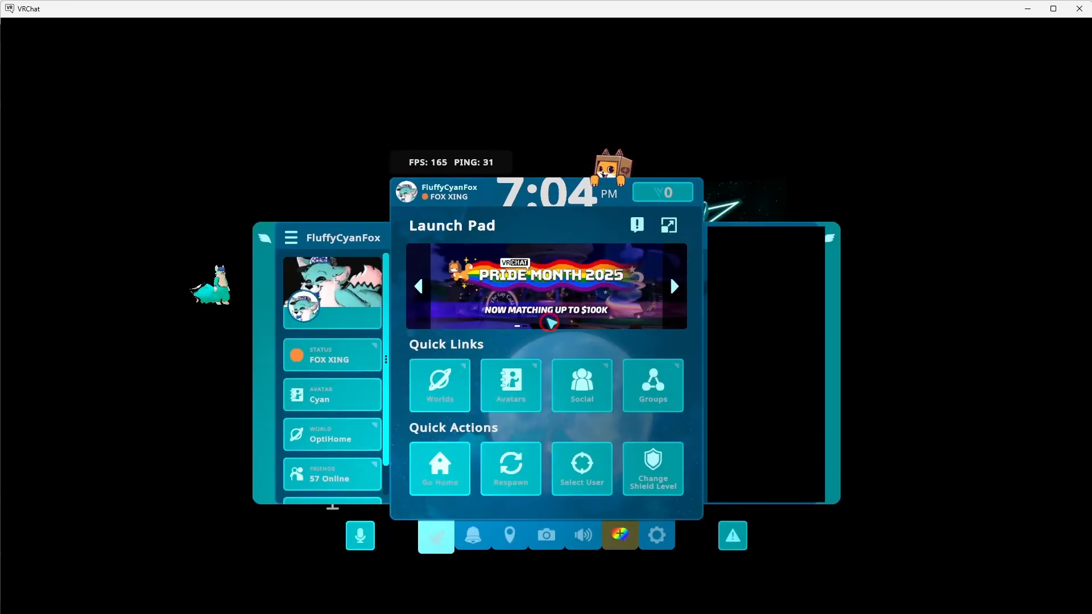
click(515, 406)
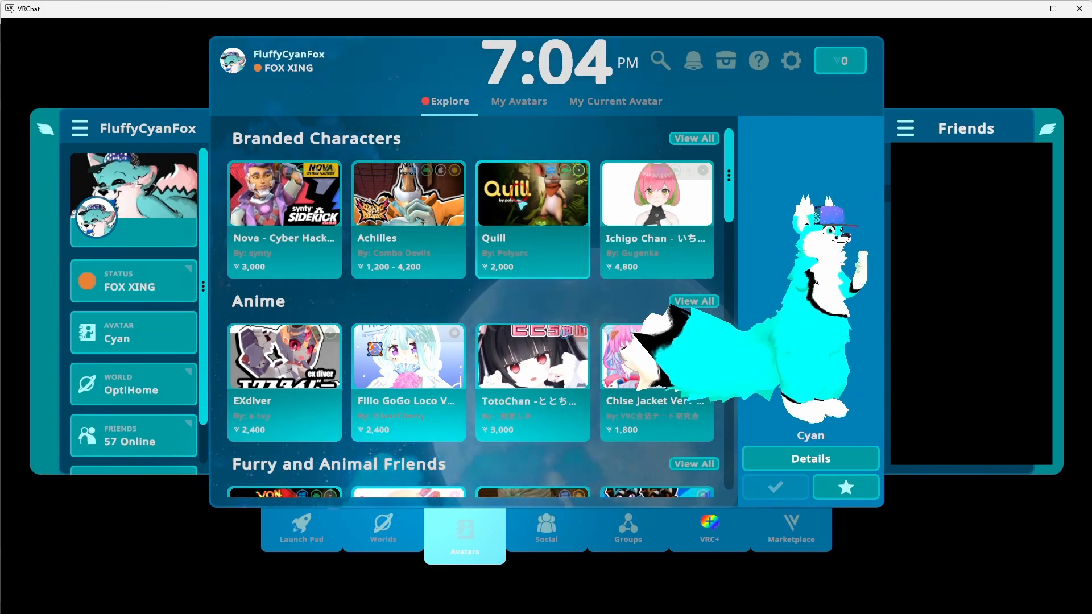
click(510, 105)
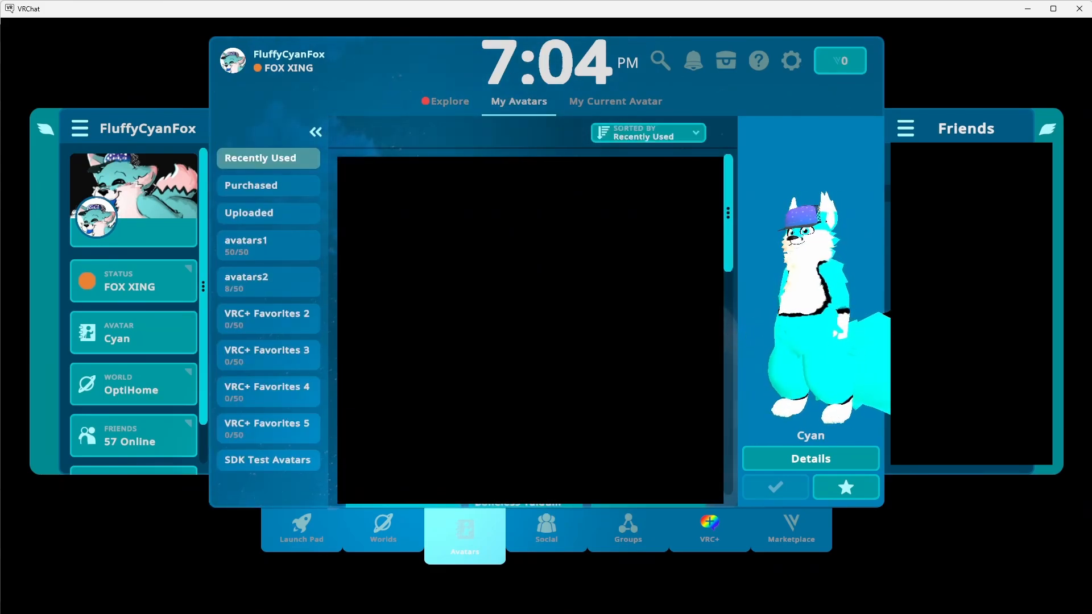
click(248, 219)
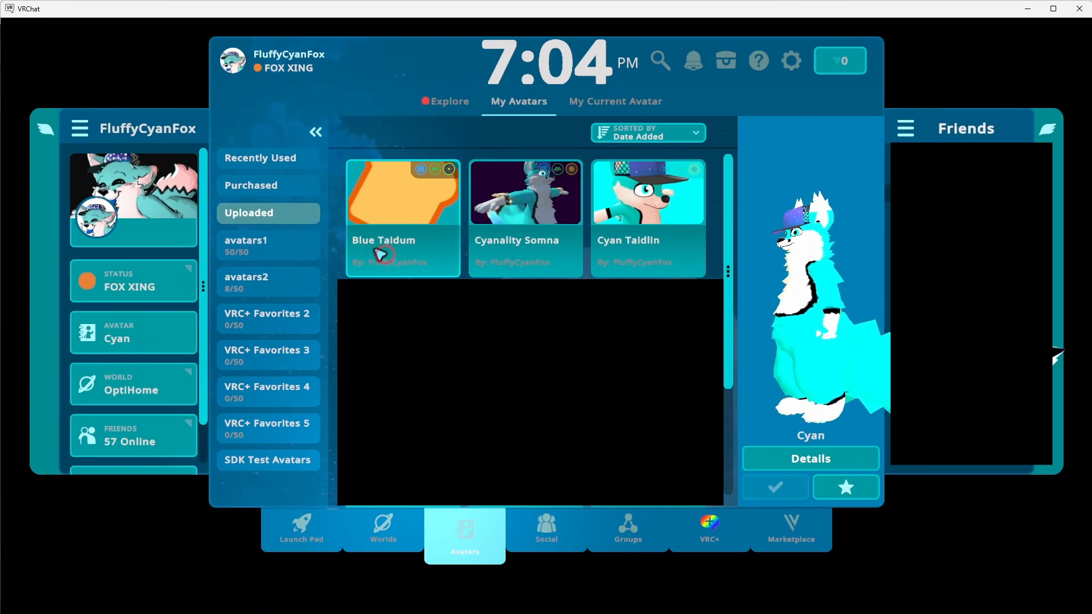
click(403, 205)
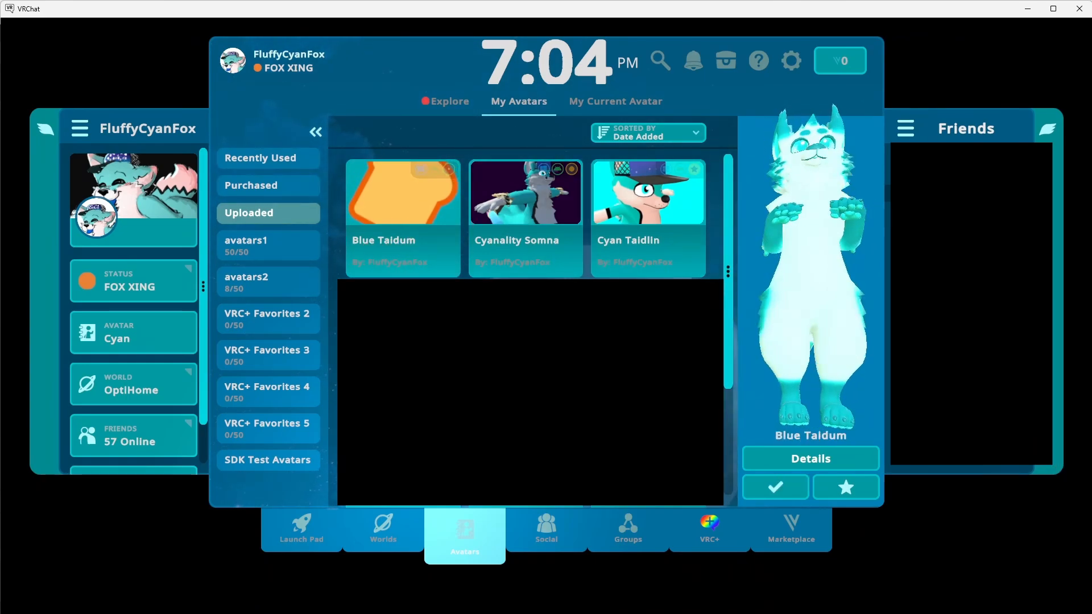
click(791, 488)
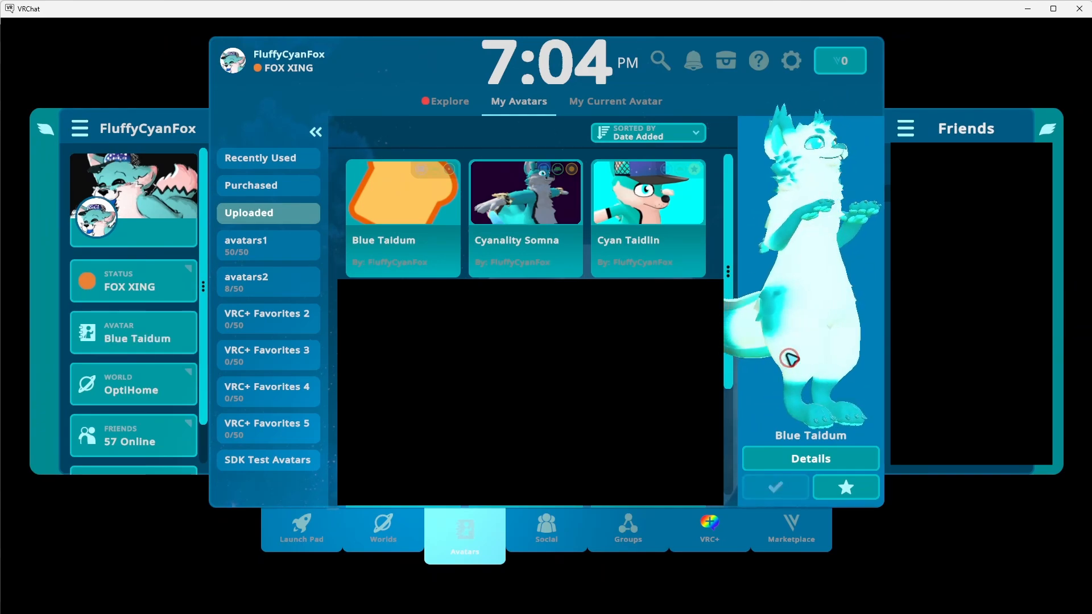
key(Escape)
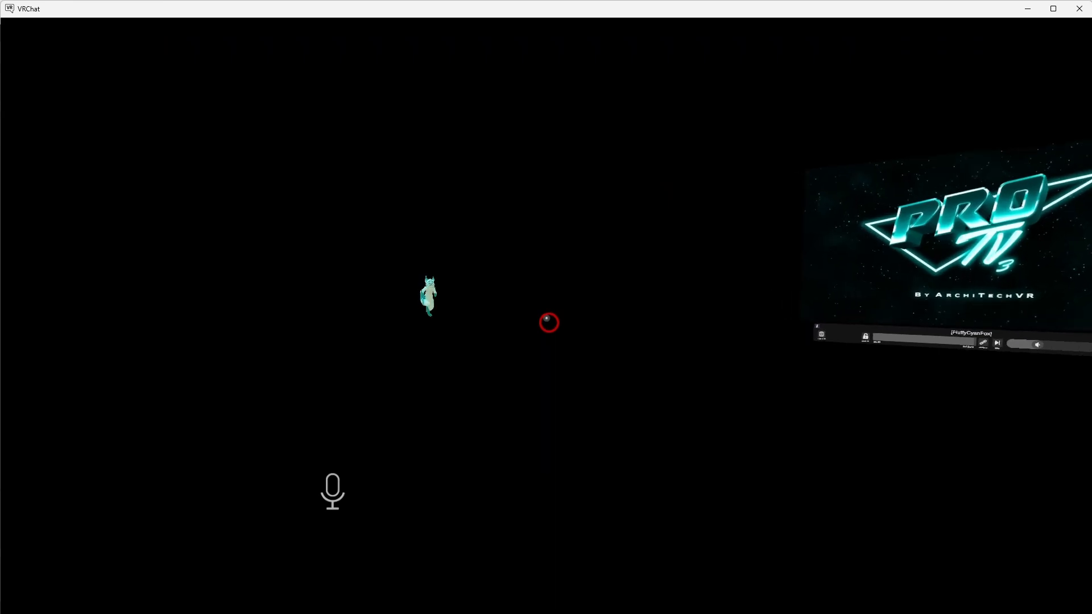
Step: Walk up to the mirror and play the Macarena dance from Expressions > dances in the Action Menu
key(w)
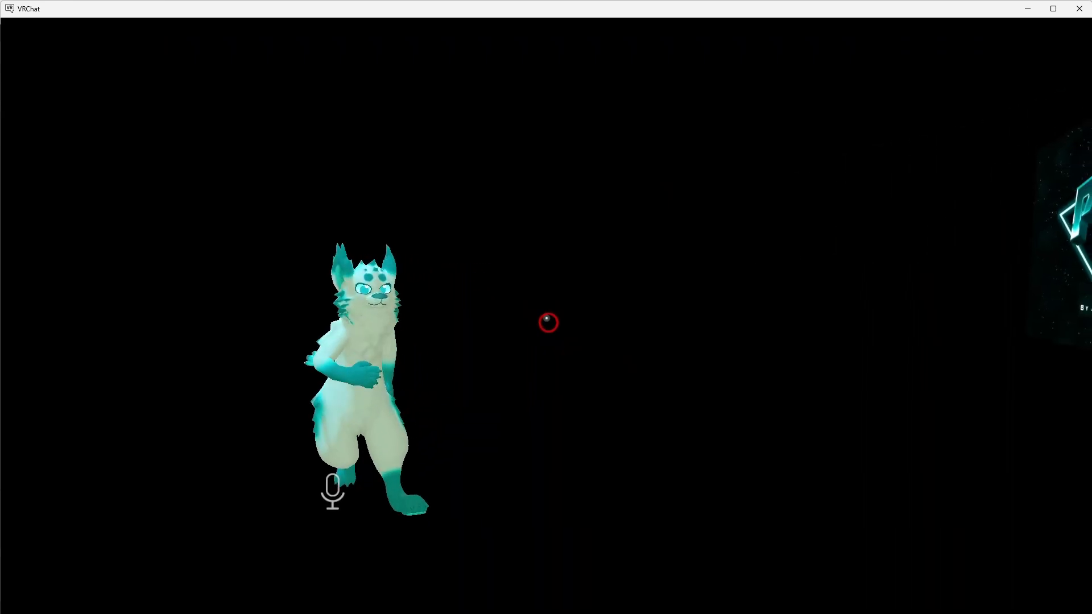
key(w)
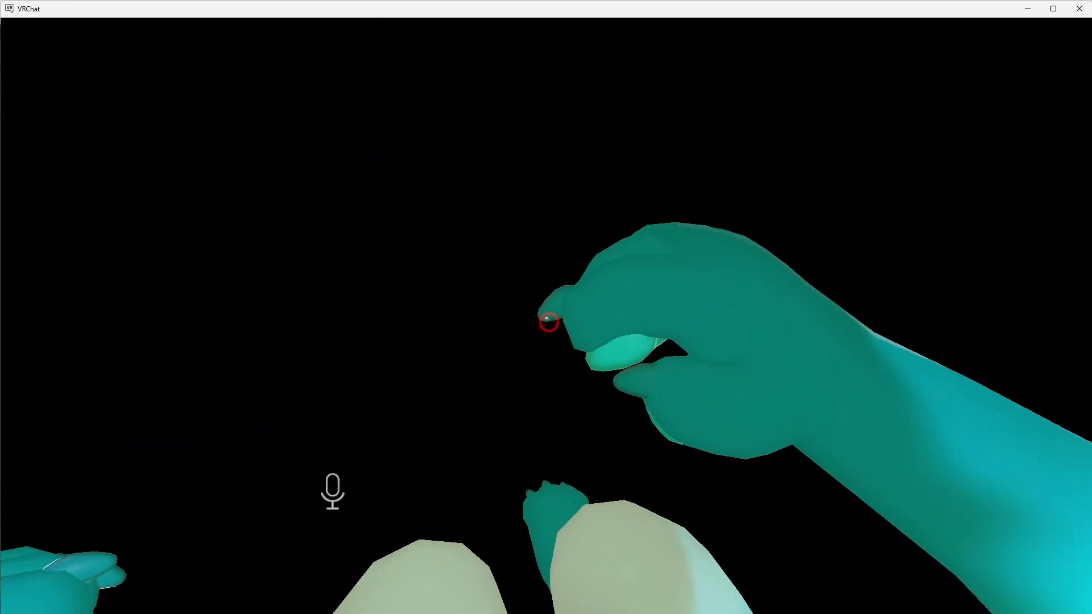
key(r)
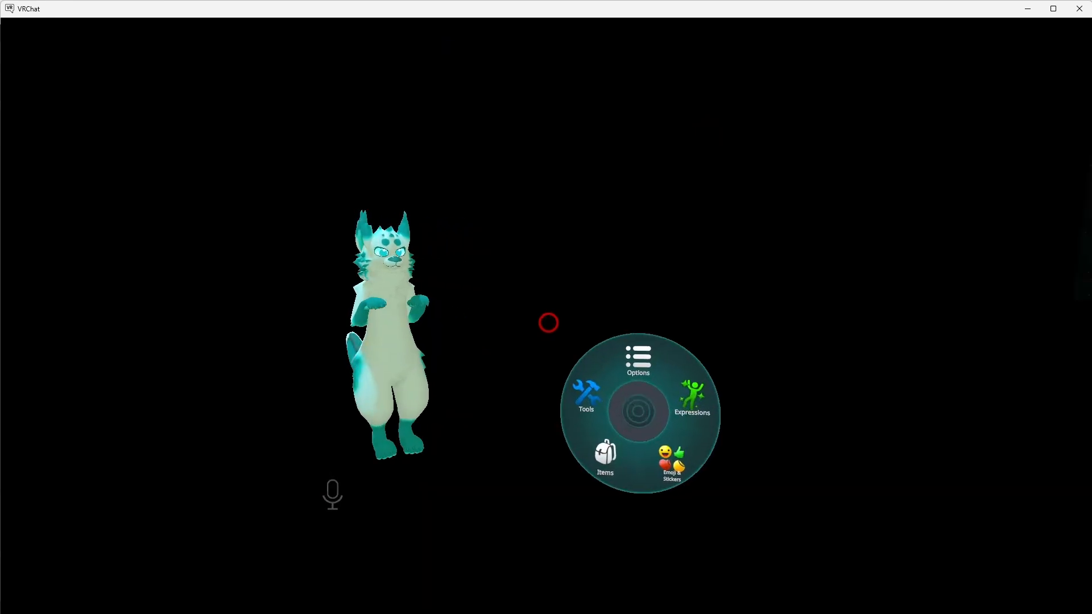
click(662, 406)
click(616, 405)
click(614, 415)
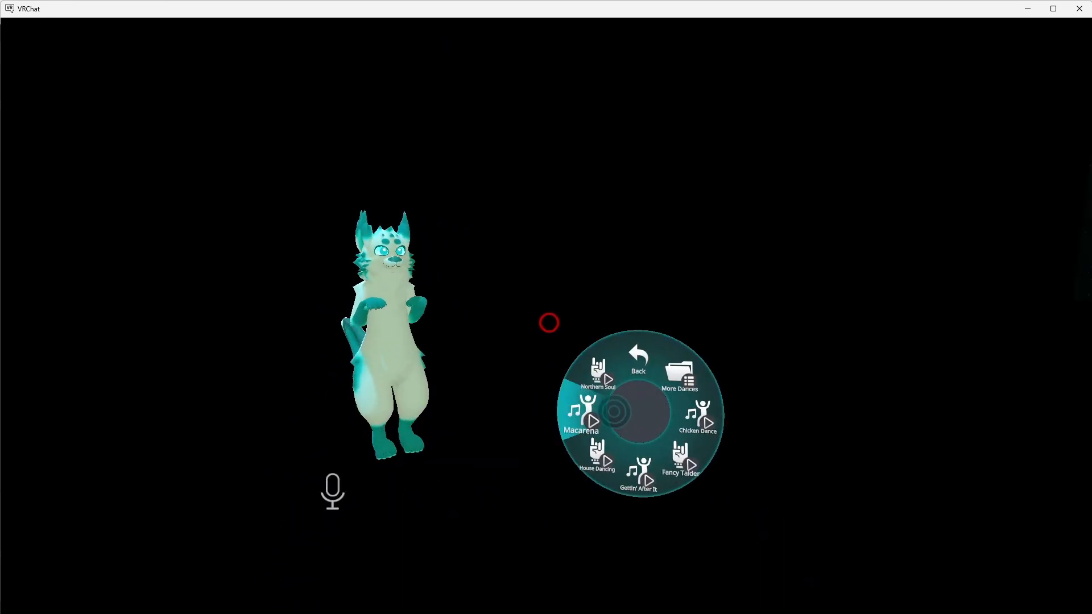
Step: Walk toward and away from the mirror, jump, and pose to test the avatar's movement
key(r)
key(w)
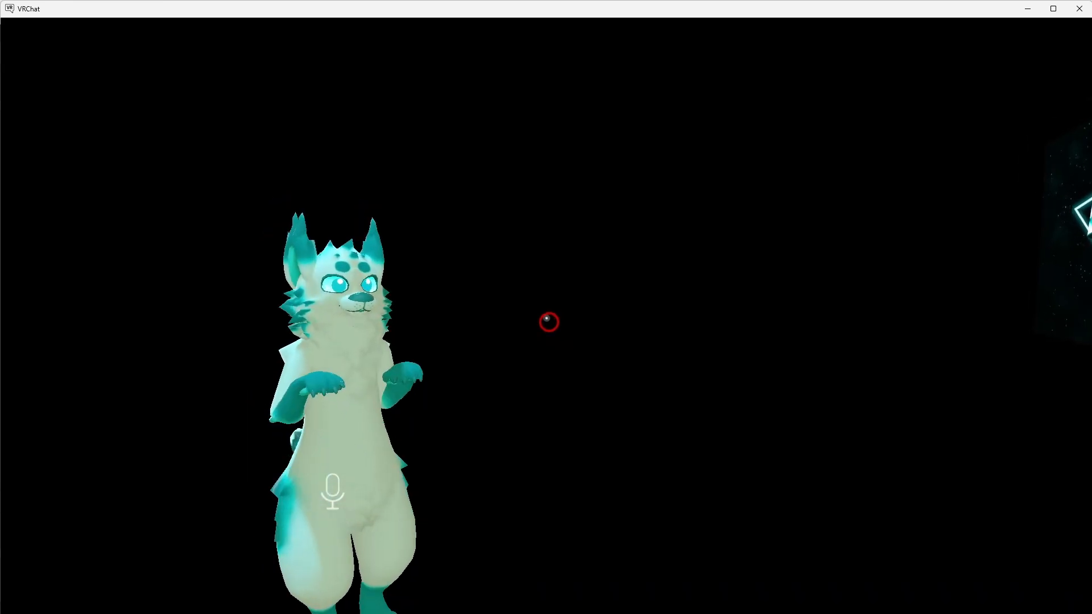
key(s)
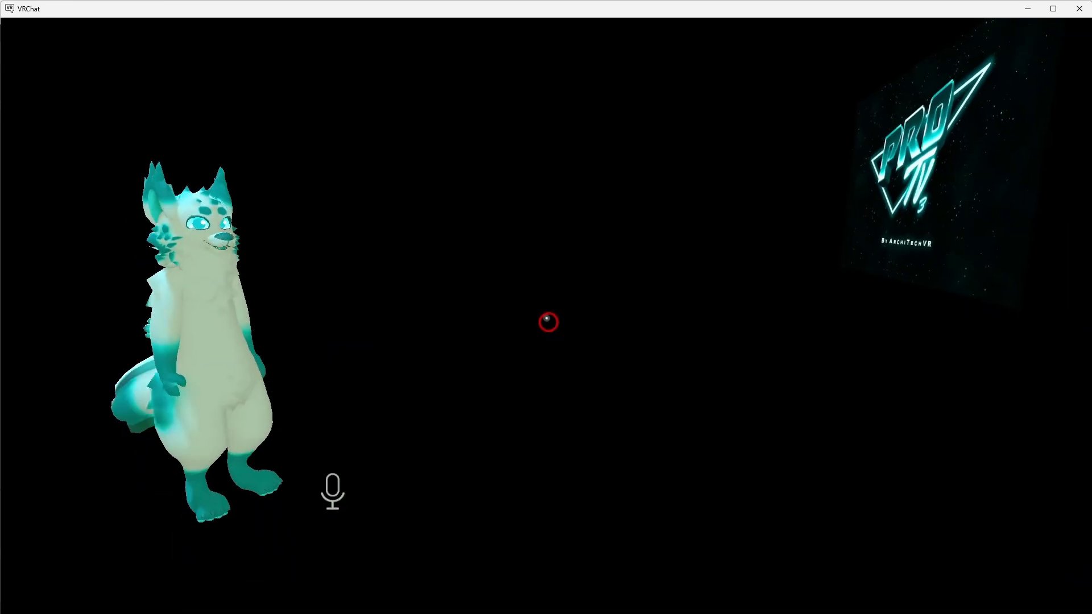
key(space)
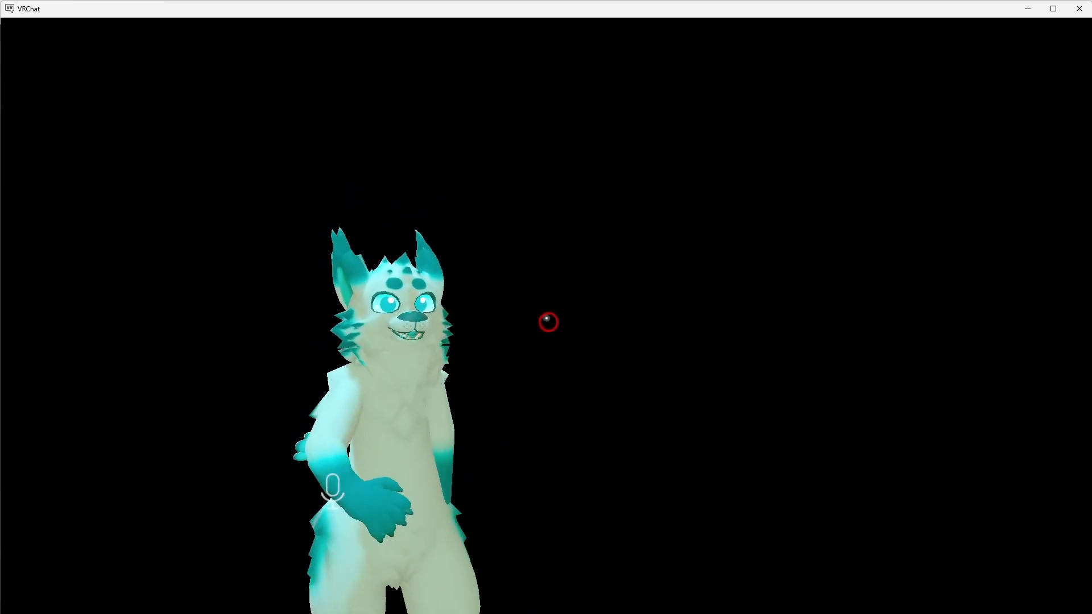
key(w)
key(s)
key(w)
key(s)
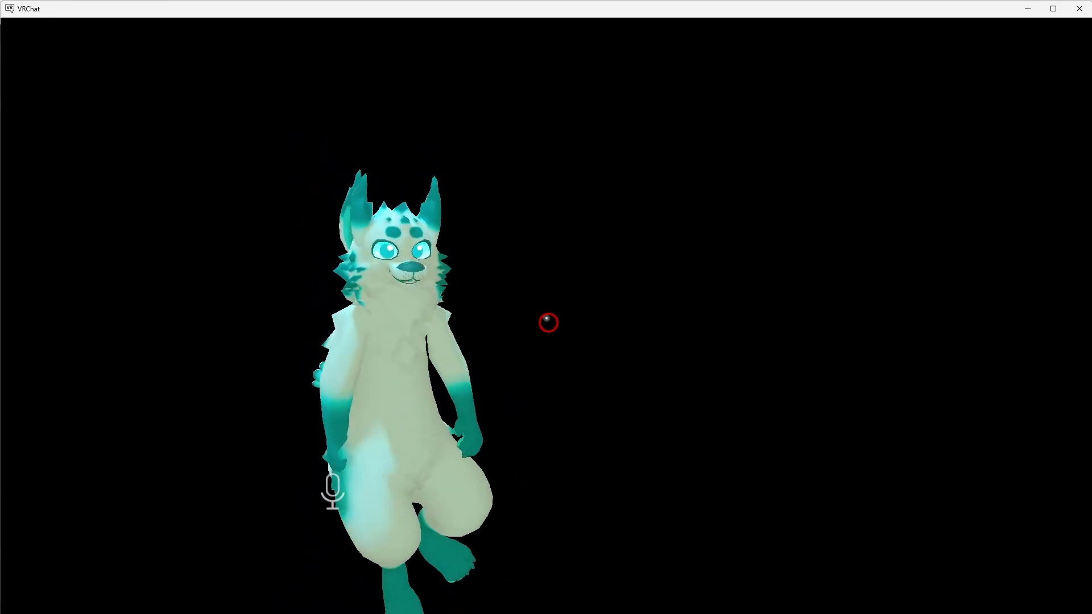
key(w)
key(s)
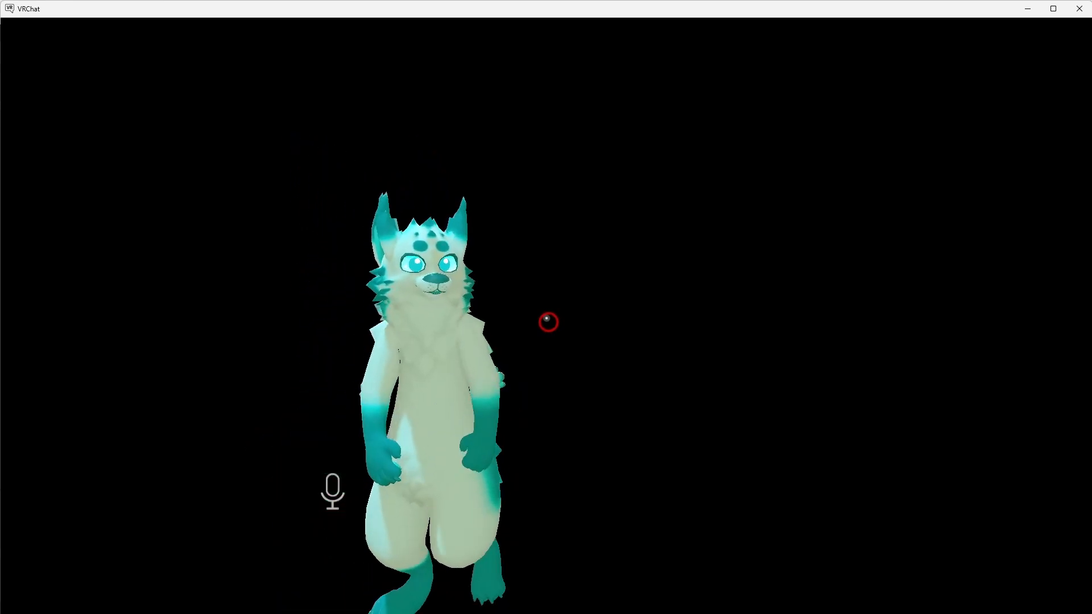
key(w)
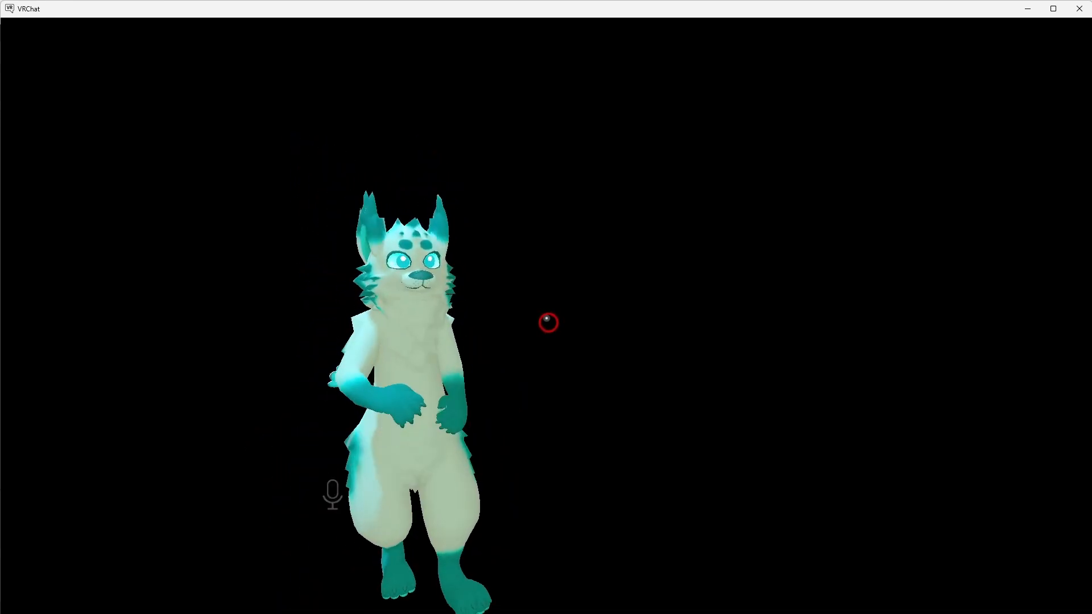